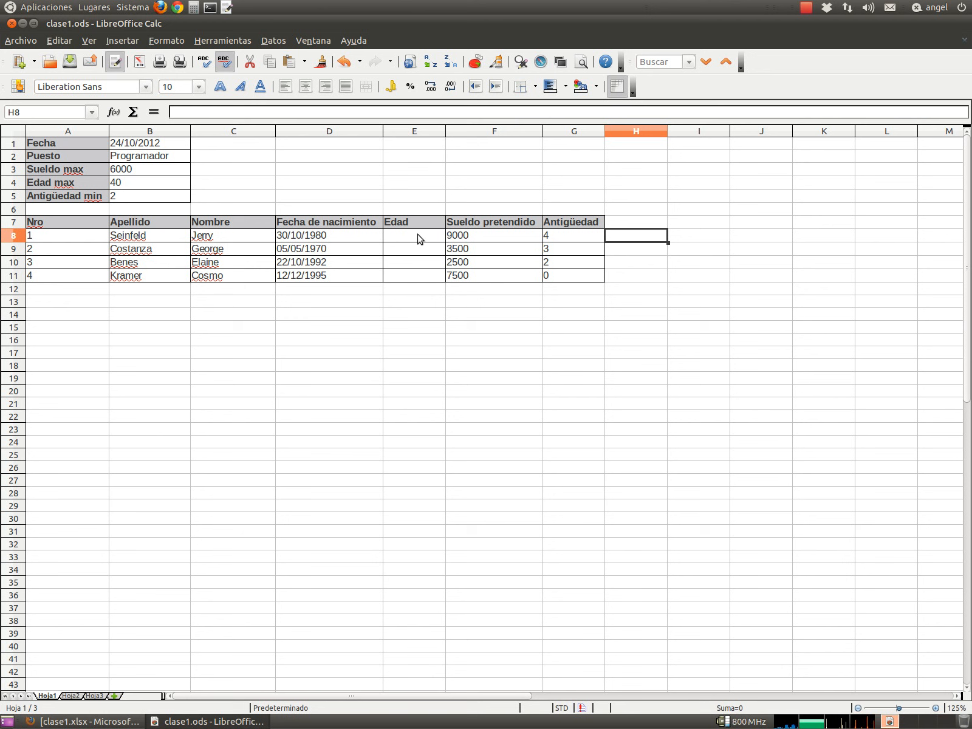
# - Enter =B1-D8 in E8, giving 11682 days between the two dates
pyautogui.click(418, 239)
pyautogui.write('=')
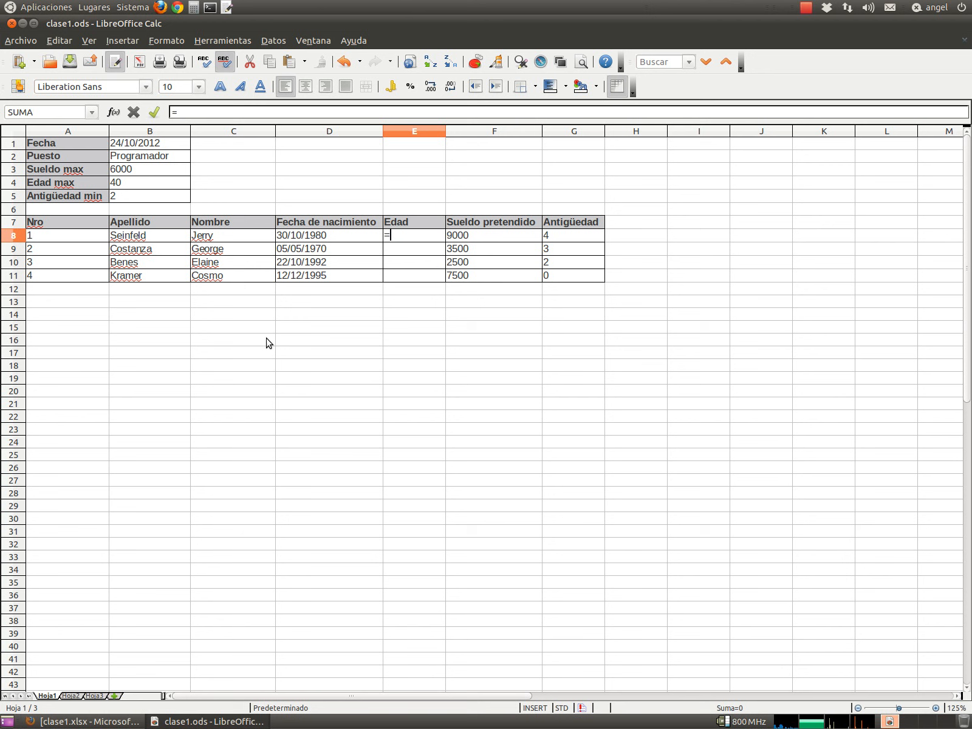
pyautogui.click(127, 145)
pyautogui.write('-')
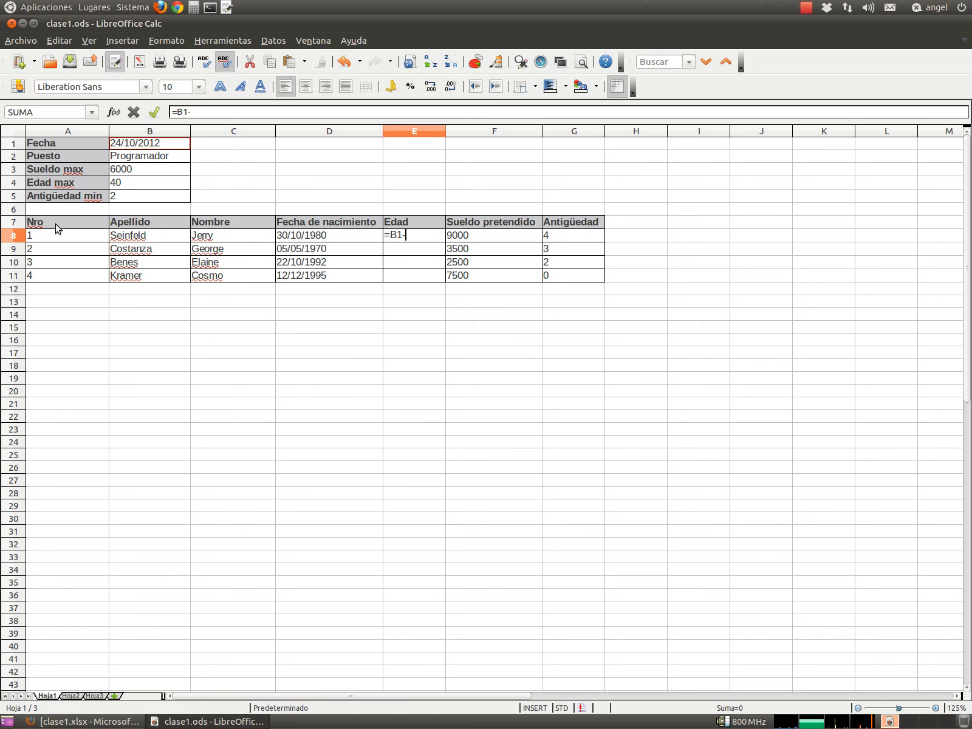
pyautogui.click(297, 239)
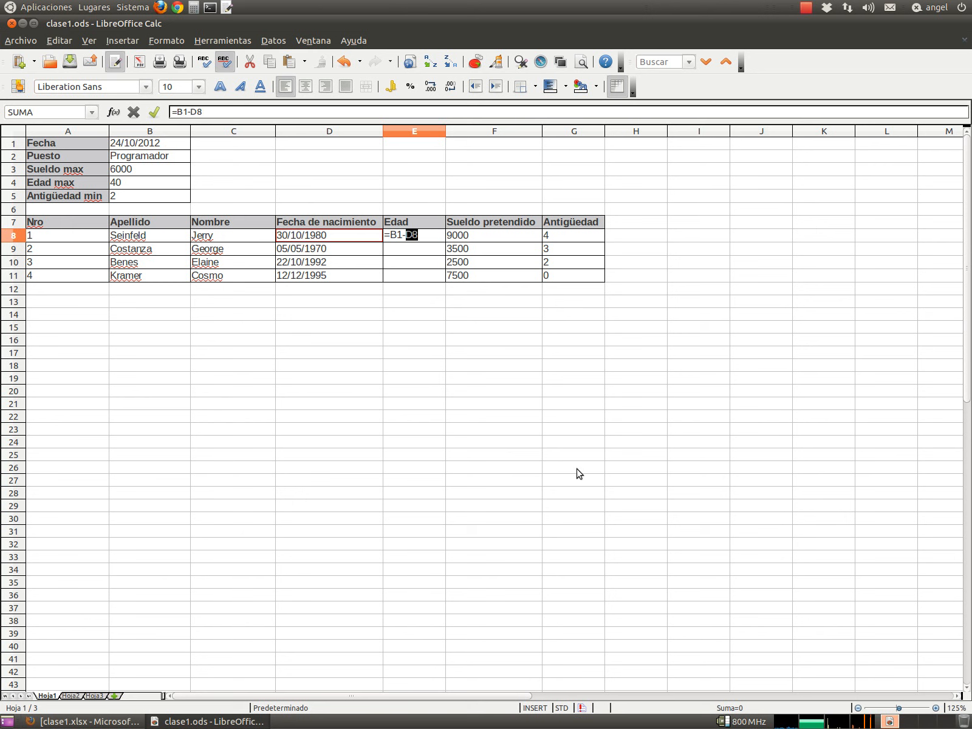
pyautogui.press('Return')
pyautogui.press('Up')
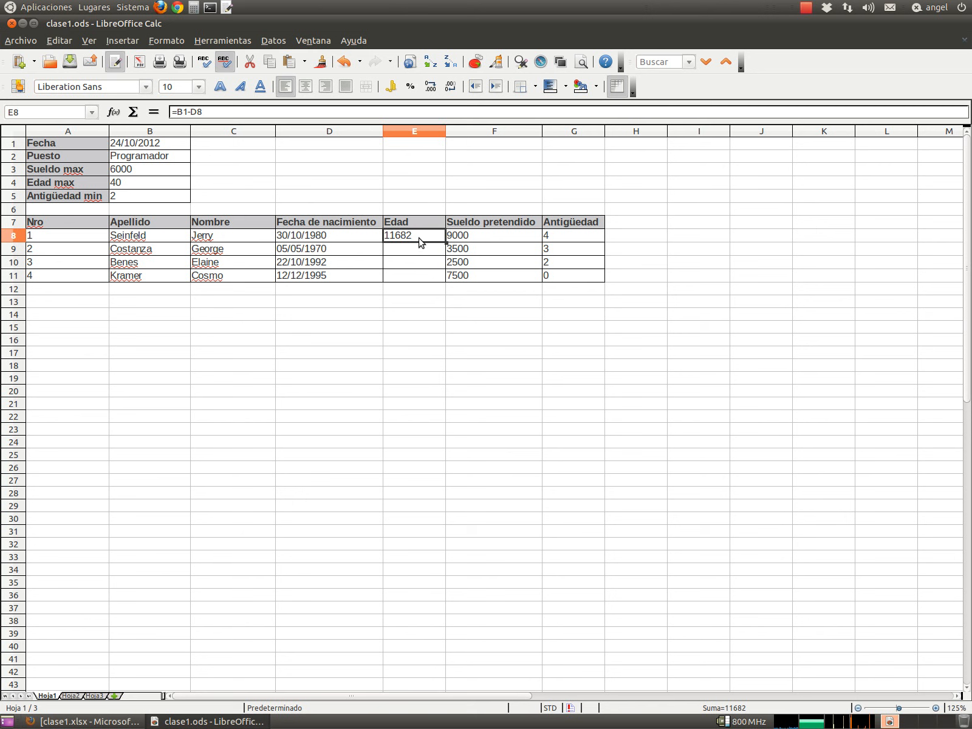
# - Change E8 to =(B1-D8)/365,25 so the age reads 31,9835729 years
pyautogui.click(220, 112)
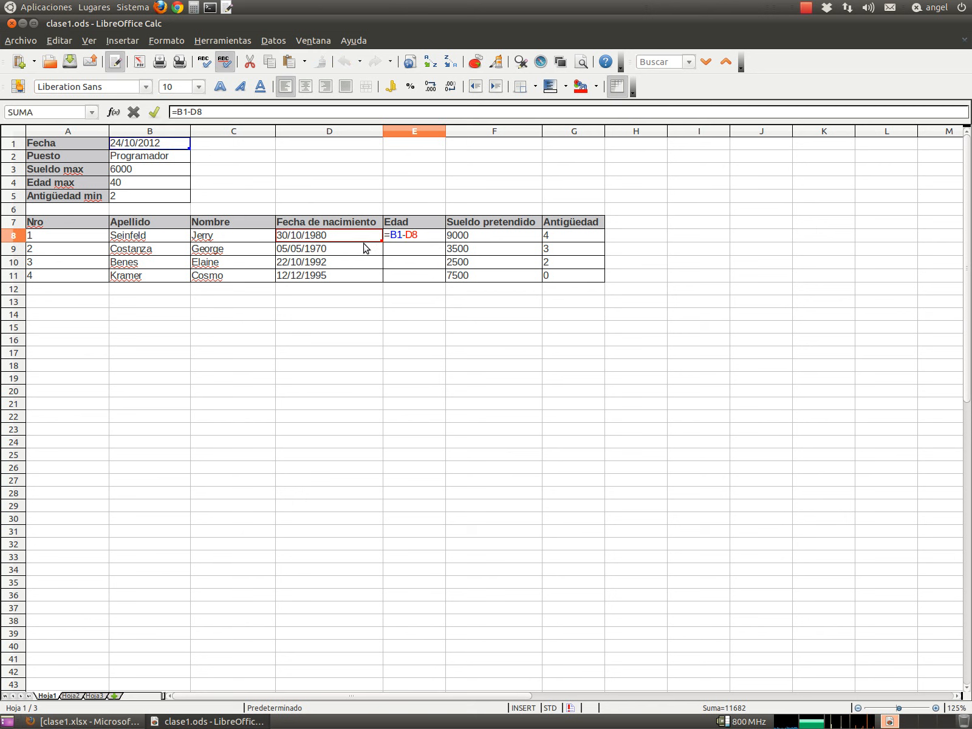
pyautogui.write(')')
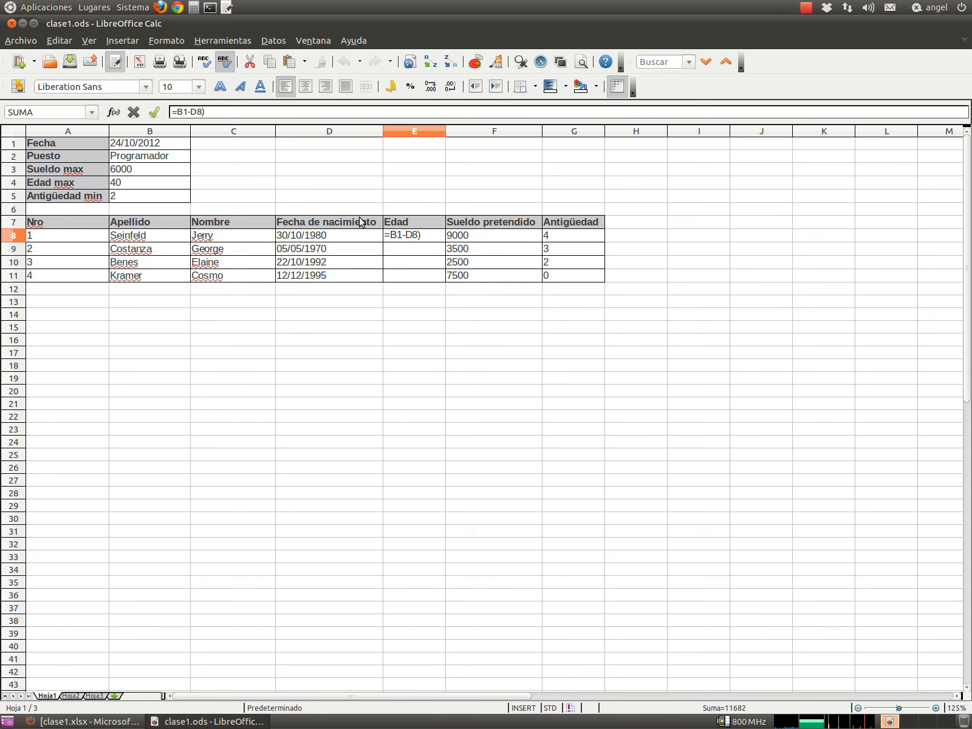
pyautogui.write('(')
pyautogui.write('/365')
pyautogui.press('Return')
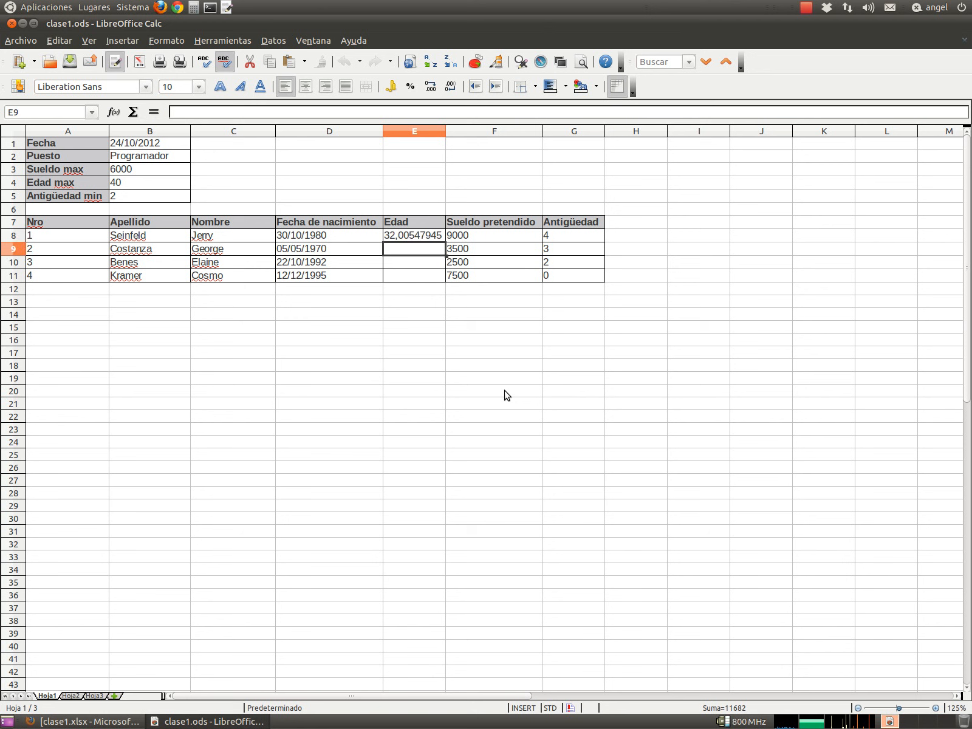
pyautogui.press('Up')
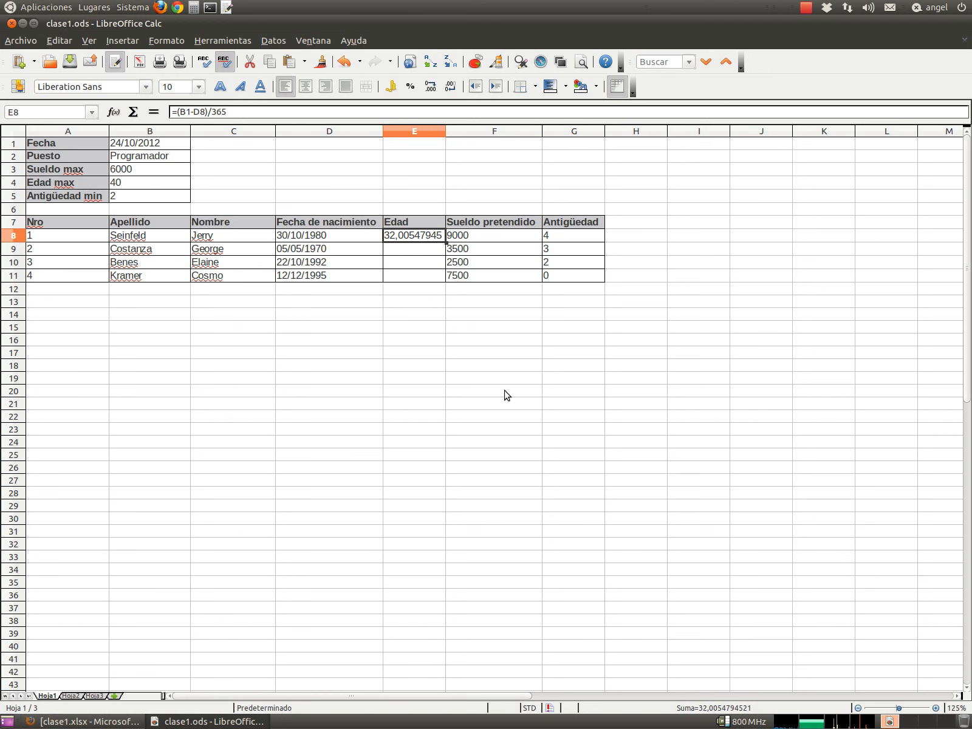
pyautogui.click(233, 112)
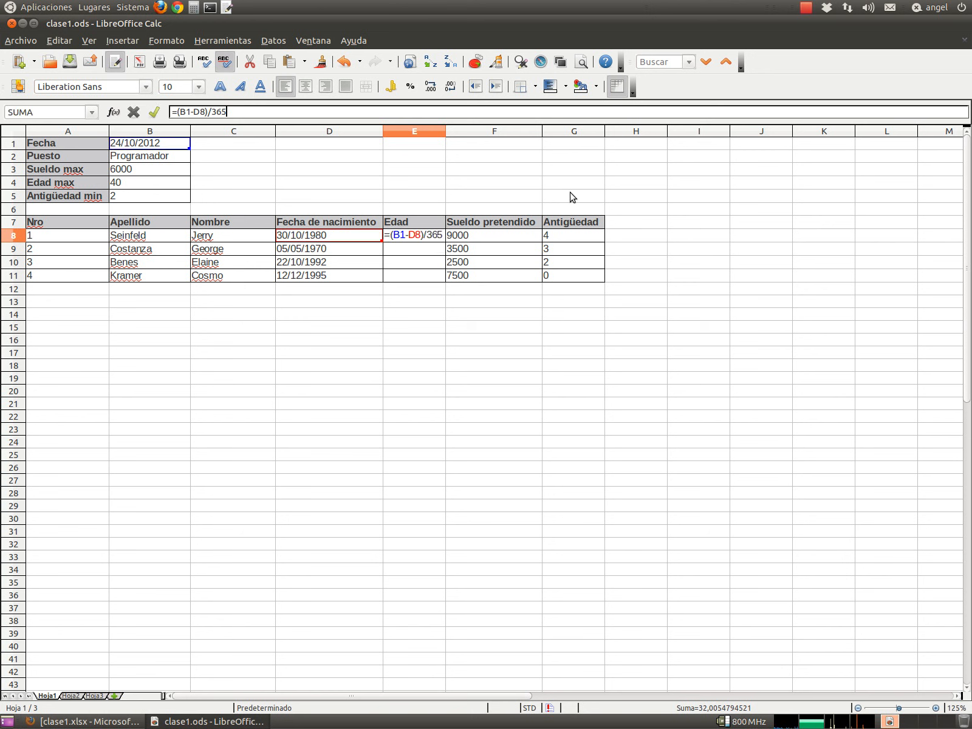
pyautogui.write(',25')
pyautogui.press('Return')
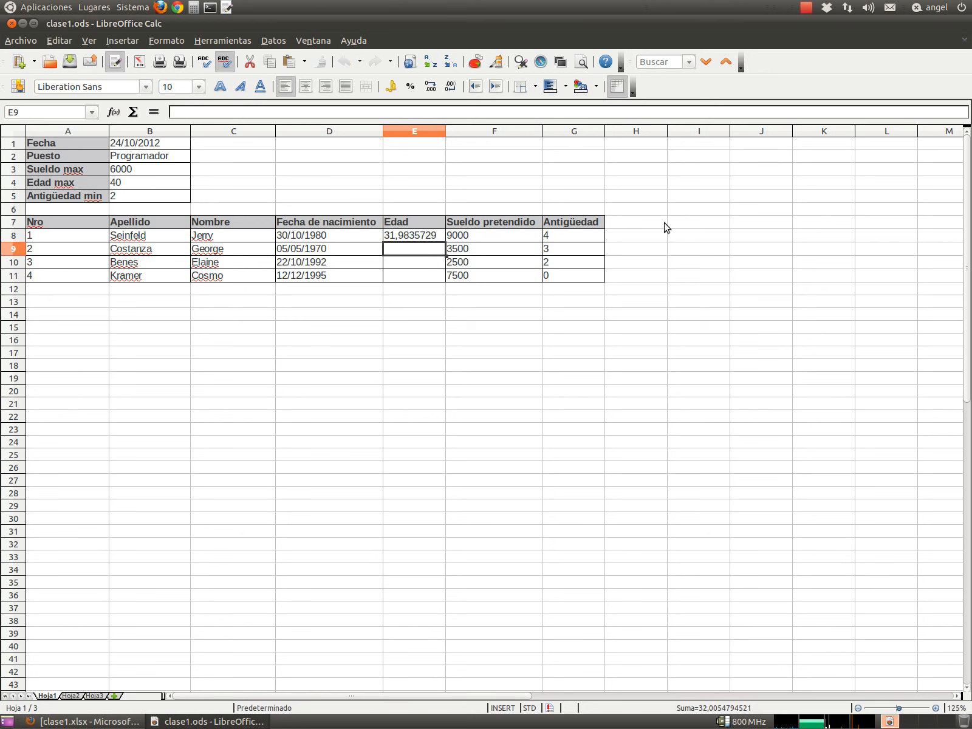
pyautogui.press('Up')
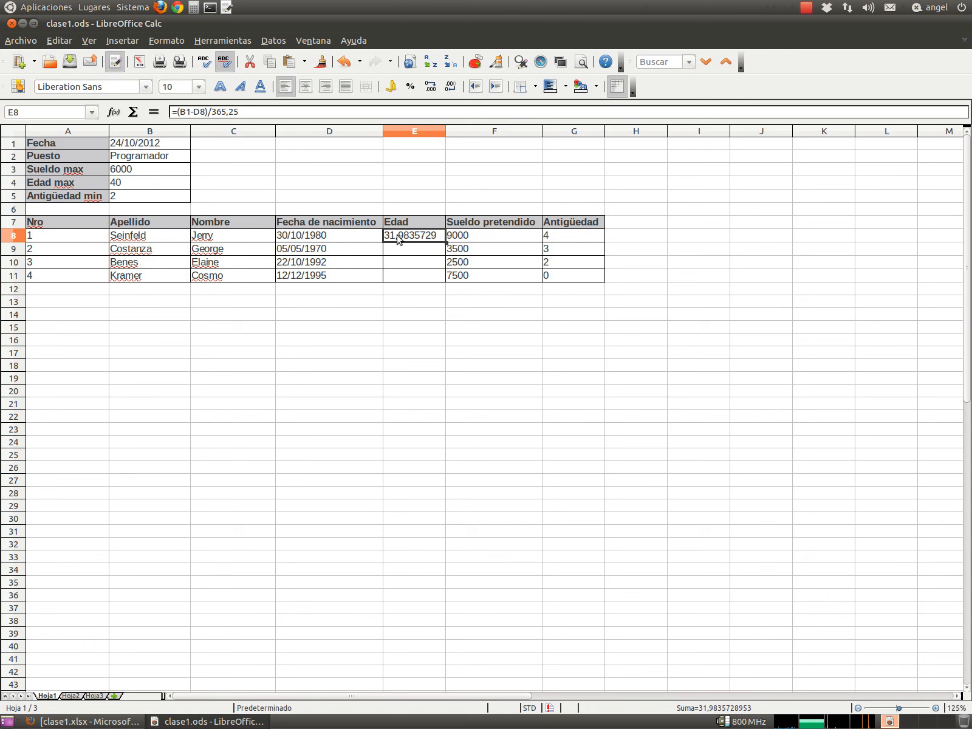
# - Strip E8's decimals down to 32, then add two back so it shows 31,98
pyautogui.click(447, 90)
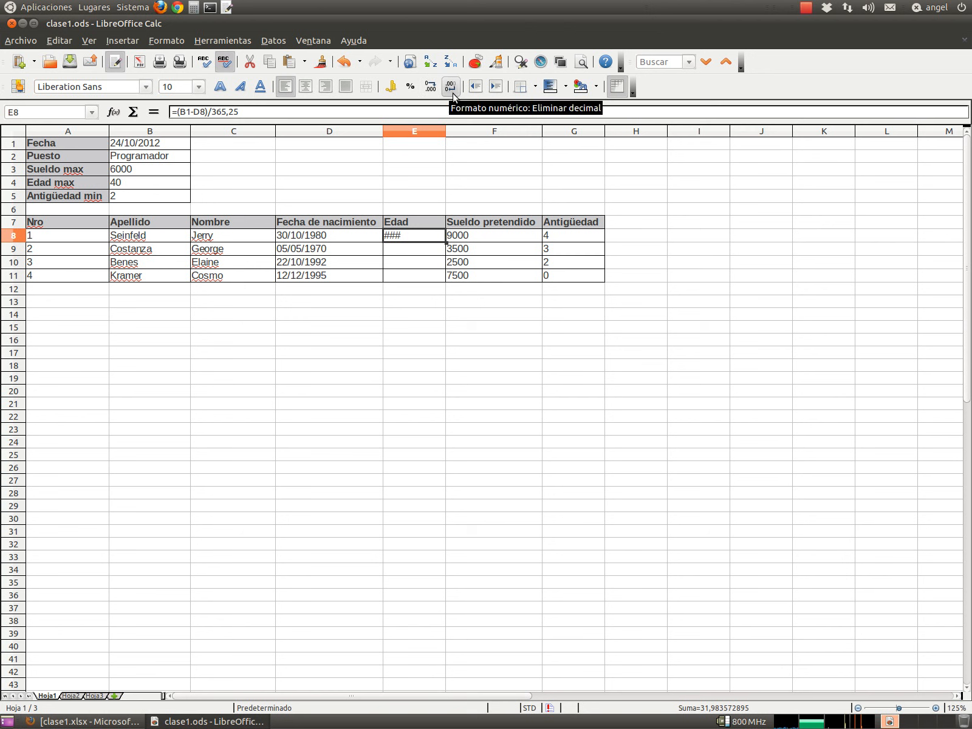
pyautogui.click(452, 92)
pyautogui.click(452, 95)
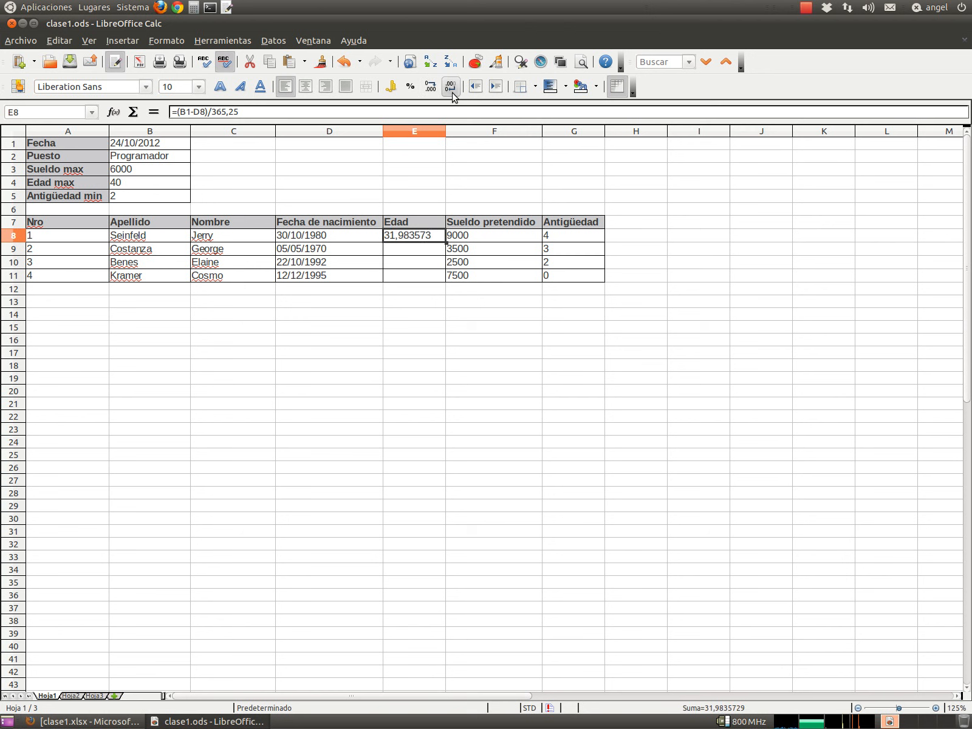
pyautogui.click(452, 95)
pyautogui.click(453, 95)
pyautogui.click(452, 95)
pyautogui.click(453, 94)
pyautogui.click(452, 94)
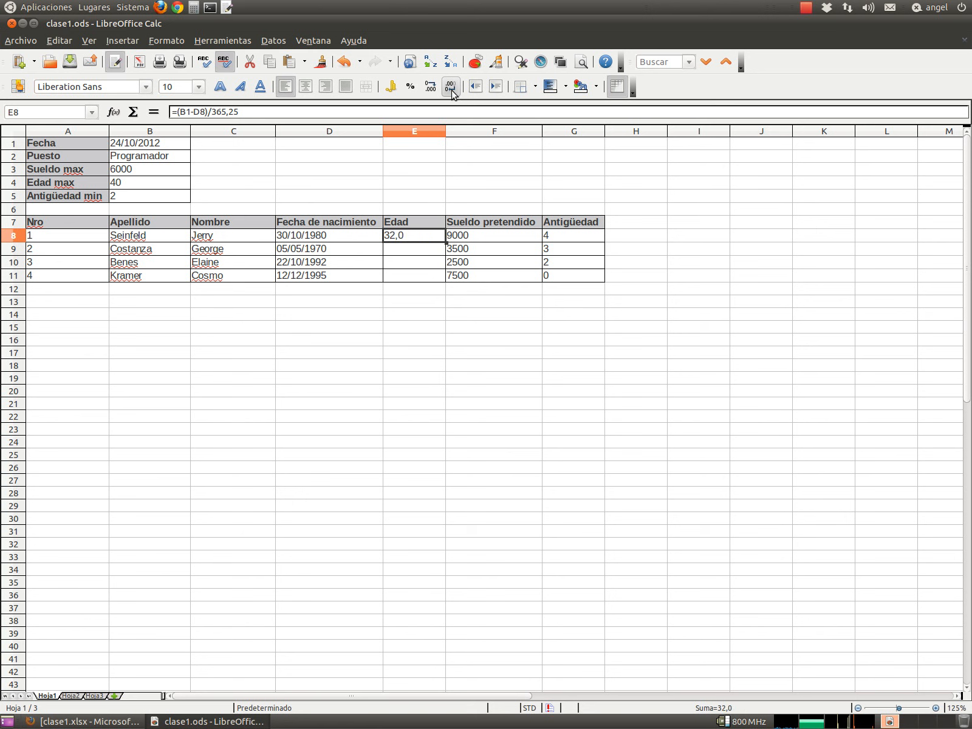
pyautogui.click(452, 94)
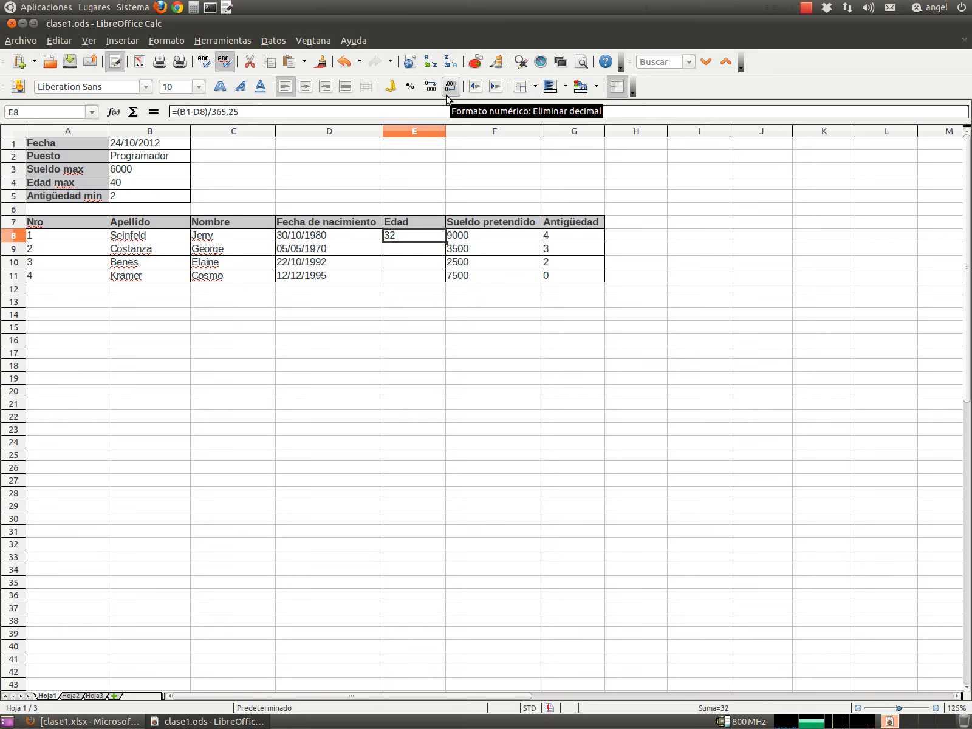
pyautogui.click(431, 88)
pyautogui.click(431, 88)
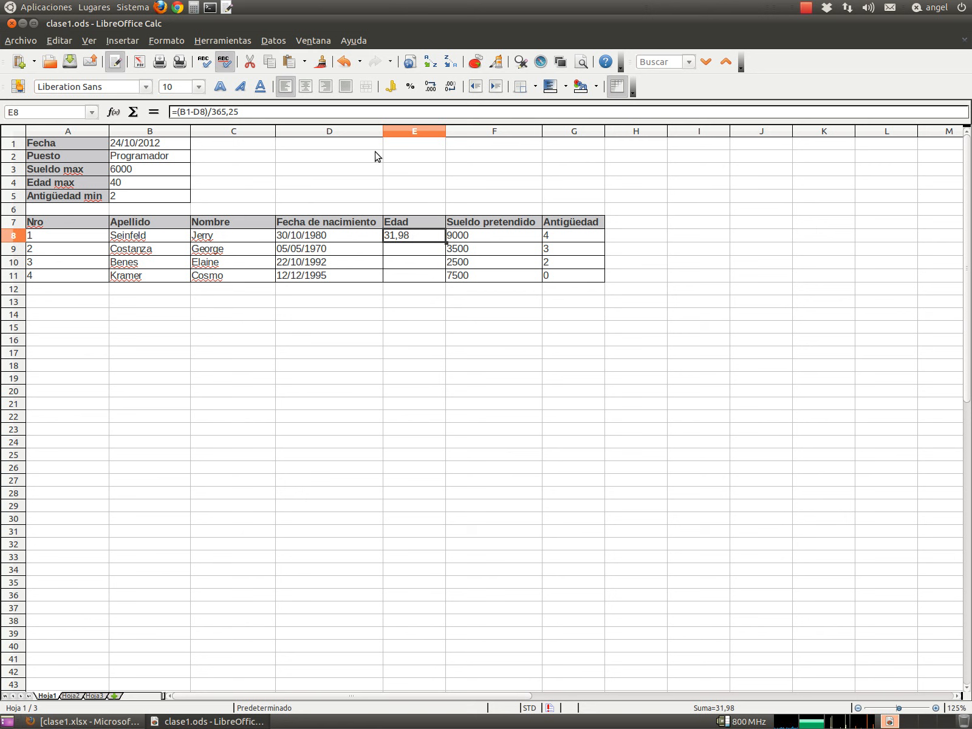
# - Enter the headings 'Edad +' in H7 and 'Edad -' in I7, starting a formula in H8
pyautogui.moveTo(643, 220); pyautogui.dragTo(648, 277)
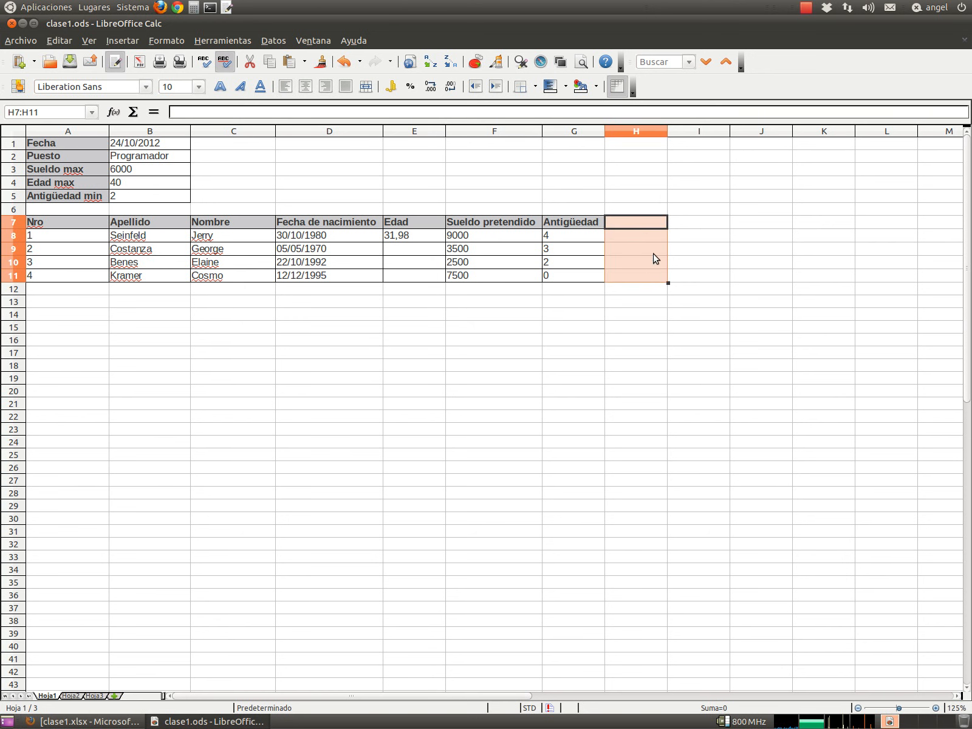
pyautogui.click(642, 221)
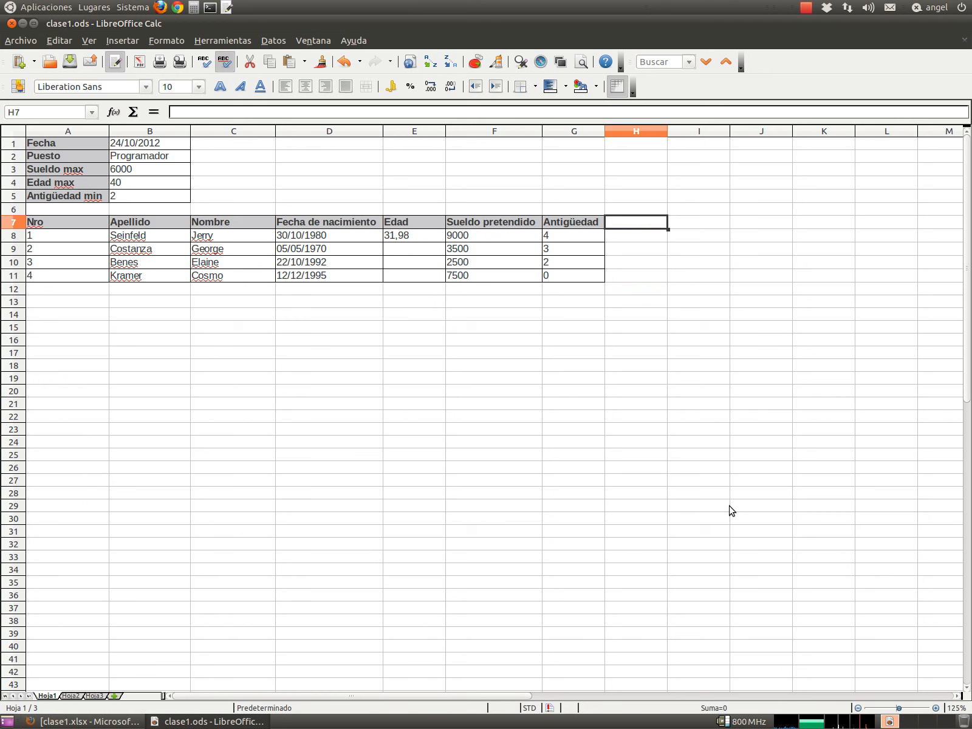
pyautogui.write('Edad')
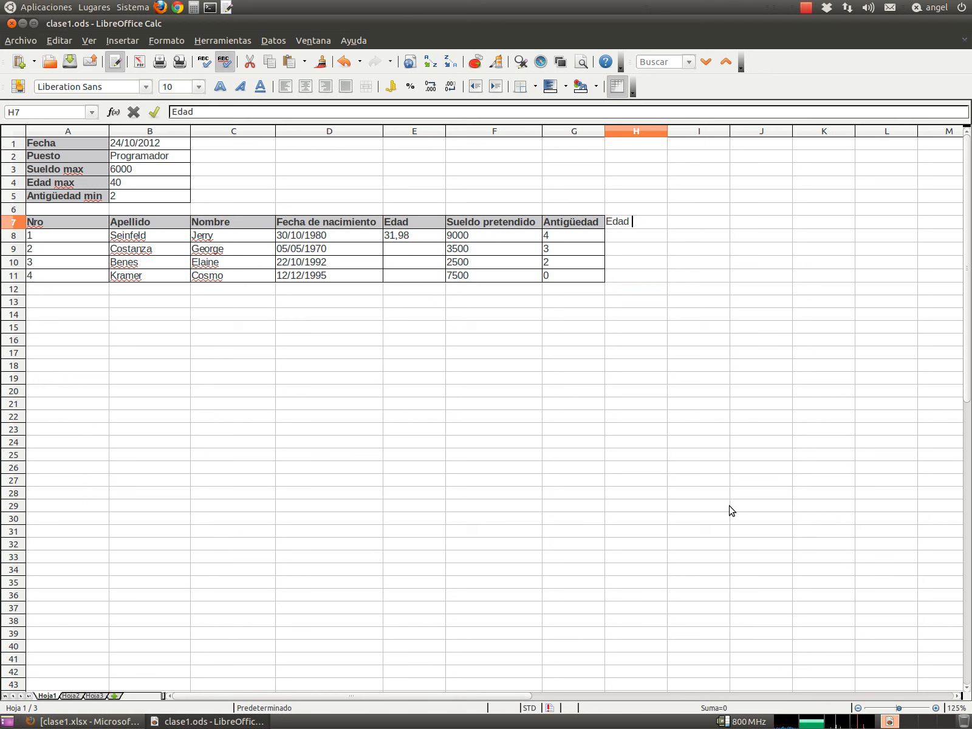
pyautogui.write(' +')
pyautogui.press('Tab')
pyautogui.write('Edad -')
pyautogui.press('Return')
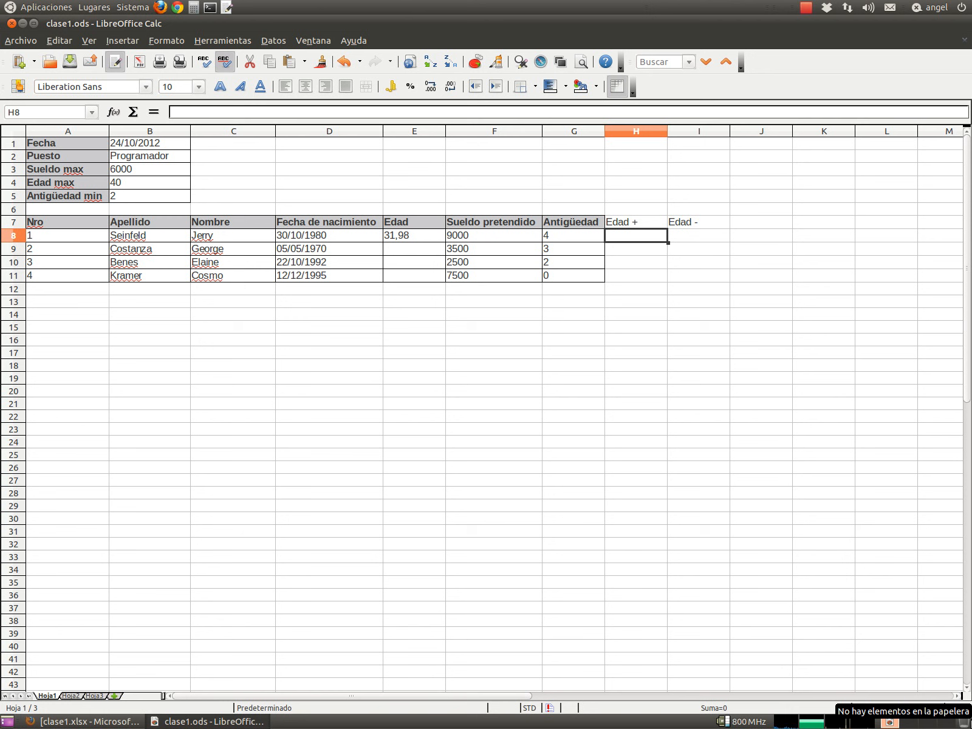
pyautogui.write('=')
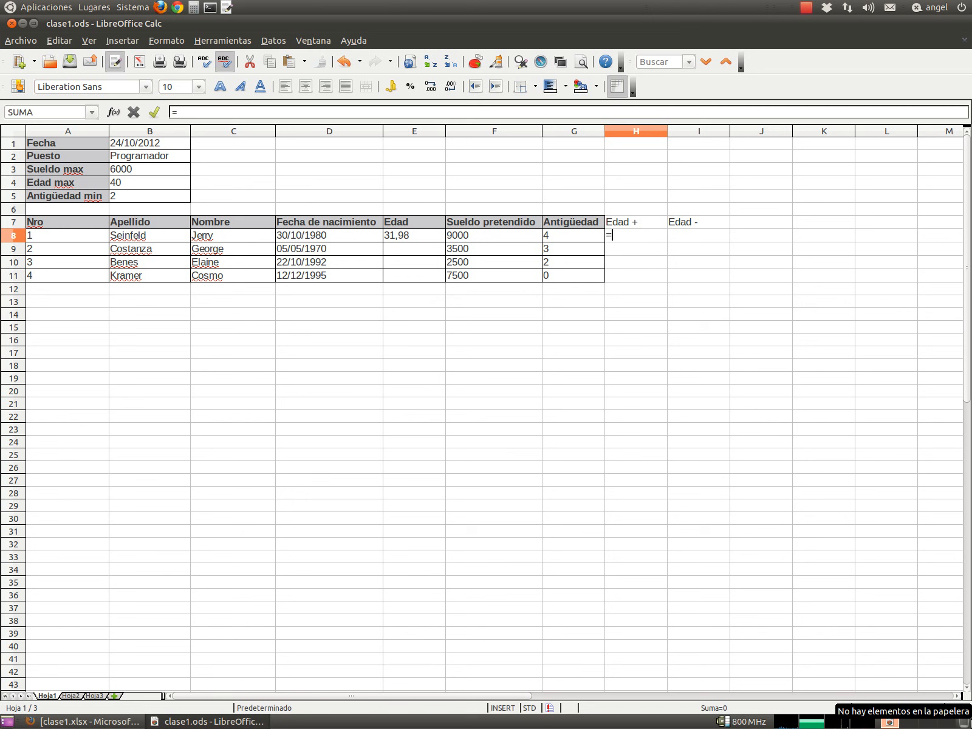
pyautogui.click(113, 112)
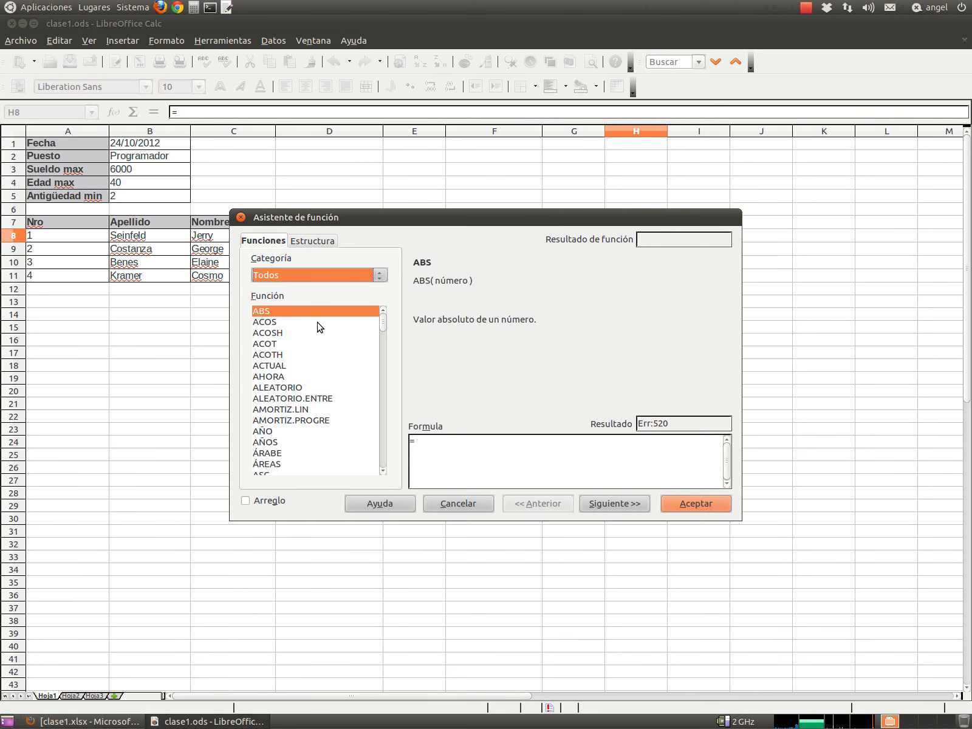
pyautogui.click(264, 315)
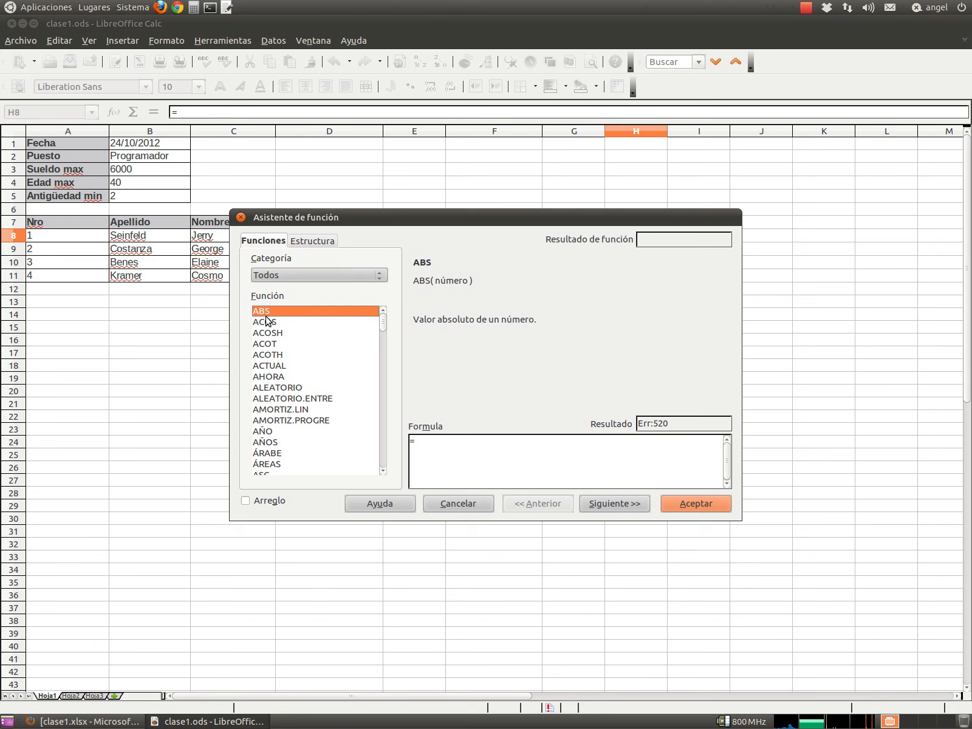
pyautogui.write('redond')
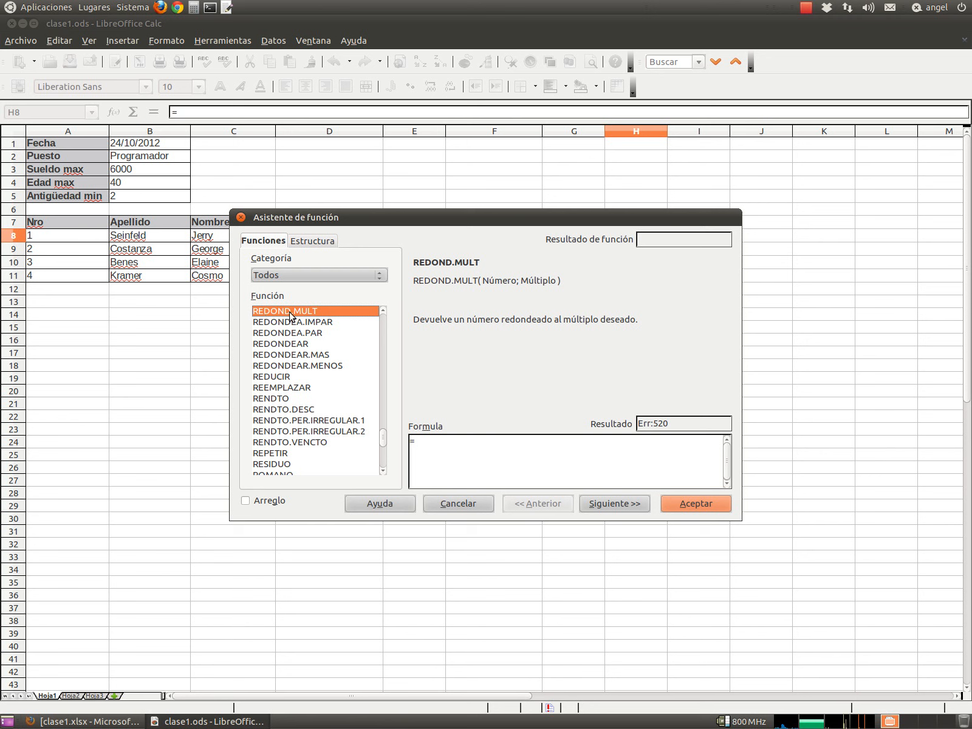
pyautogui.click(281, 356)
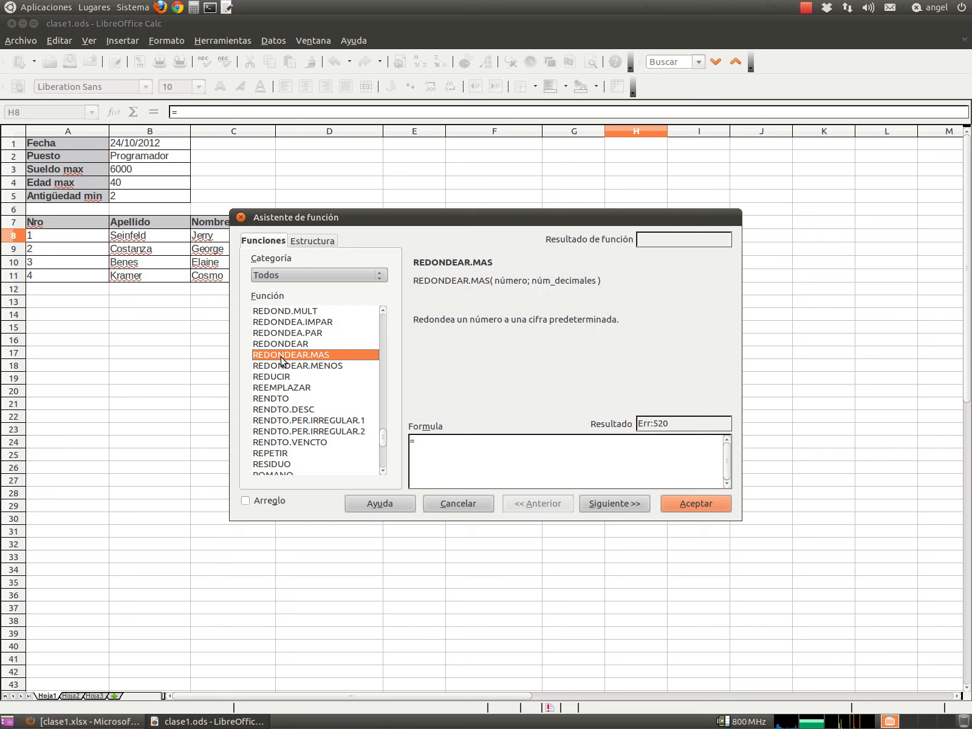
pyautogui.click(285, 367)
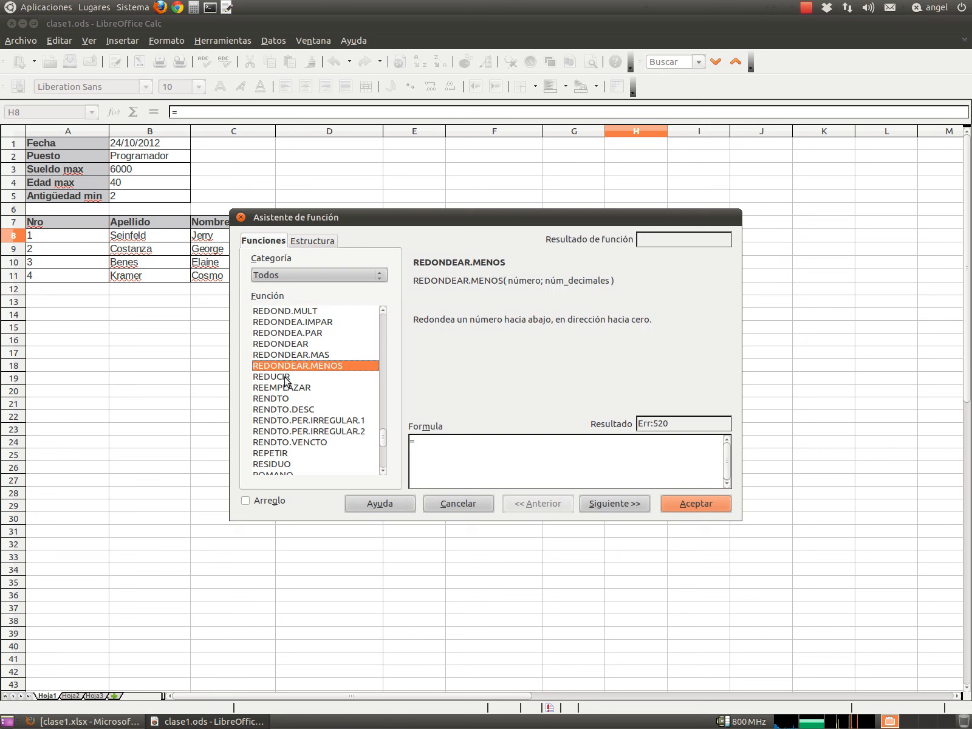
pyautogui.click(460, 505)
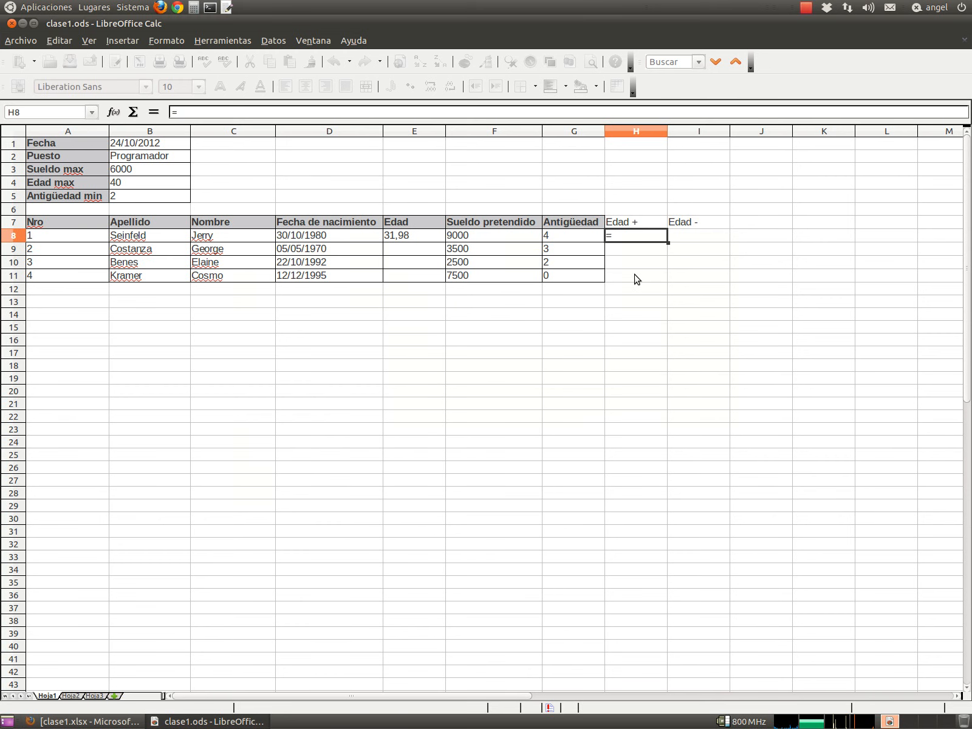
# - Enter =REDONDEAR.MAS(E8;0) in H8 to round the age up to 32
pyautogui.doubleClick(619, 237)
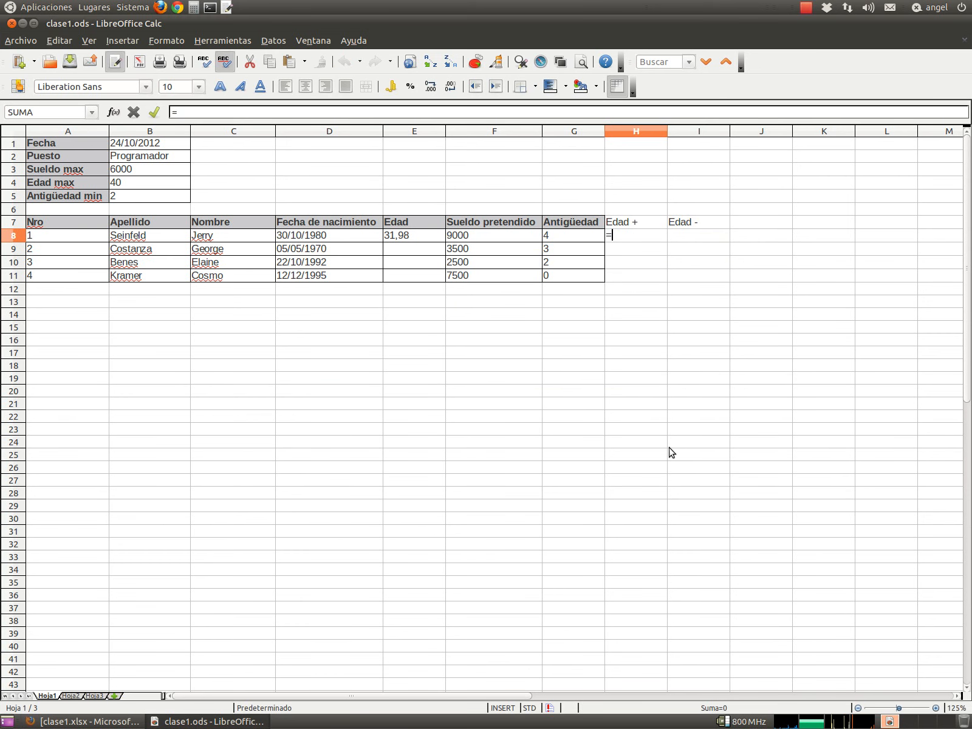
pyautogui.write('RE')
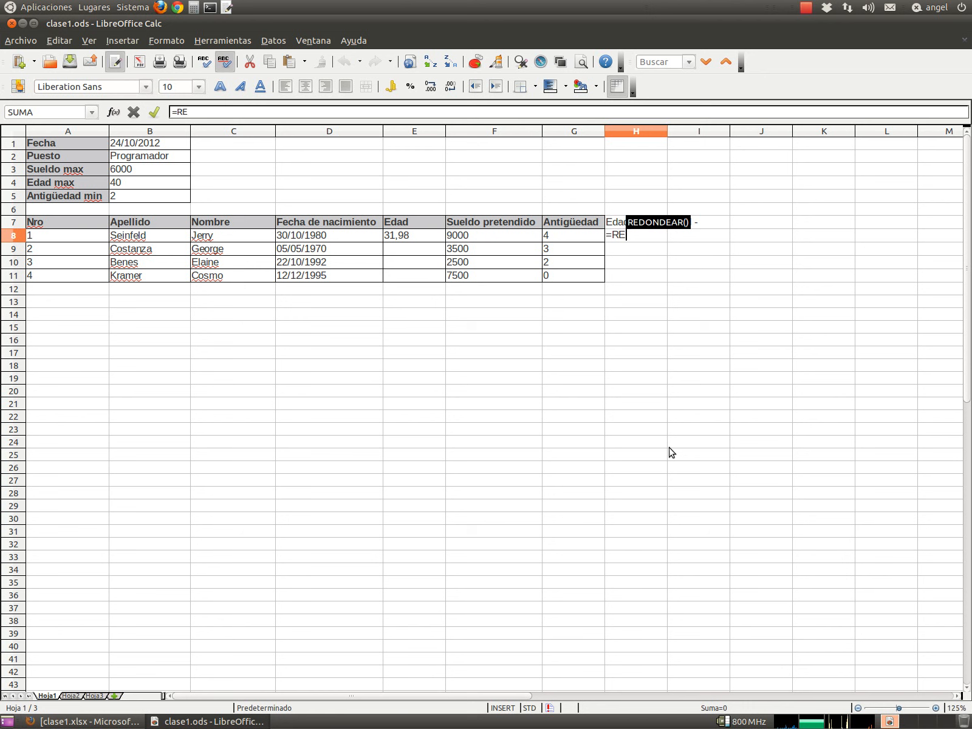
pyautogui.write('DONDEAR')
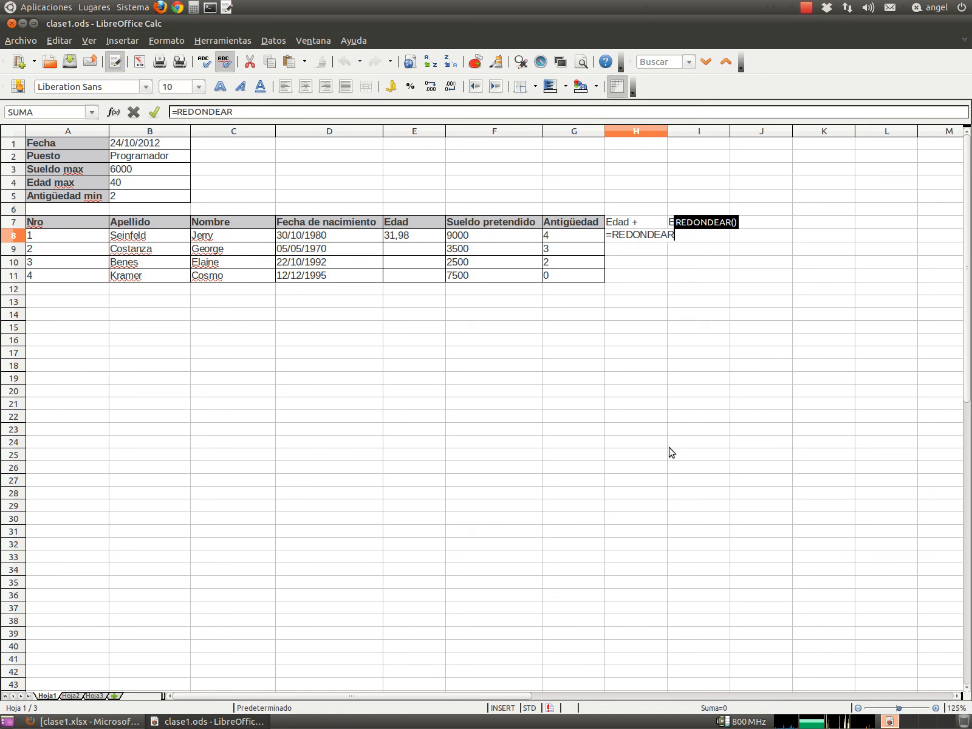
pyautogui.write('.MAS(')
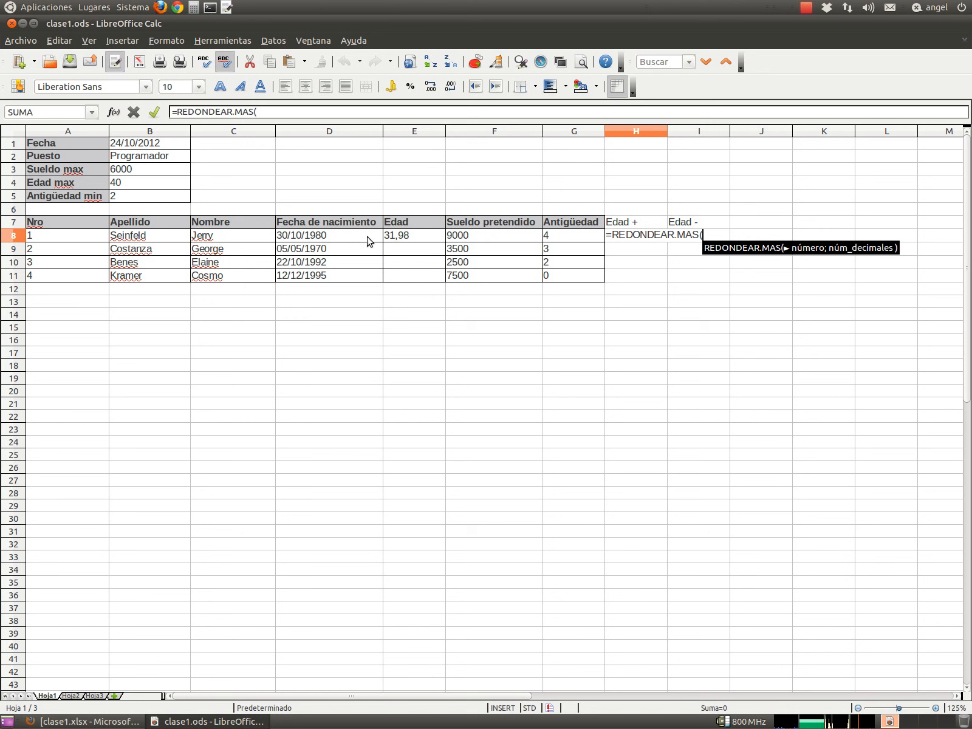
pyautogui.click(394, 235)
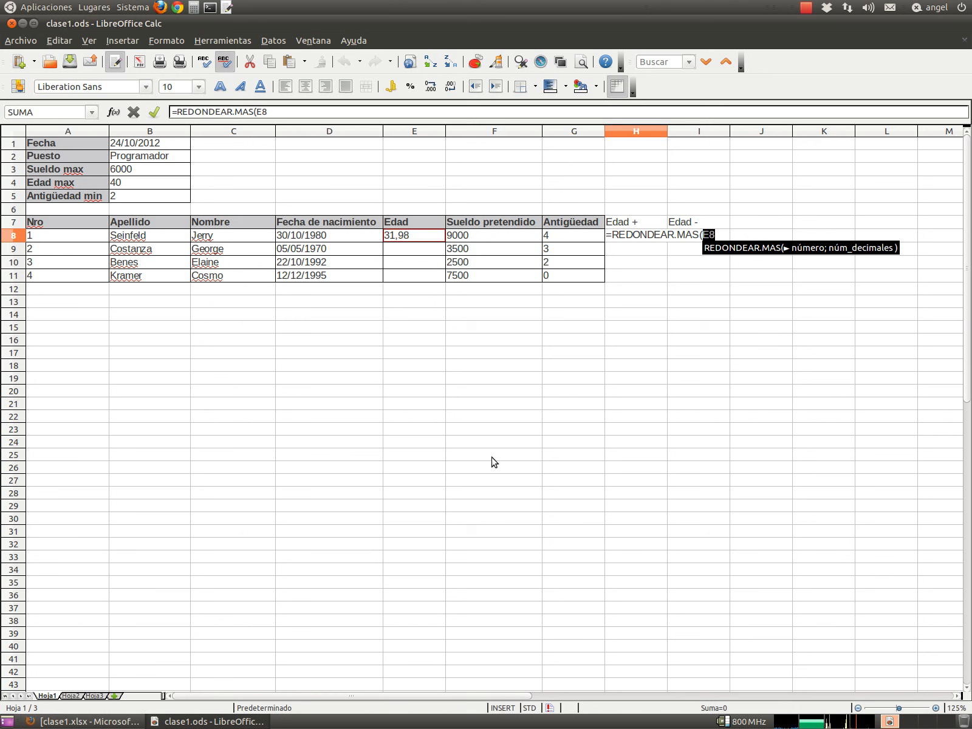
pyautogui.write(';')
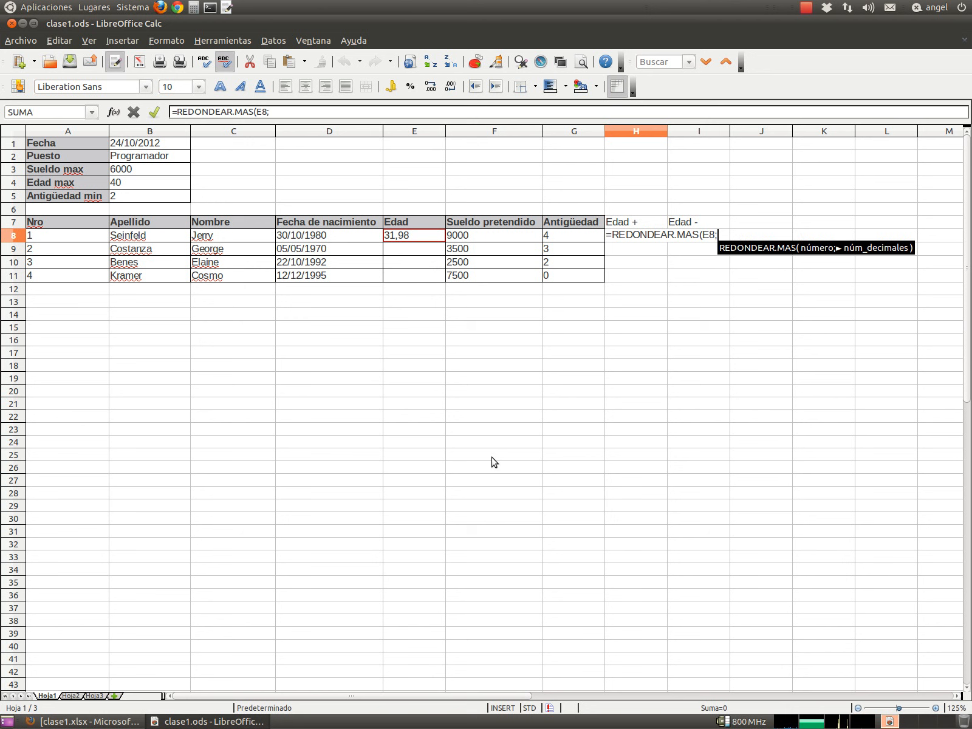
pyautogui.write('0')
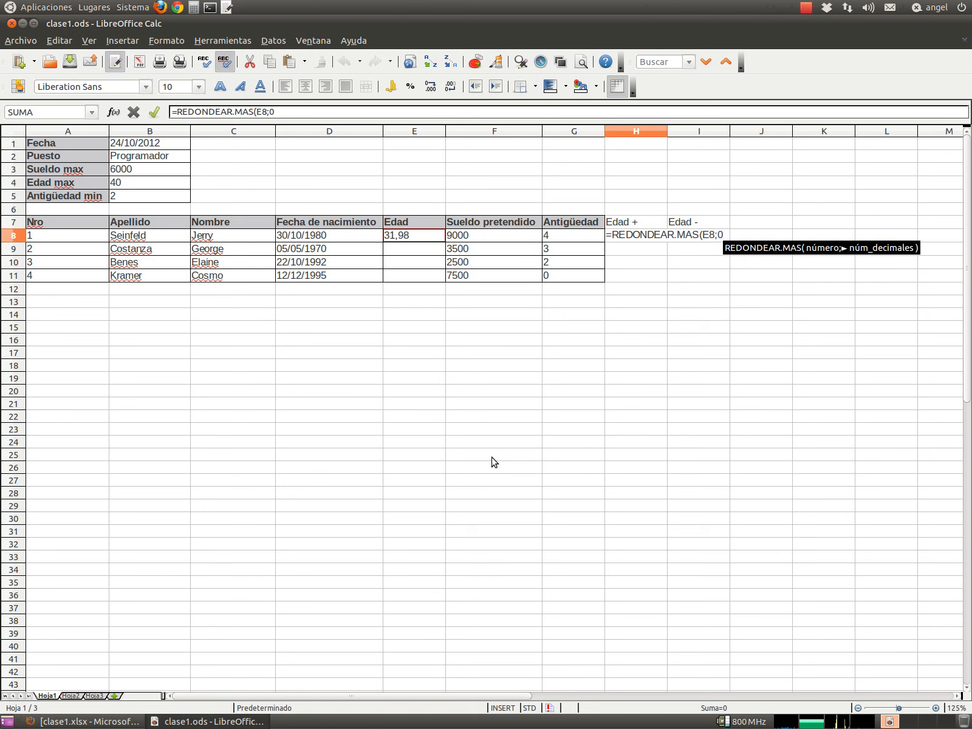
pyautogui.write(')')
pyautogui.press('Return')
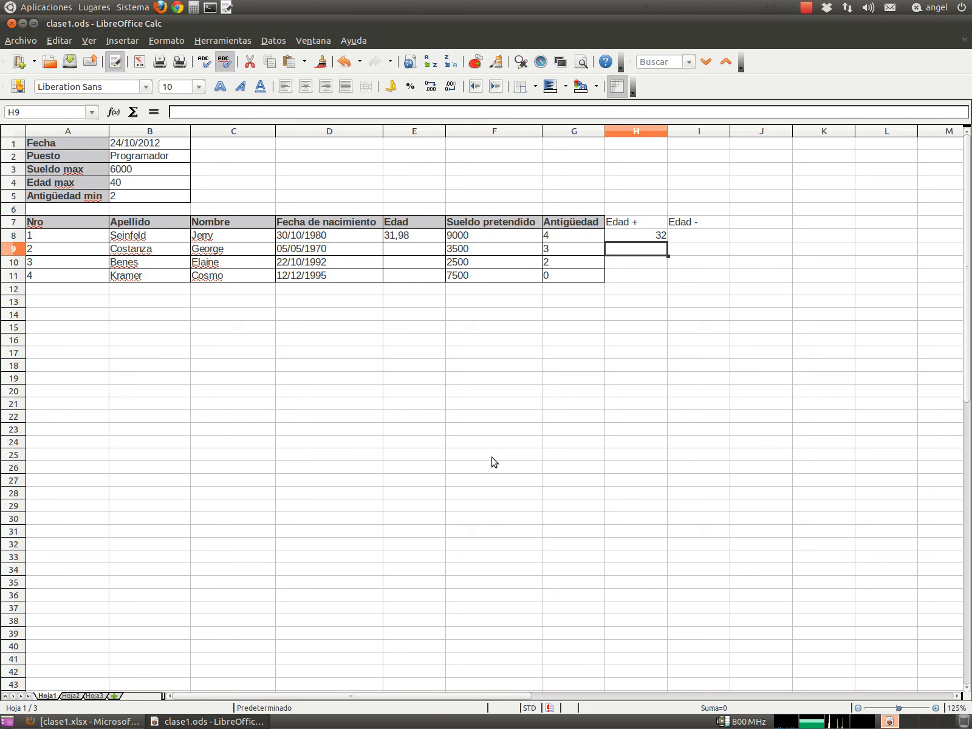
pyautogui.press('Up')
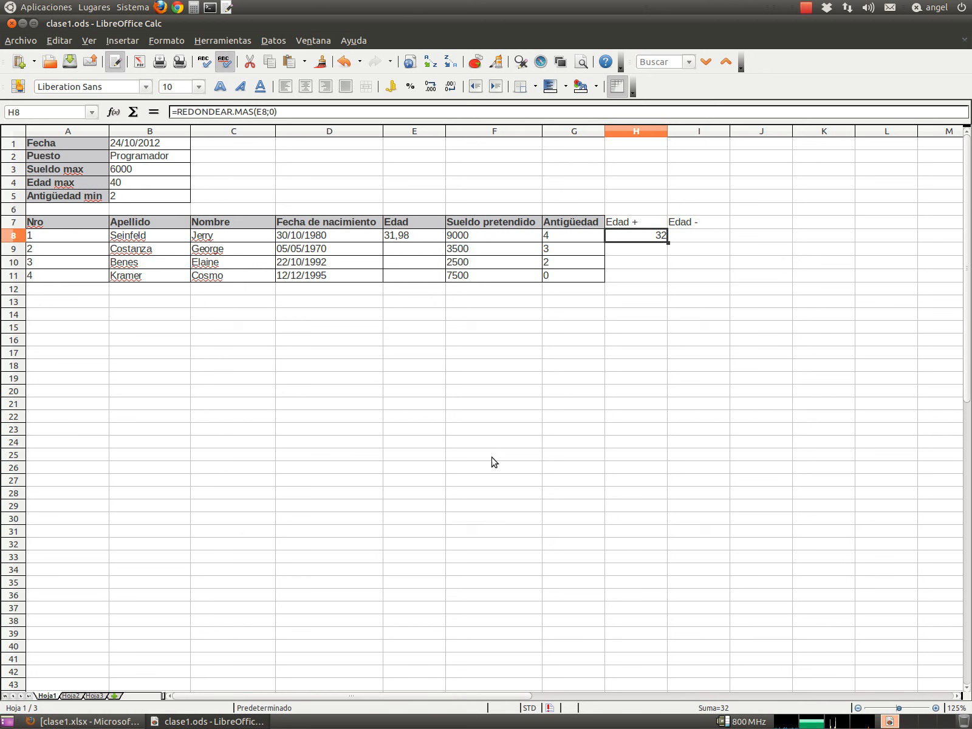
pyautogui.press('Right')
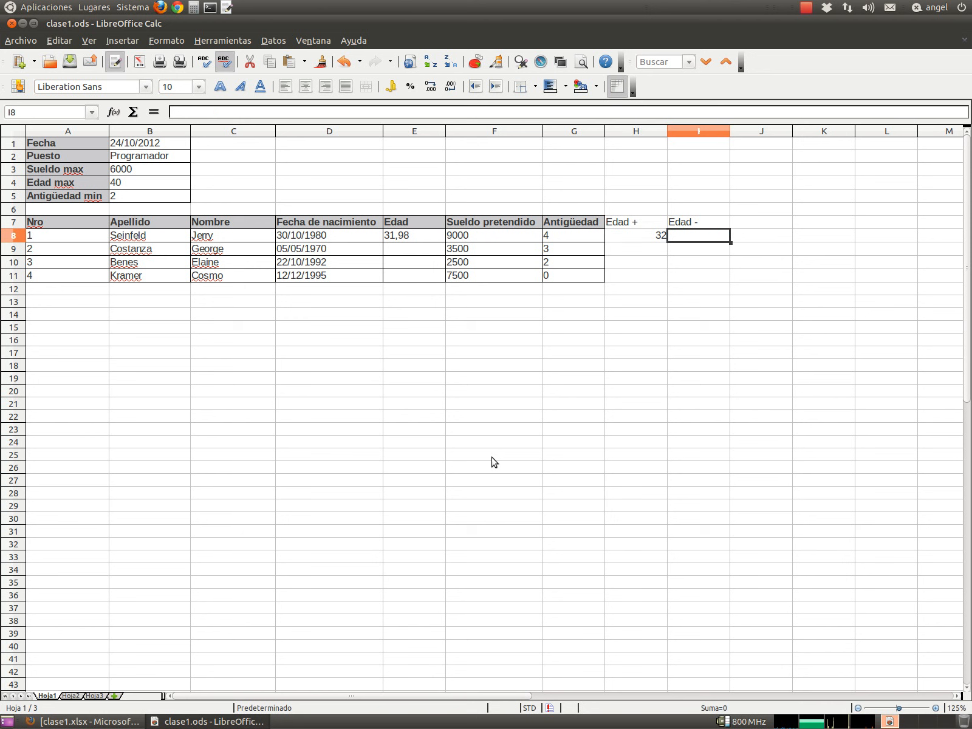
# - Enter =REDONDEAR.MENOS(E8; 0) in I8 to round the age down to 31
pyautogui.write('=REDONDEAR.MENOS')
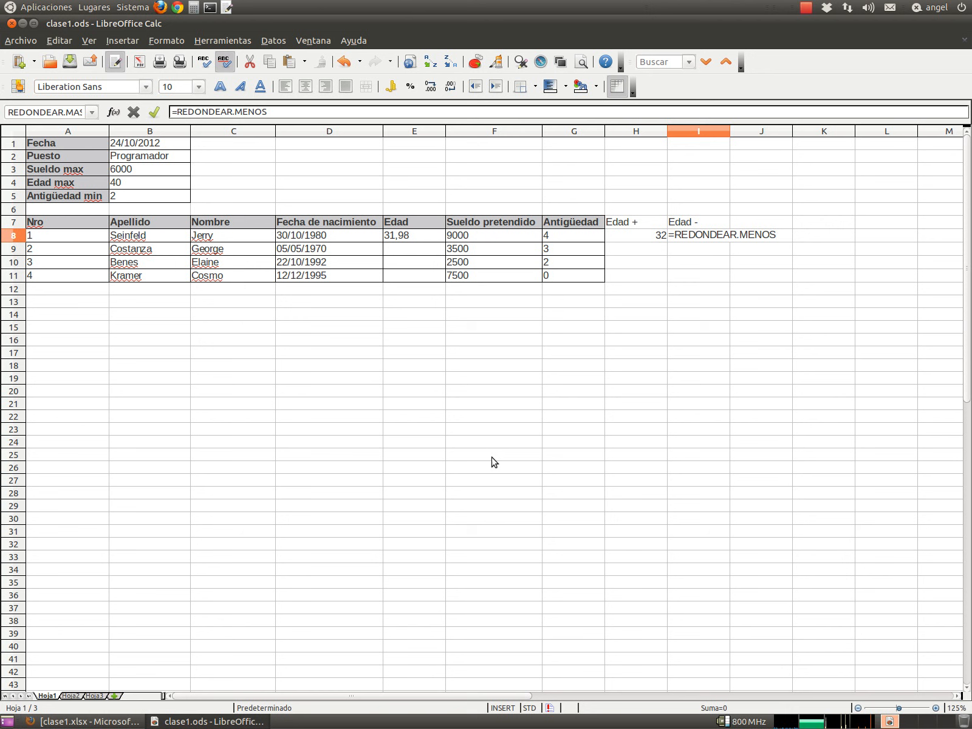
pyautogui.write('(')
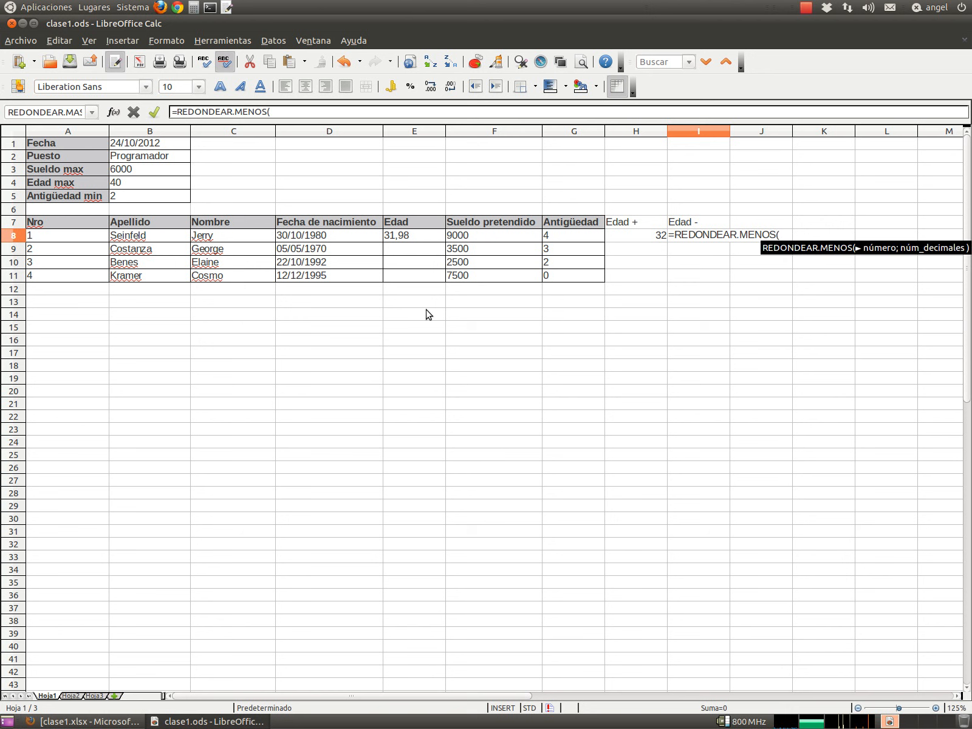
pyautogui.click(402, 237)
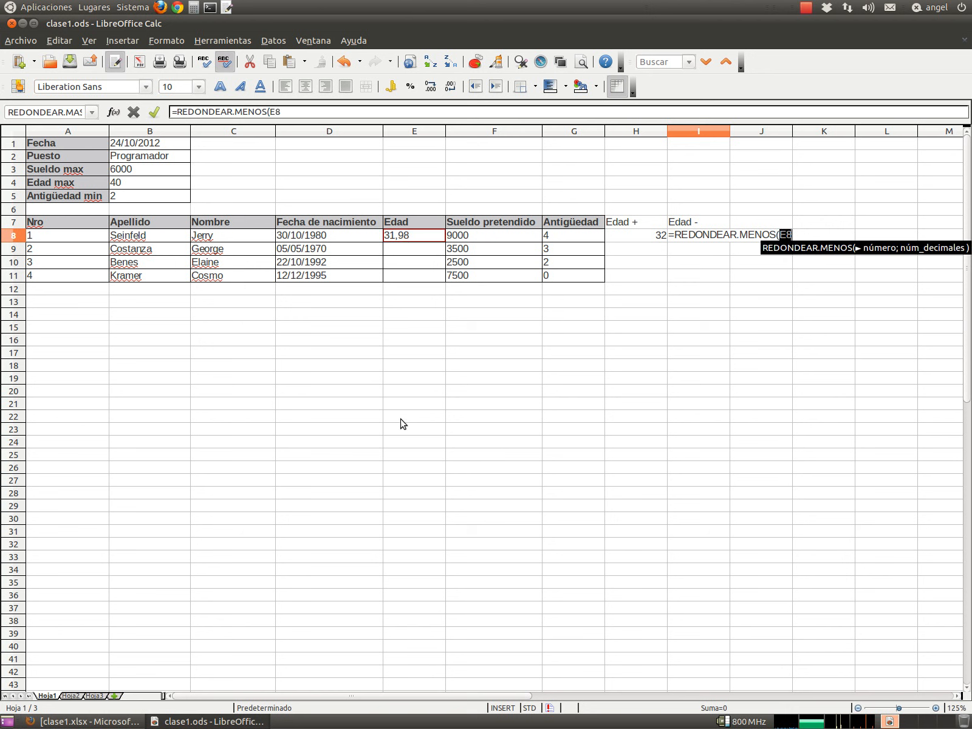
pyautogui.write('; 0)')
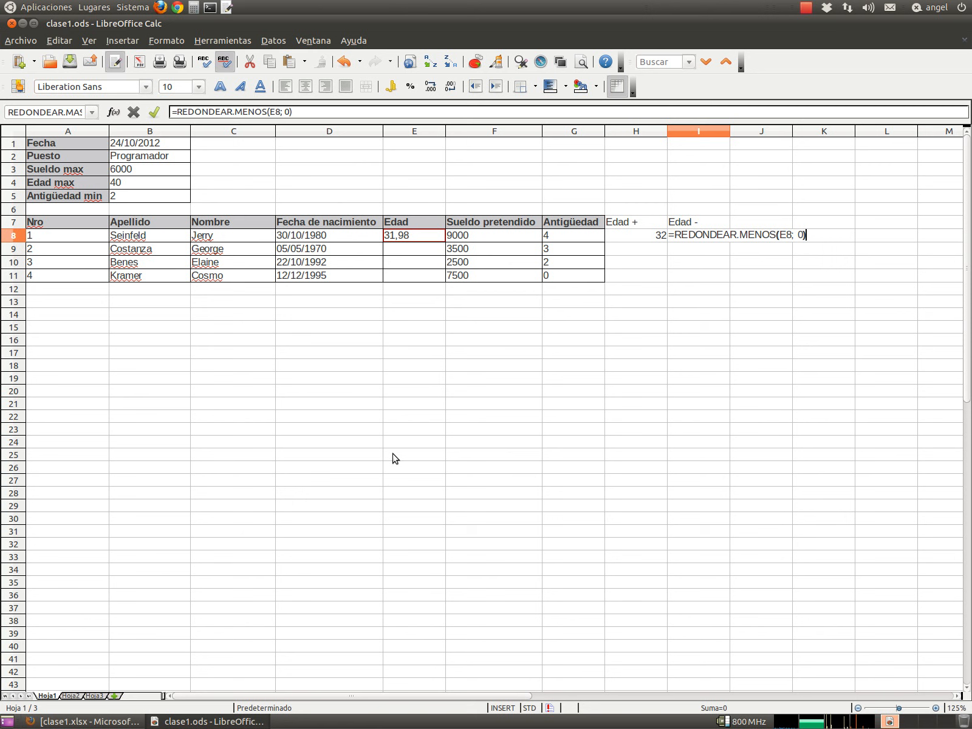
pyautogui.press('Return')
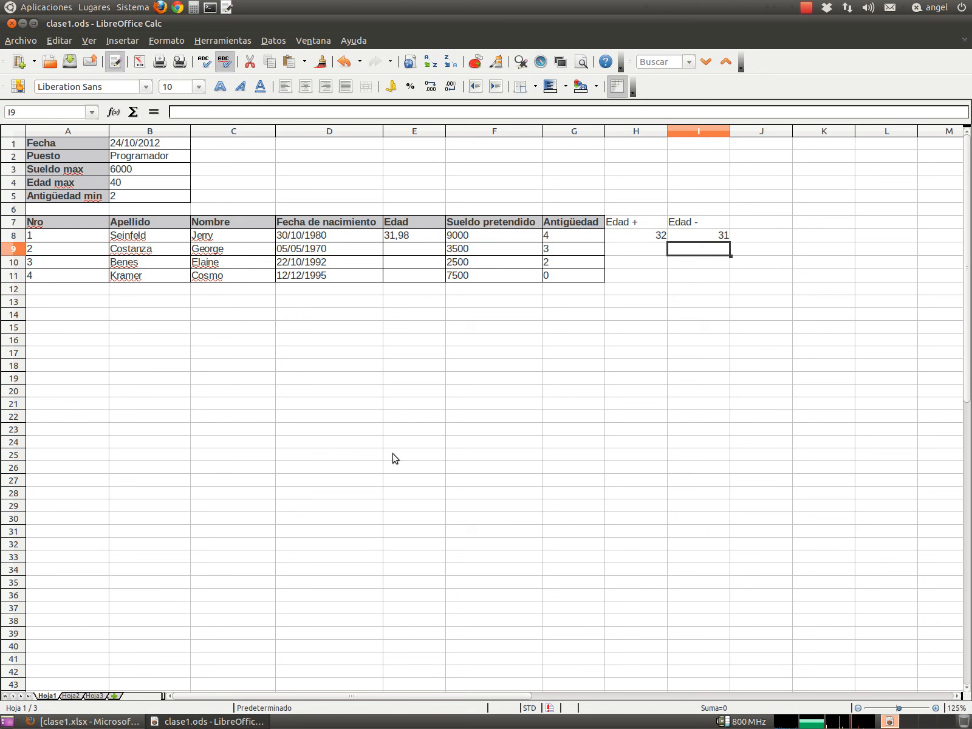
pyautogui.press('Up')
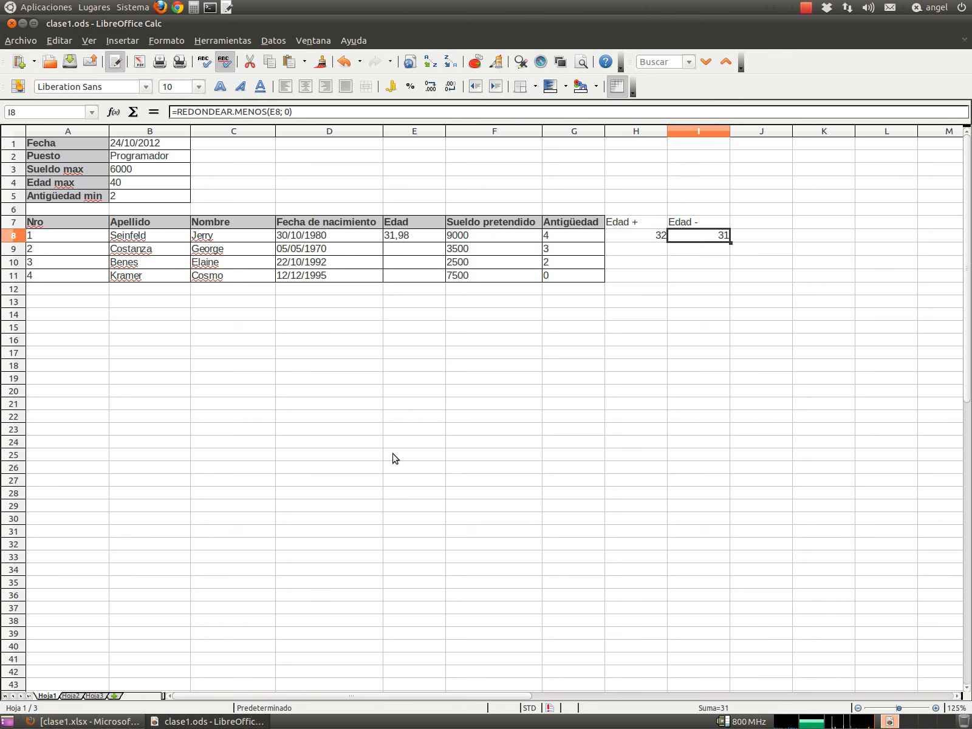
pyautogui.press('Left')
pyautogui.press('Left')
pyautogui.press('Left')
pyautogui.press('Left')
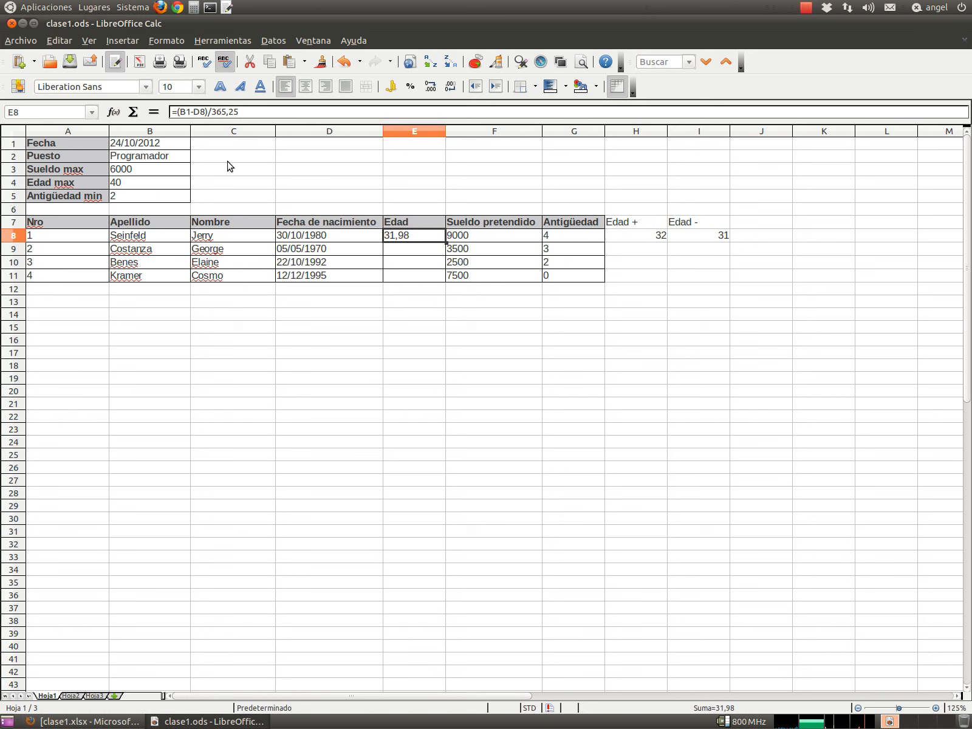
# - Wrap E8's formula as =REDONDEAR.MENOS((B1-D8)/365,25; 0), giving 31,00
pyautogui.click(176, 112)
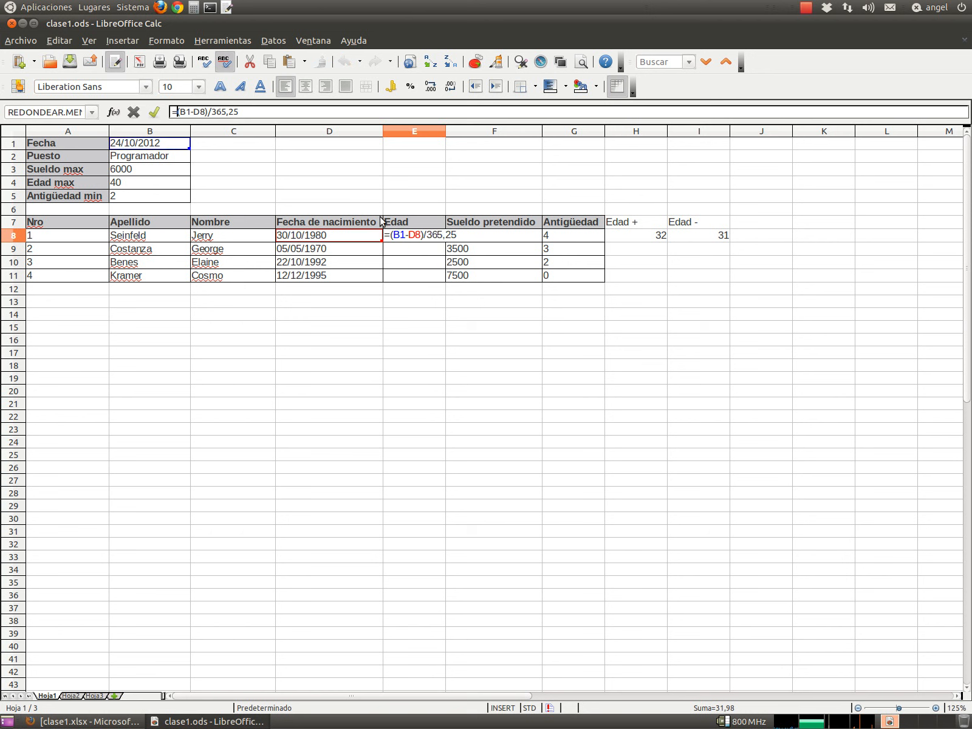
pyautogui.write('REDONDEAR')
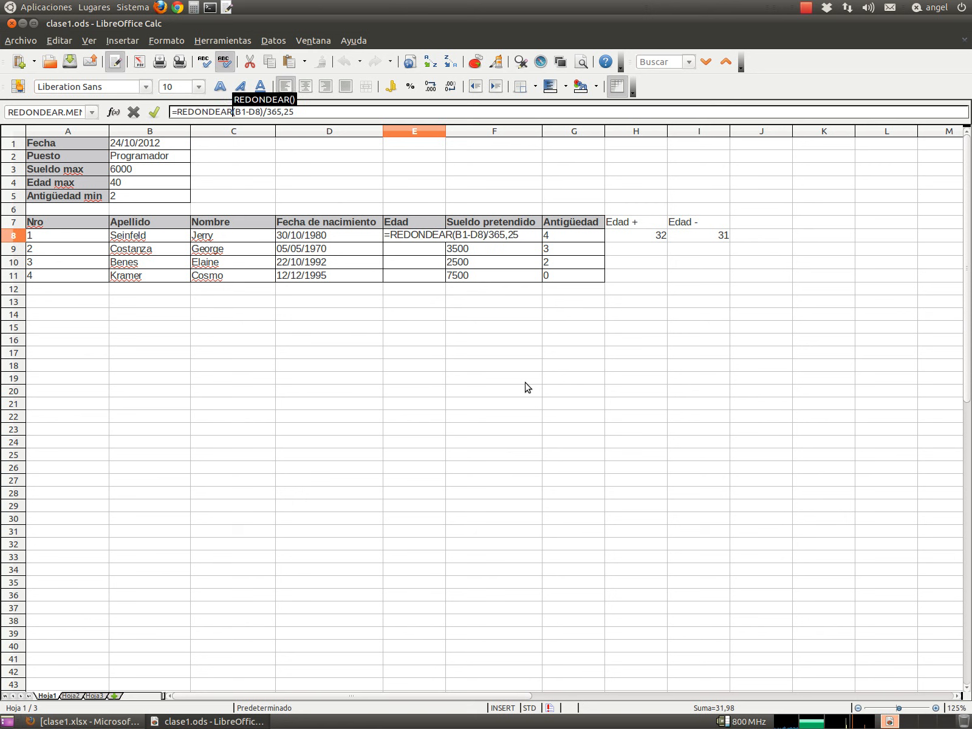
pyautogui.write('.MENOS(')
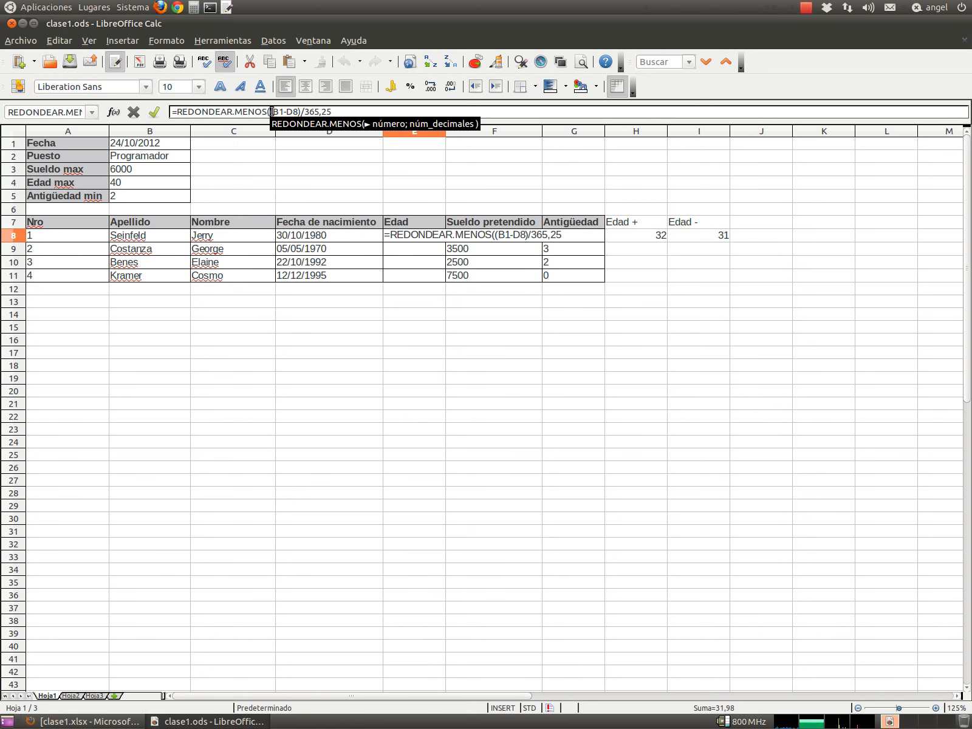
pyautogui.moveTo(271, 112); pyautogui.dragTo(332, 111)
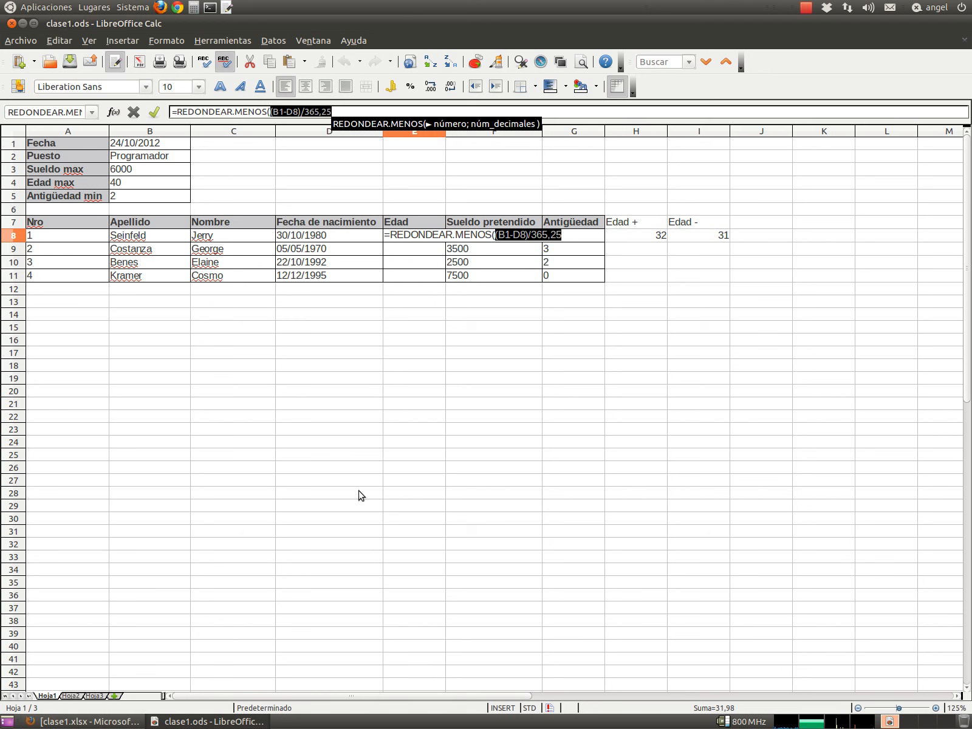
pyautogui.click(332, 111)
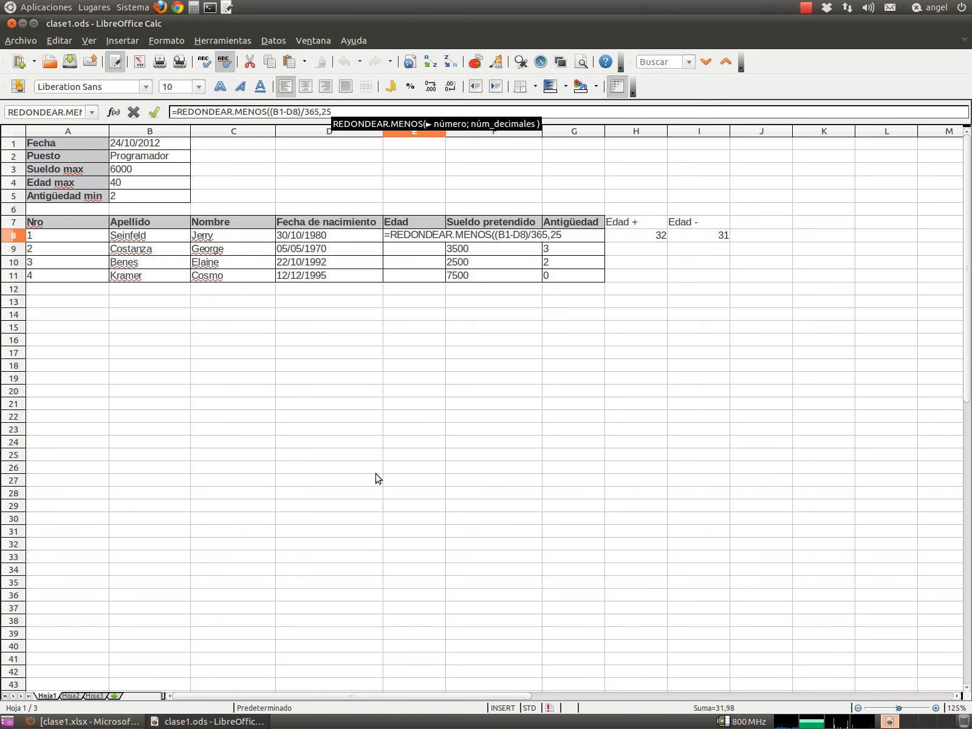
pyautogui.write(';')
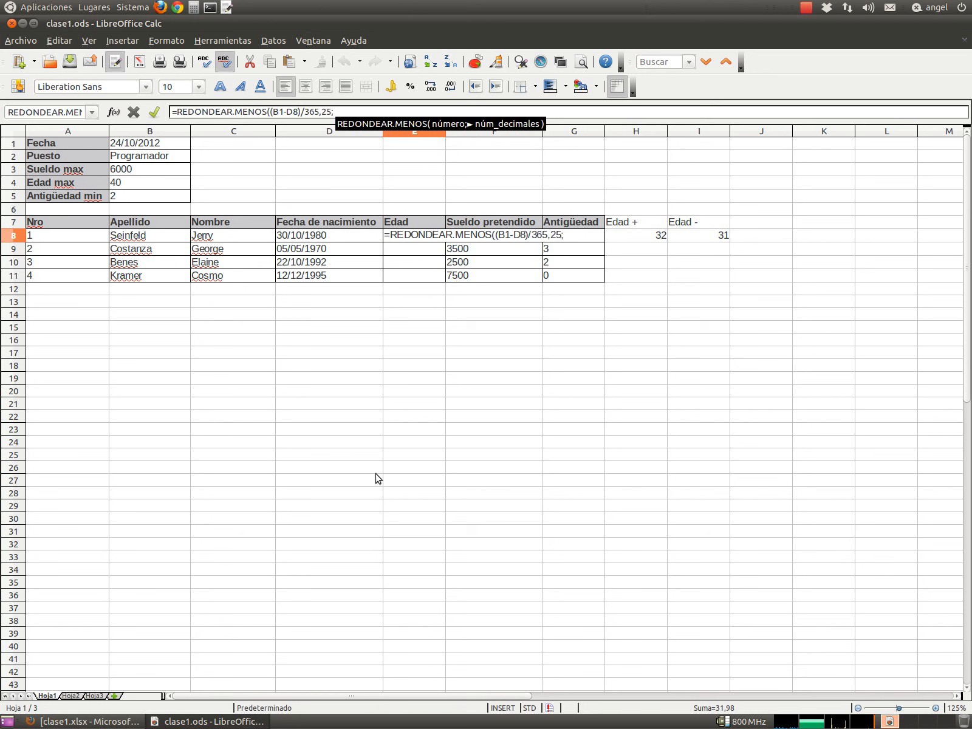
pyautogui.write(' 0')
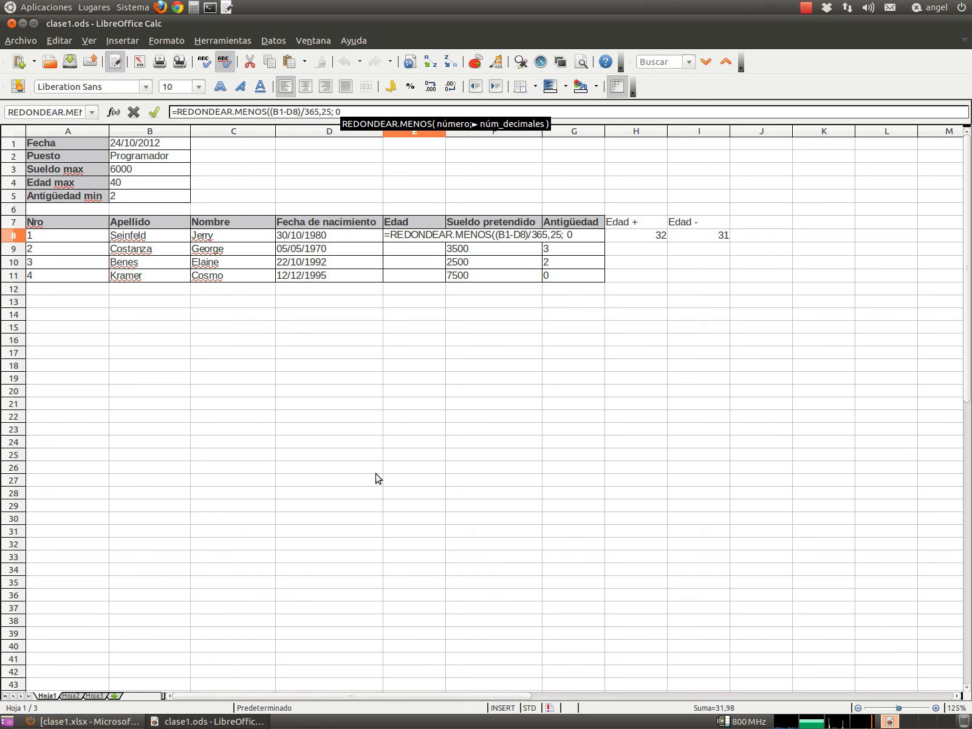
pyautogui.write(')')
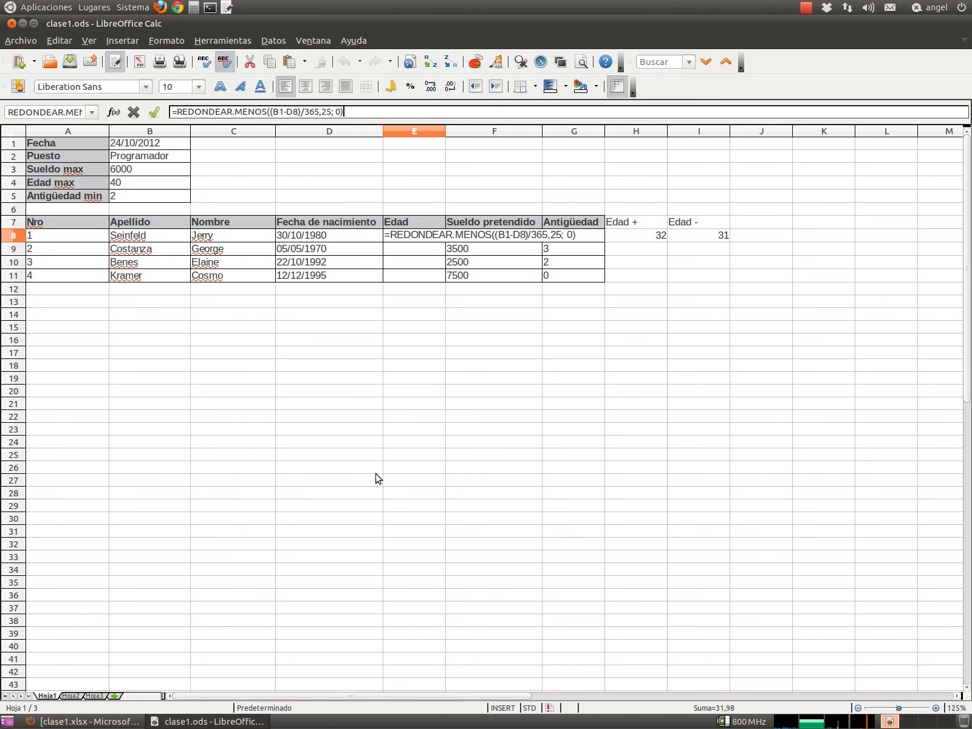
pyautogui.press('Return')
pyautogui.press('Up')
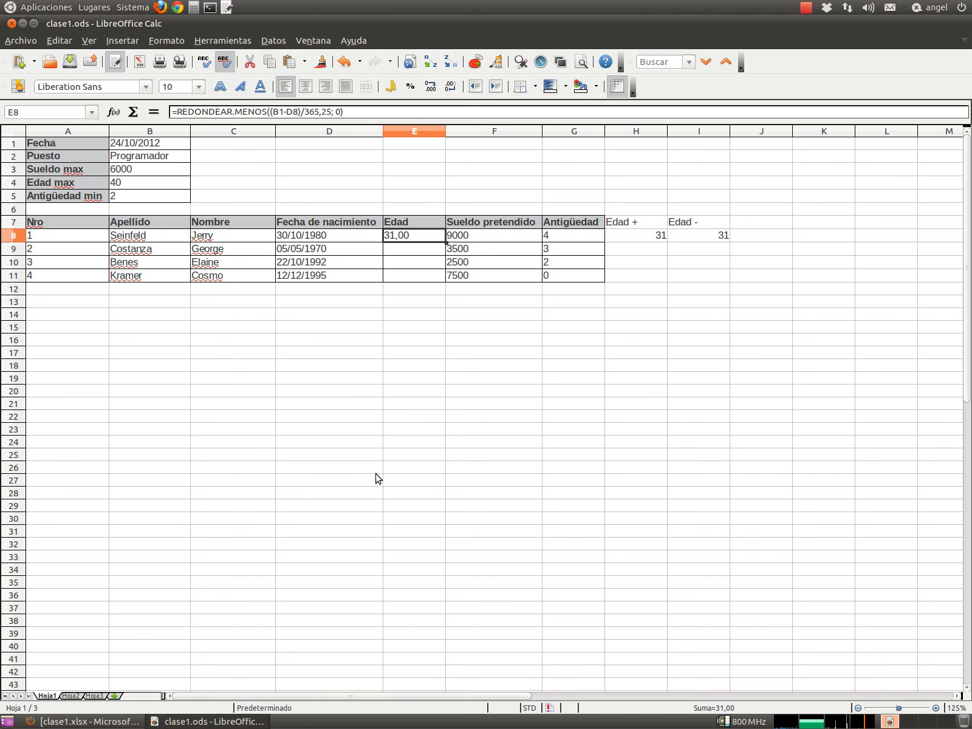
# - Drop E8's two decimals to show 31 and clear the Edad + / Edad - cells H7:I8
pyautogui.click(448, 89)
pyautogui.click(449, 89)
pyautogui.moveTo(642, 223); pyautogui.dragTo(692, 239)
pyautogui.press('Delete')
pyautogui.press('Left')
pyautogui.press('Left')
pyautogui.press('Left')
pyautogui.press('Left')
pyautogui.press('Down')
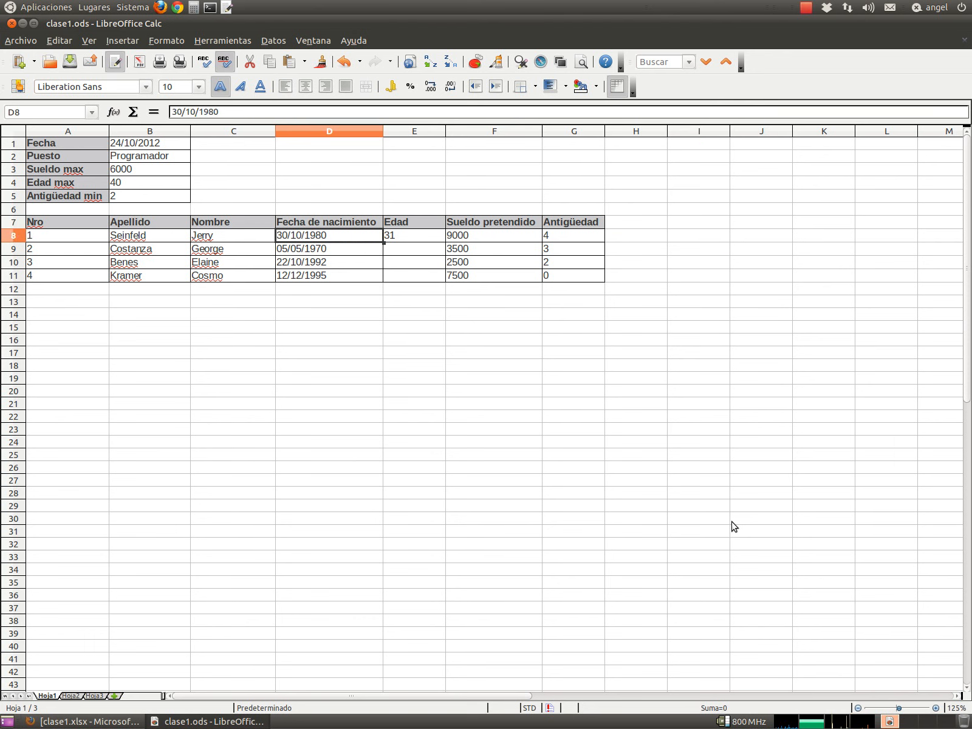
pyautogui.press('Right')
pyautogui.press('Right')
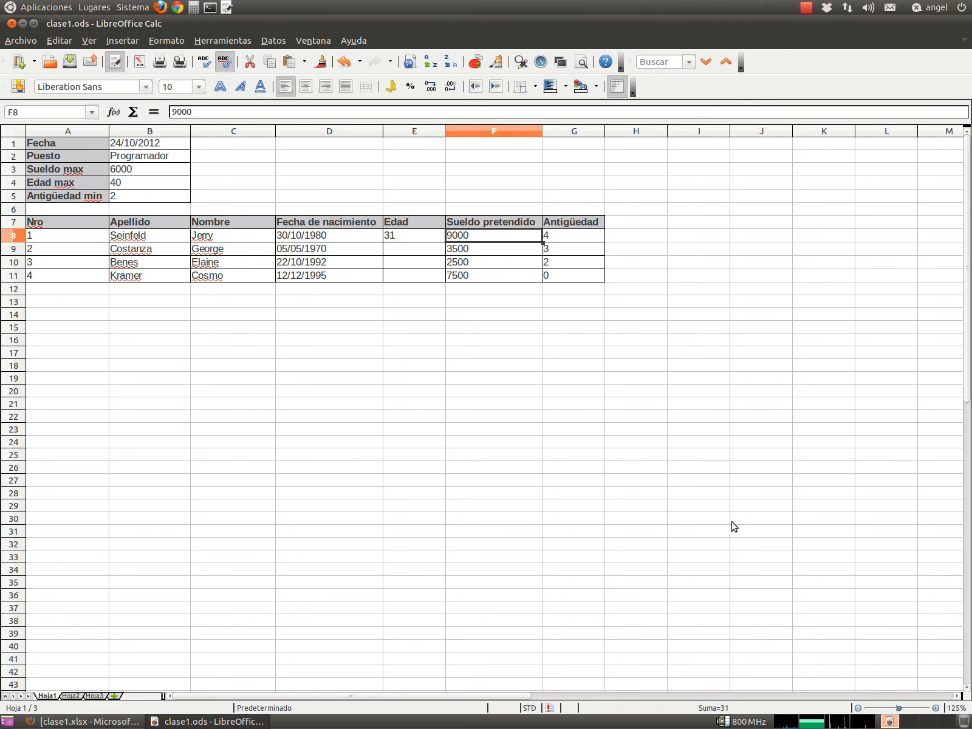
pyautogui.press('Right')
pyautogui.press('Down')
pyautogui.press('Down')
pyautogui.press('Left')
pyautogui.press('Left')
pyautogui.press('Up')
pyautogui.press('Up')
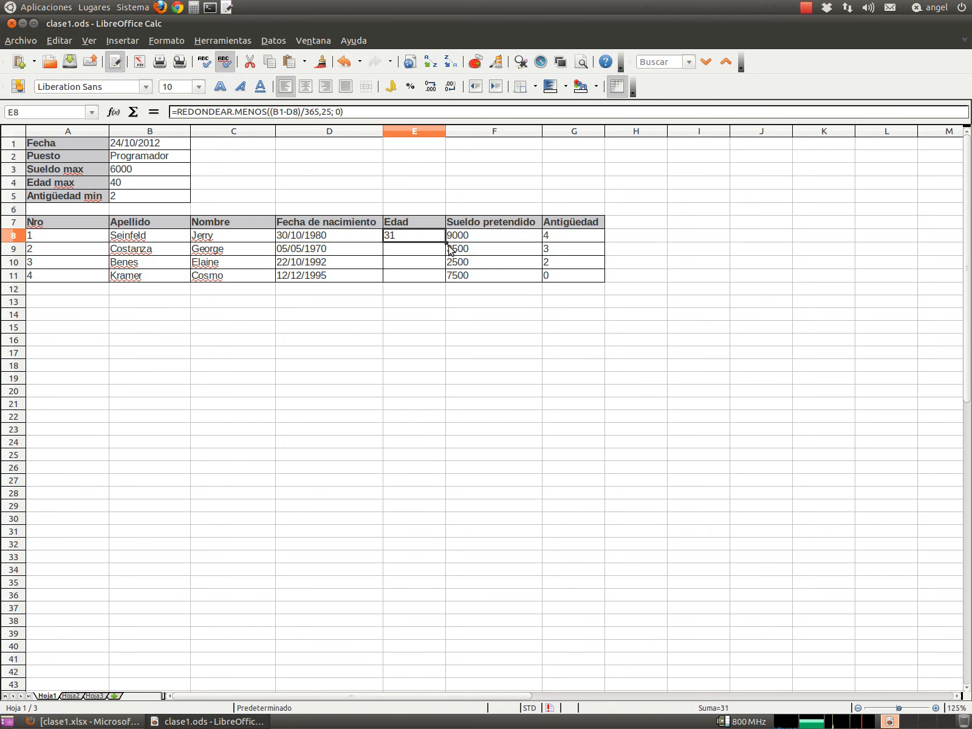
# - Fill the age formula down to E11 and inspect the #VALOR! and -76 results
pyautogui.moveTo(446, 241); pyautogui.dragTo(447, 285)
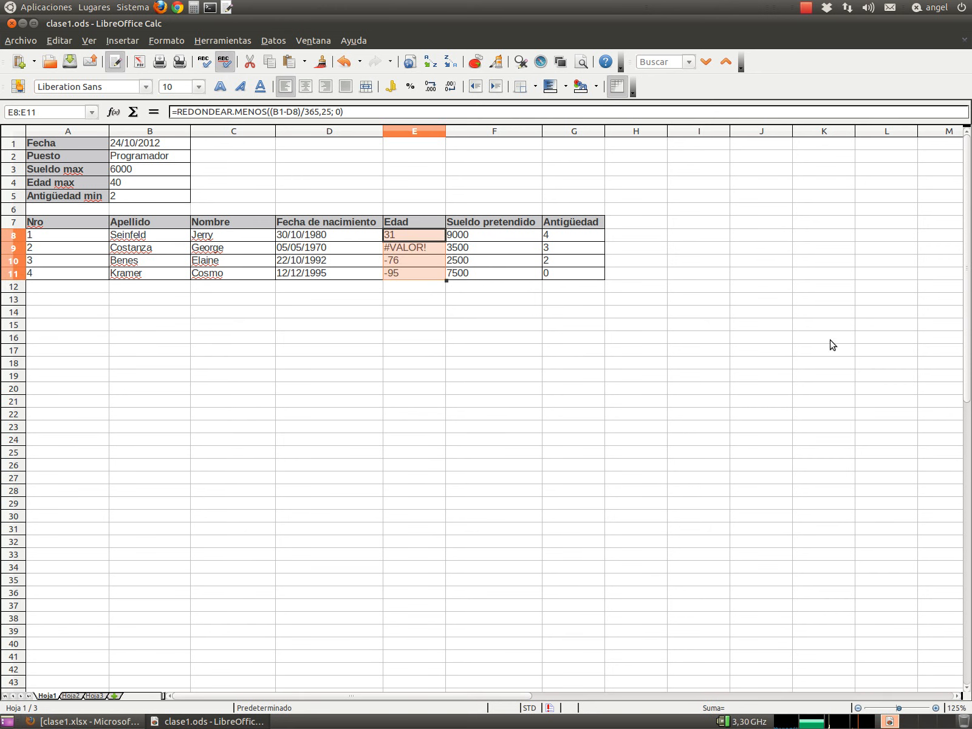
pyautogui.click(398, 248)
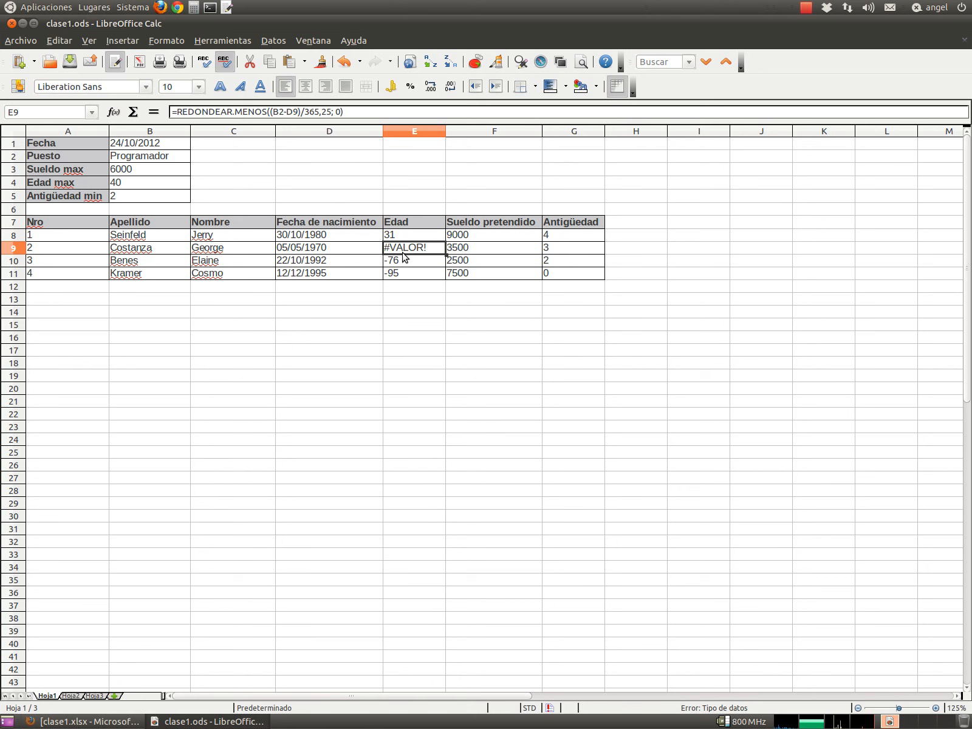
pyautogui.press('Down')
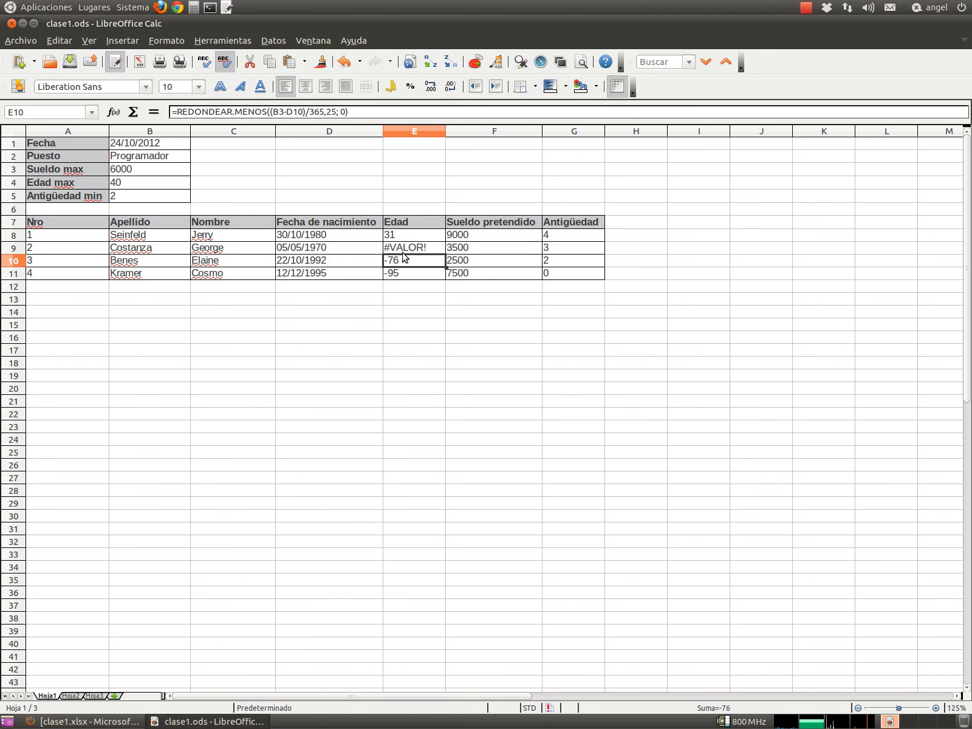
pyautogui.press('Up')
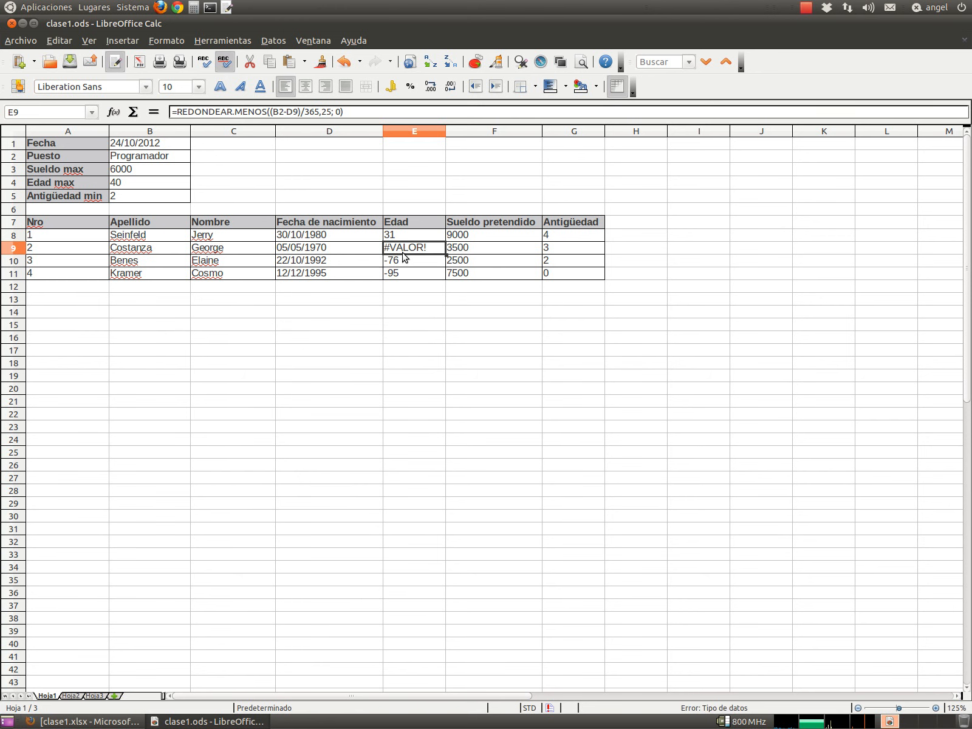
# - Clear the faulty copies in E9:E11, leaving only E8's age formula
pyautogui.press('Delete')
pyautogui.press('Down')
pyautogui.press('Delete')
pyautogui.press('Down')
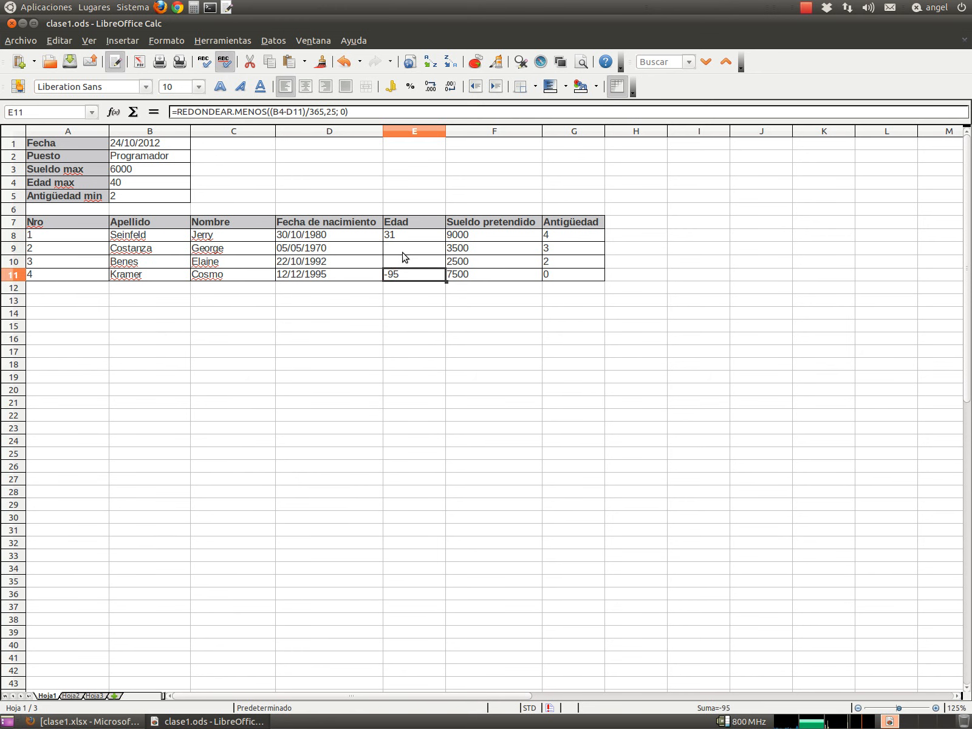
pyautogui.press('Delete')
pyautogui.press('Up')
pyautogui.press('Up')
pyautogui.press('Up')
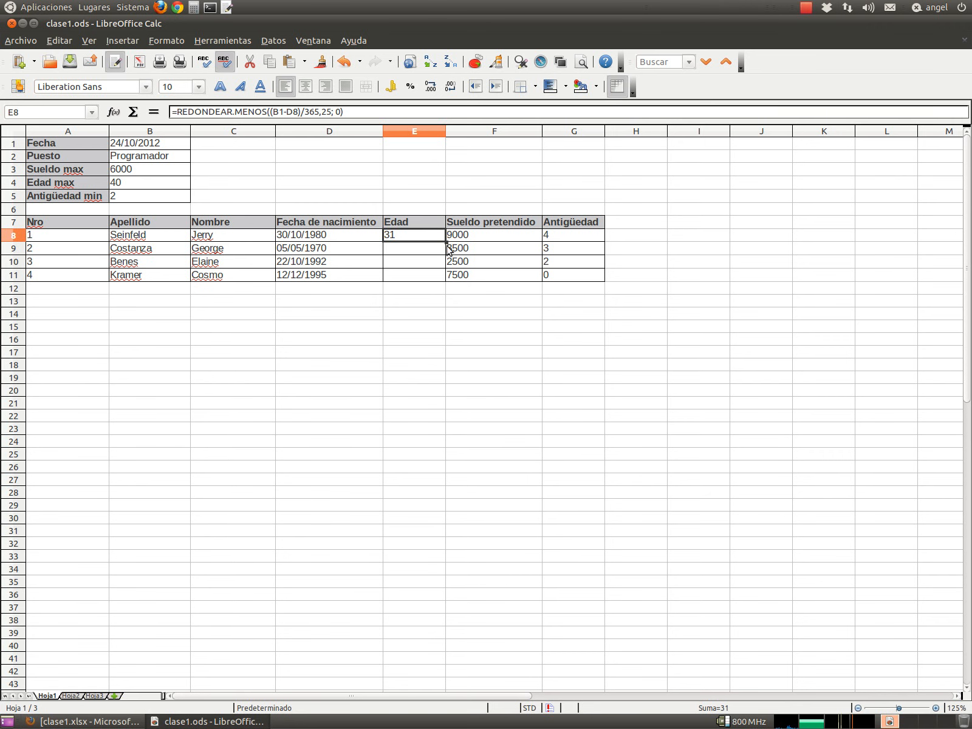
pyautogui.moveTo(445, 242); pyautogui.dragTo(445, 254)
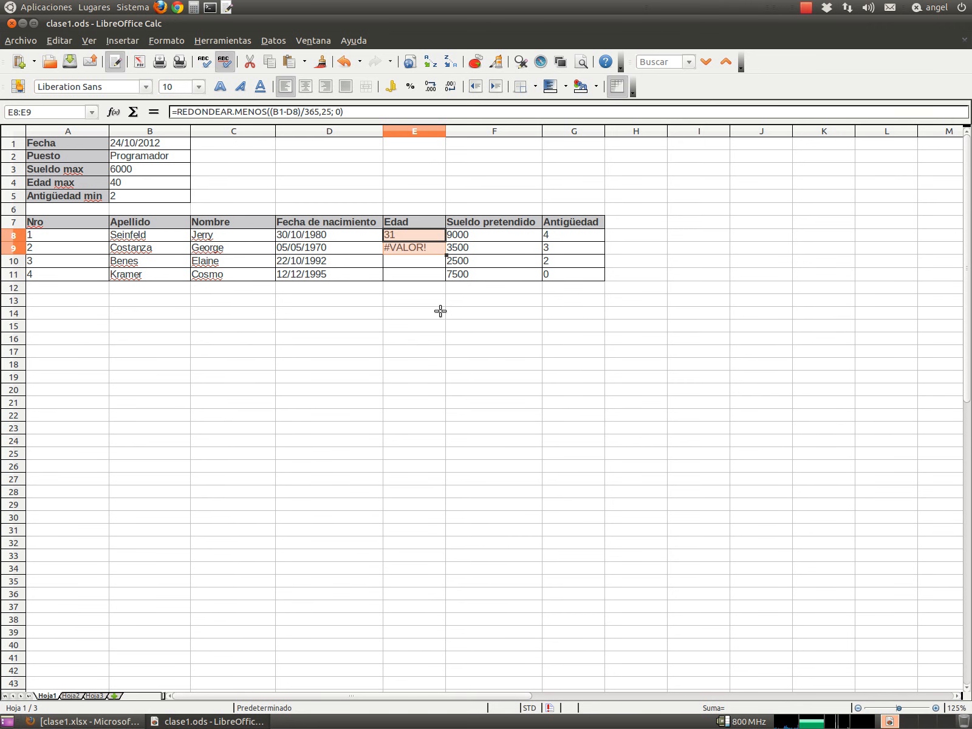
pyautogui.click(416, 251)
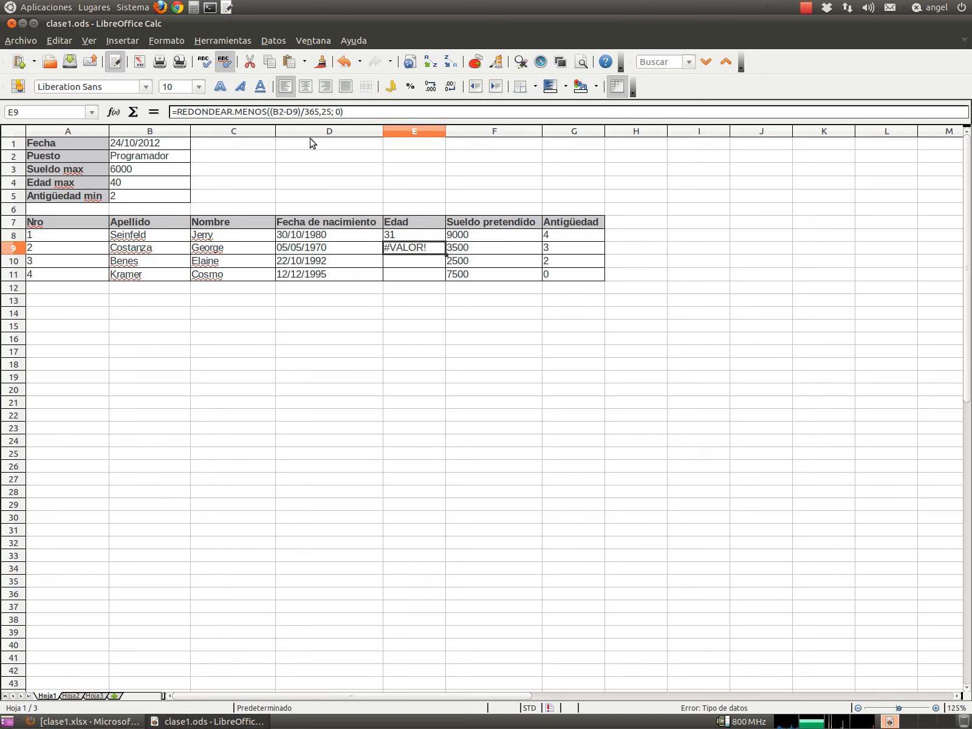
pyautogui.click(293, 111)
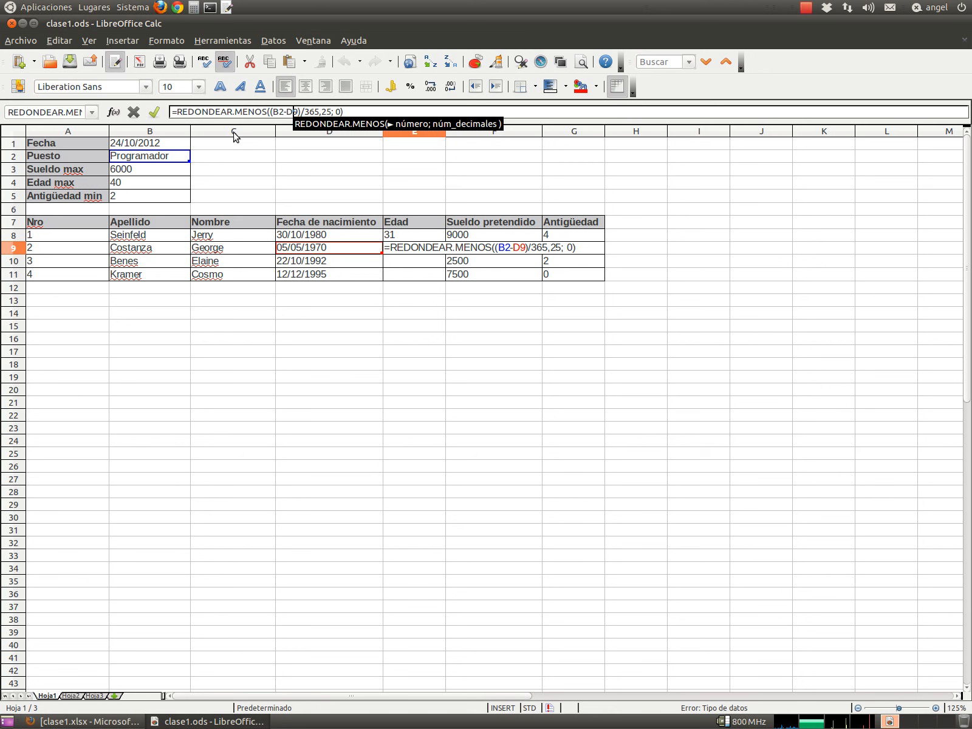
pyautogui.click(279, 111)
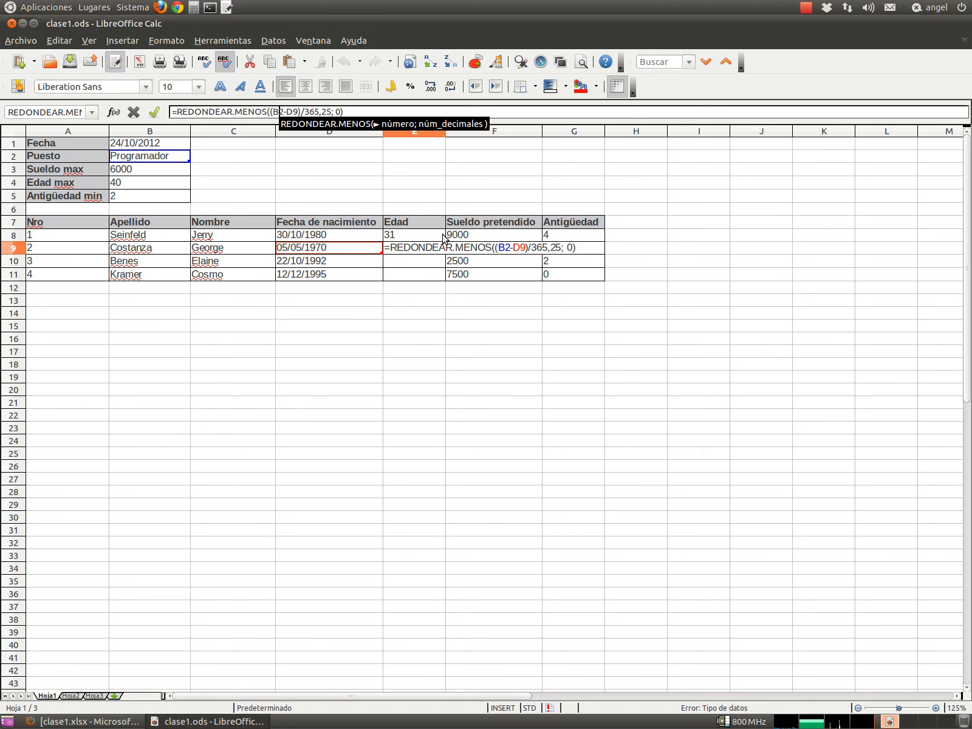
pyautogui.click(410, 240)
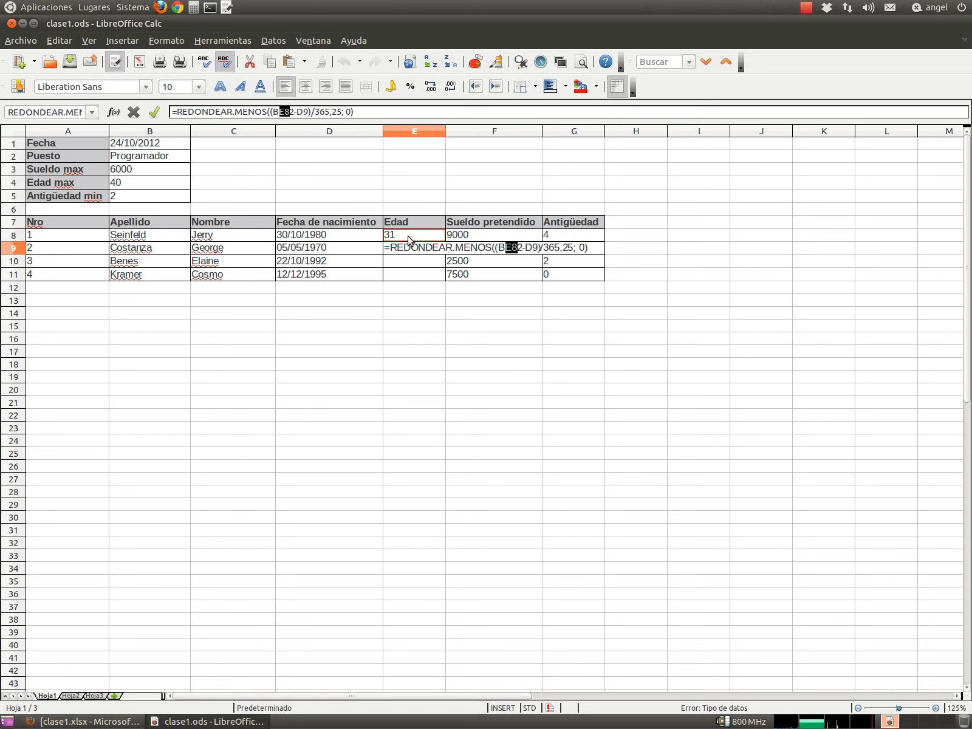
pyautogui.press('Escape')
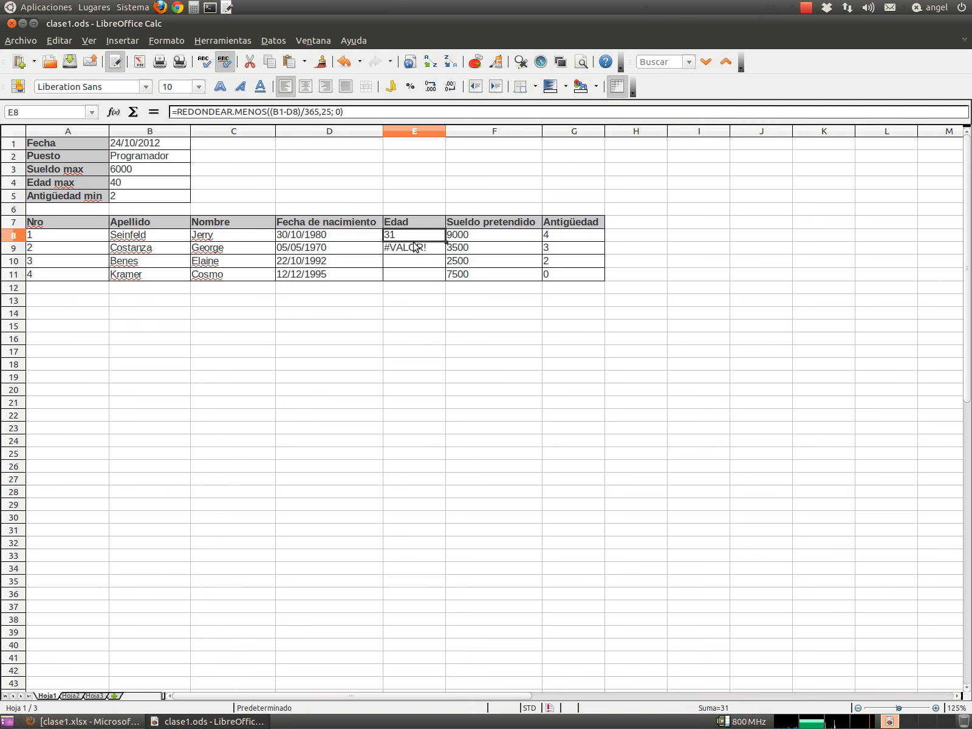
pyautogui.click(412, 246)
pyautogui.click(414, 237)
pyautogui.click(414, 250)
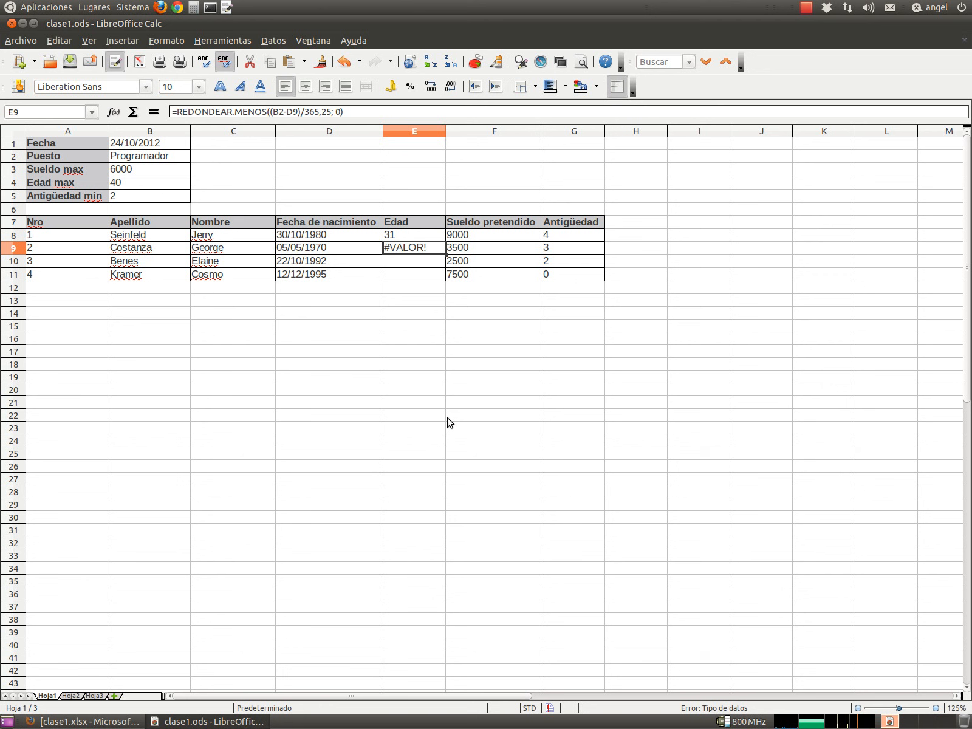
pyautogui.press('Delete')
pyautogui.press('Up')
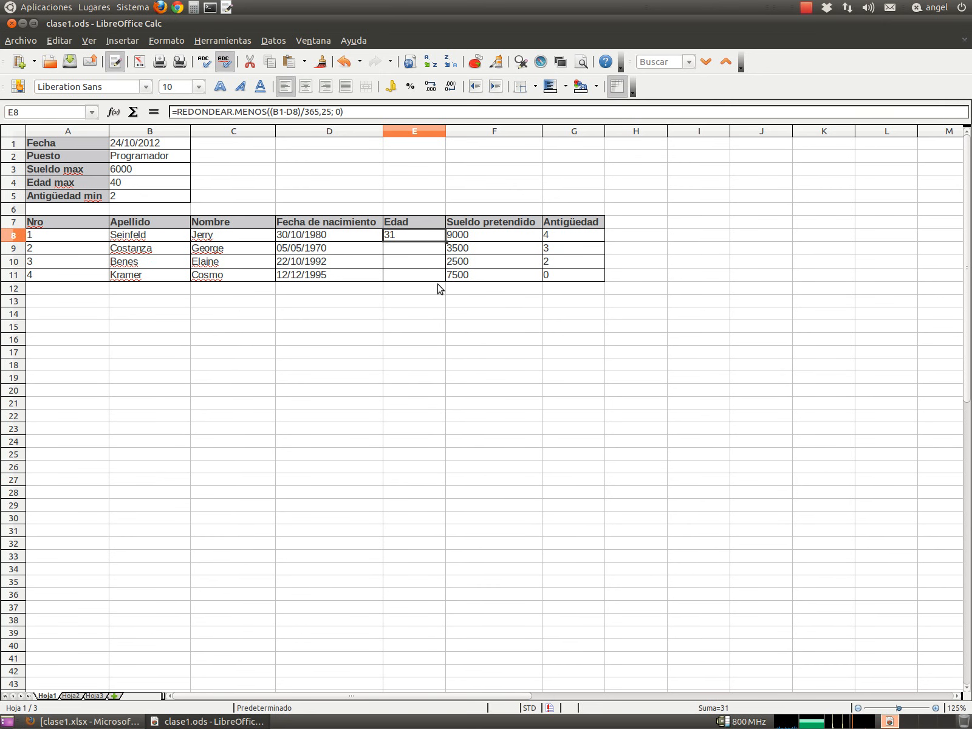
# - Lock the date reference in E8's formula as $B$1, keeping the age at 31
pyautogui.click(295, 109)
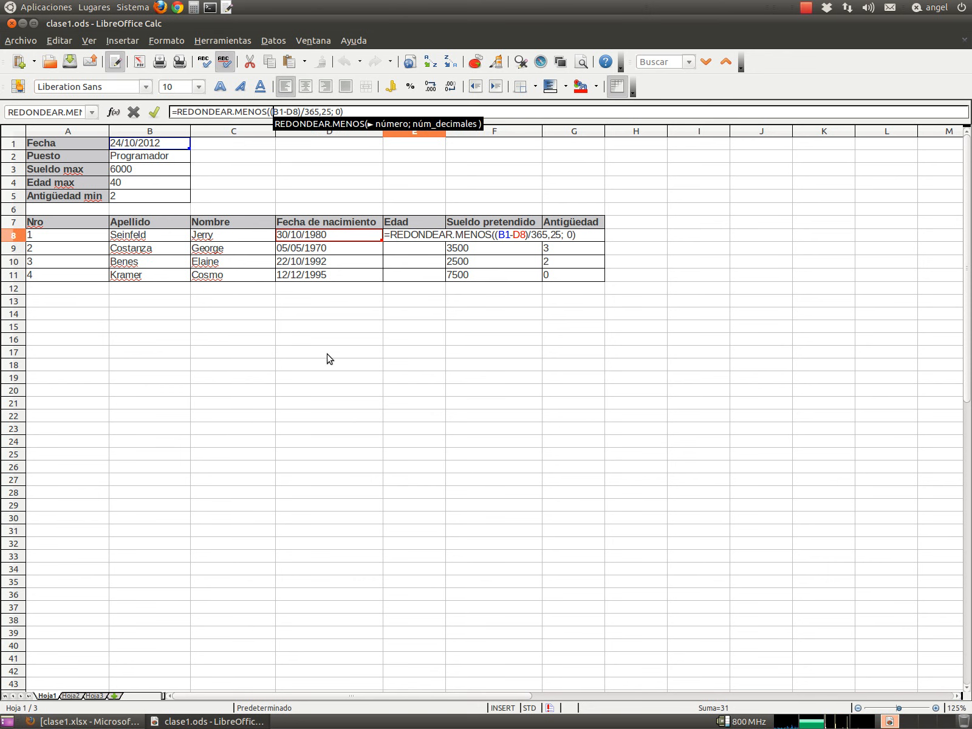
pyautogui.write('$')
pyautogui.press('Right')
pyautogui.write('$')
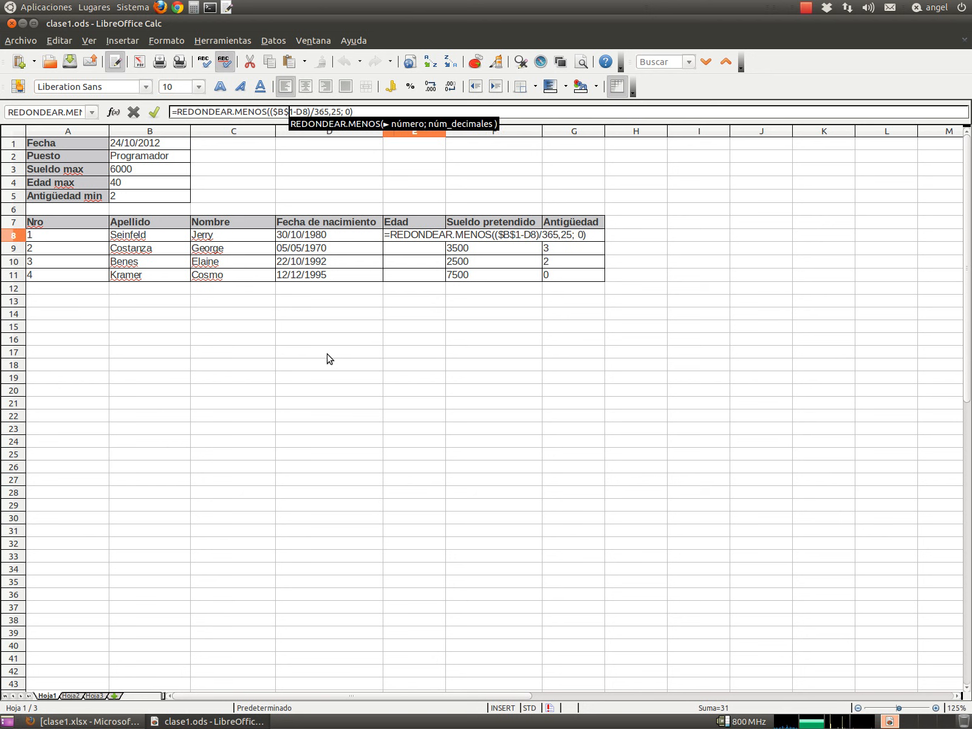
pyautogui.press('Right')
pyautogui.press('Right')
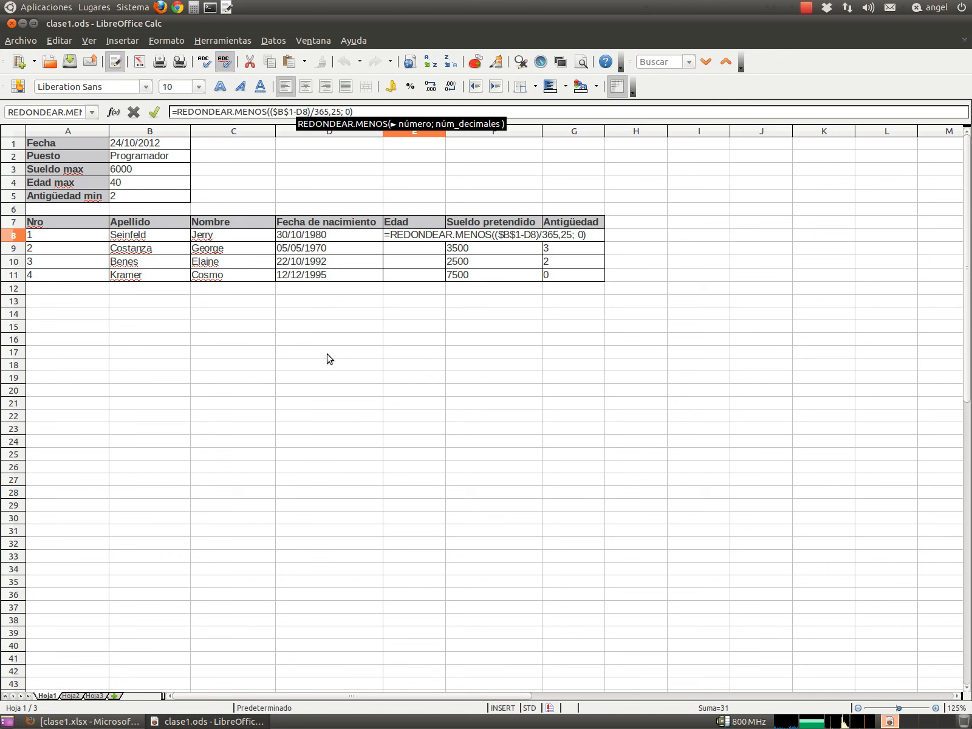
pyautogui.press('Return')
pyautogui.press('Up')
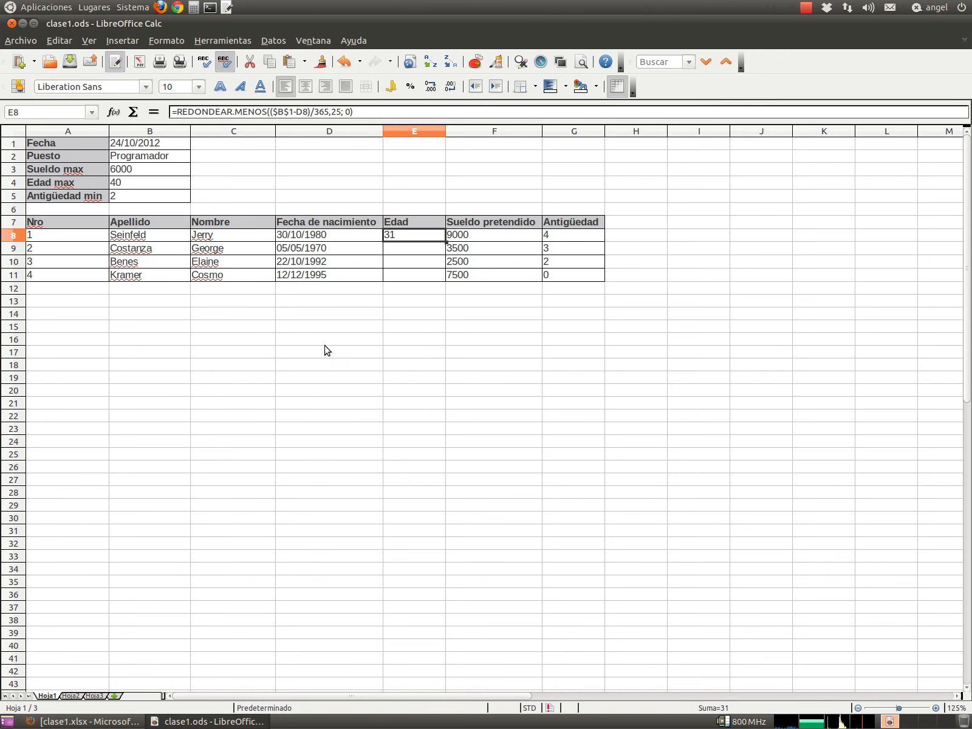
# - Fill the $B$1-anchored age formula from E8 down to E11, giving 42, 20 and 16
pyautogui.moveTo(445, 242); pyautogui.dragTo(441, 277)
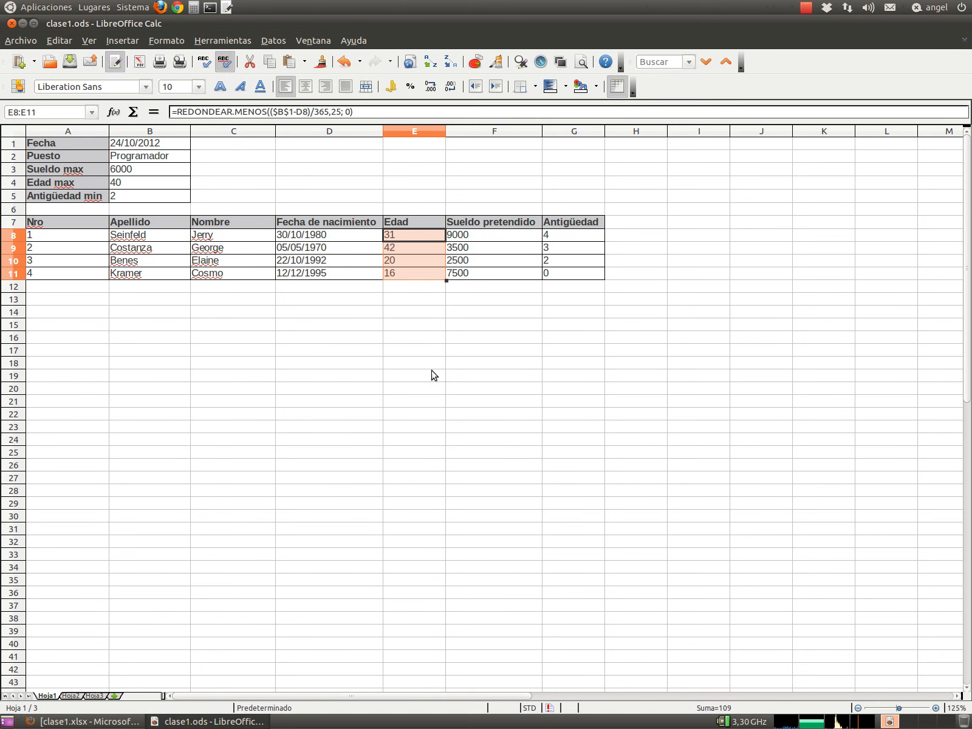
pyautogui.click(401, 249)
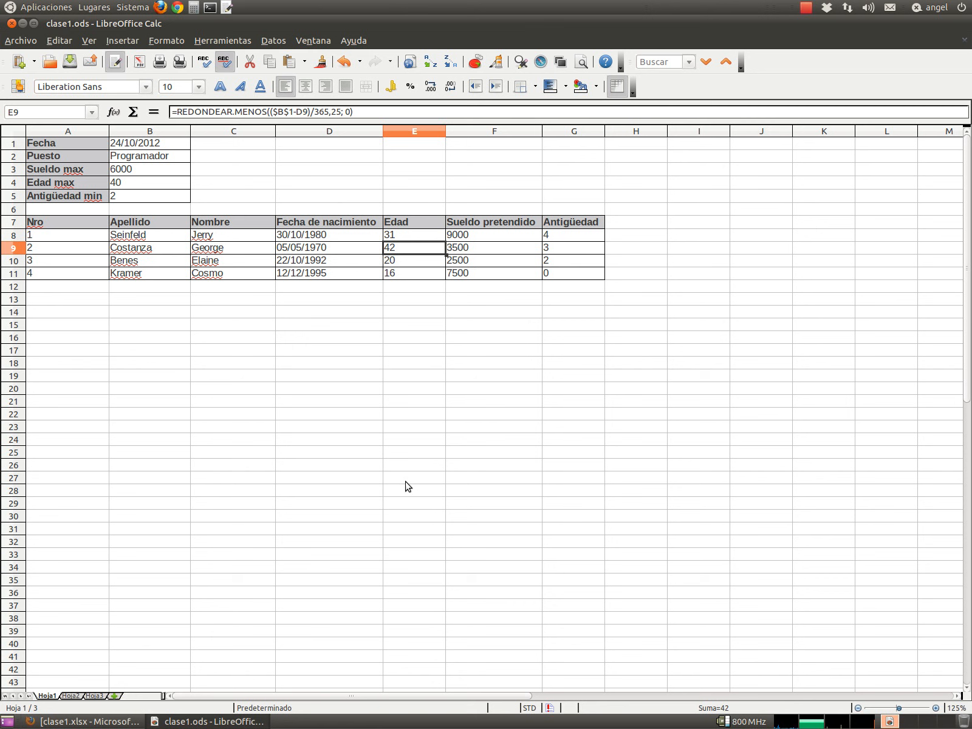
pyautogui.click(647, 224)
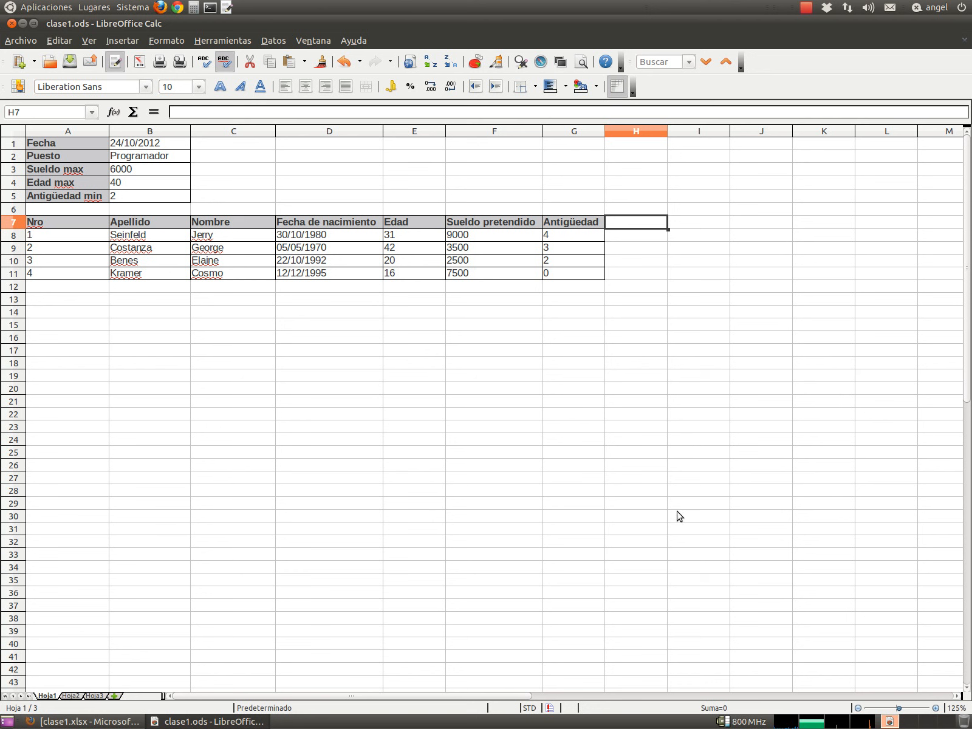
# - Enter the headings Sueldo, Edad and Antigüedad in H7, I7 and J7
pyautogui.write('Sueldo')
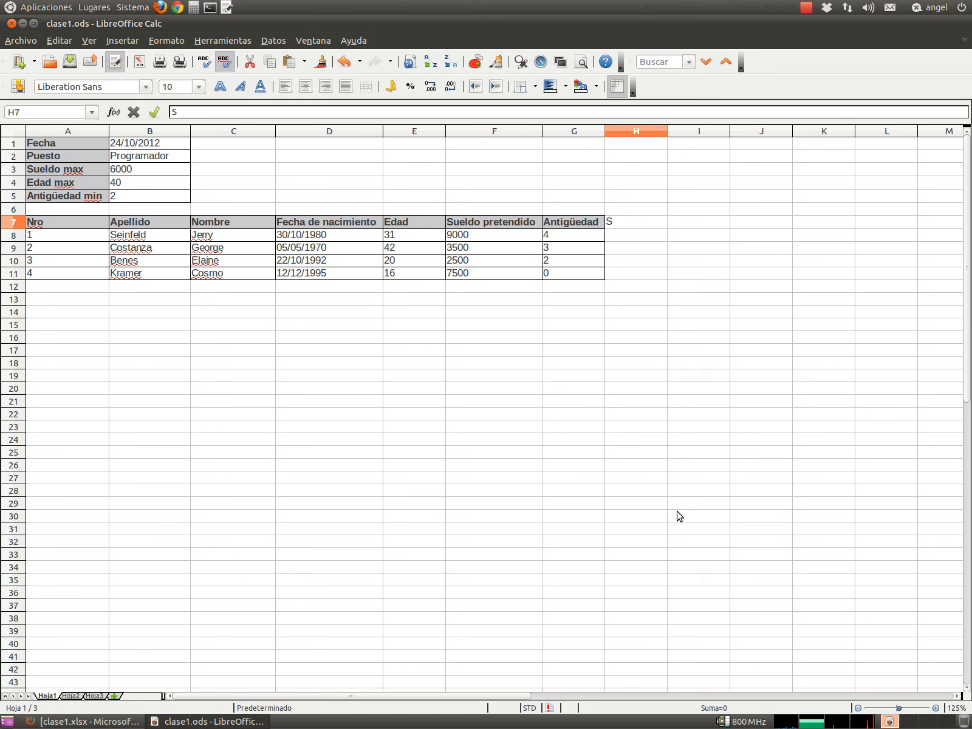
pyautogui.press('Tab')
pyautogui.write('Edad')
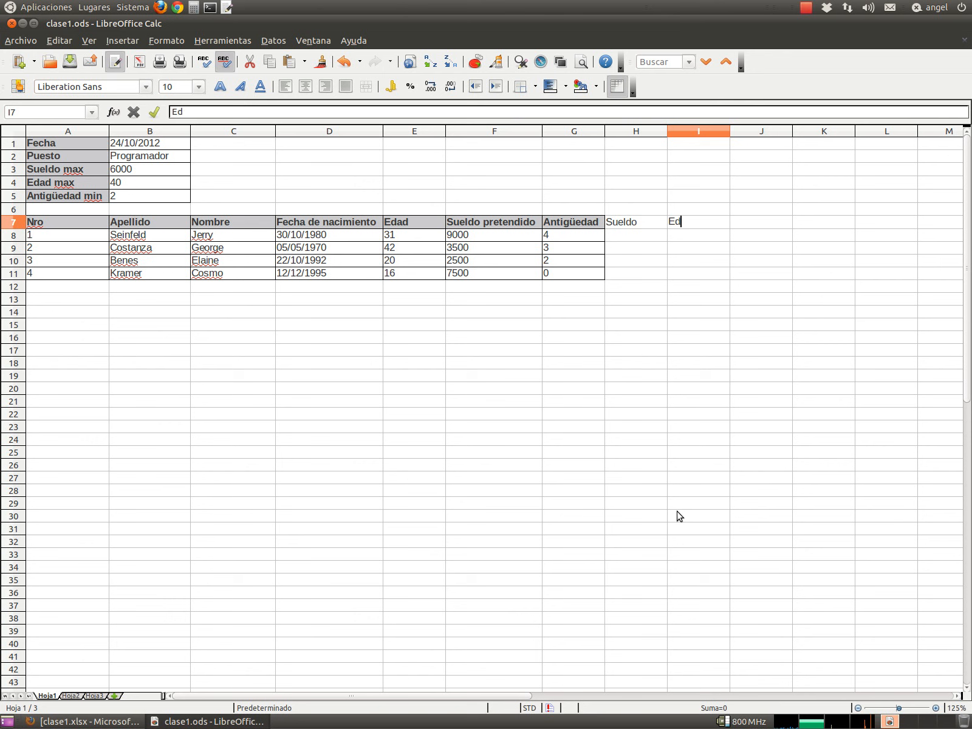
pyautogui.press('Tab')
pyautogui.write('Antig')
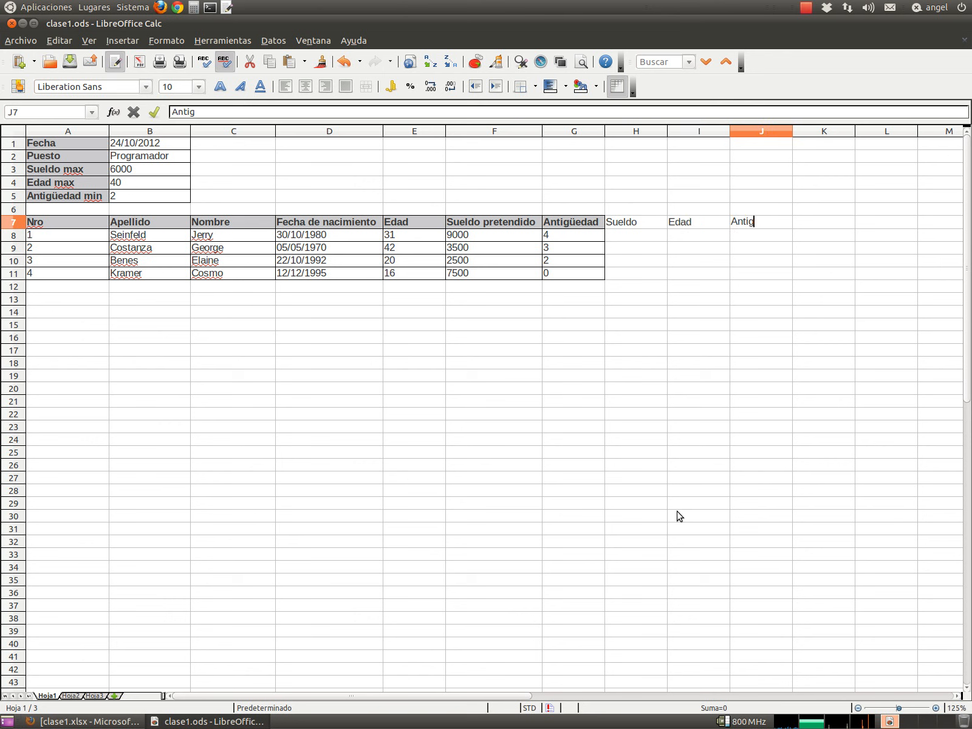
pyautogui.write('üedad')
pyautogui.press('Return')
pyautogui.press('Down')
pyautogui.press('Up')
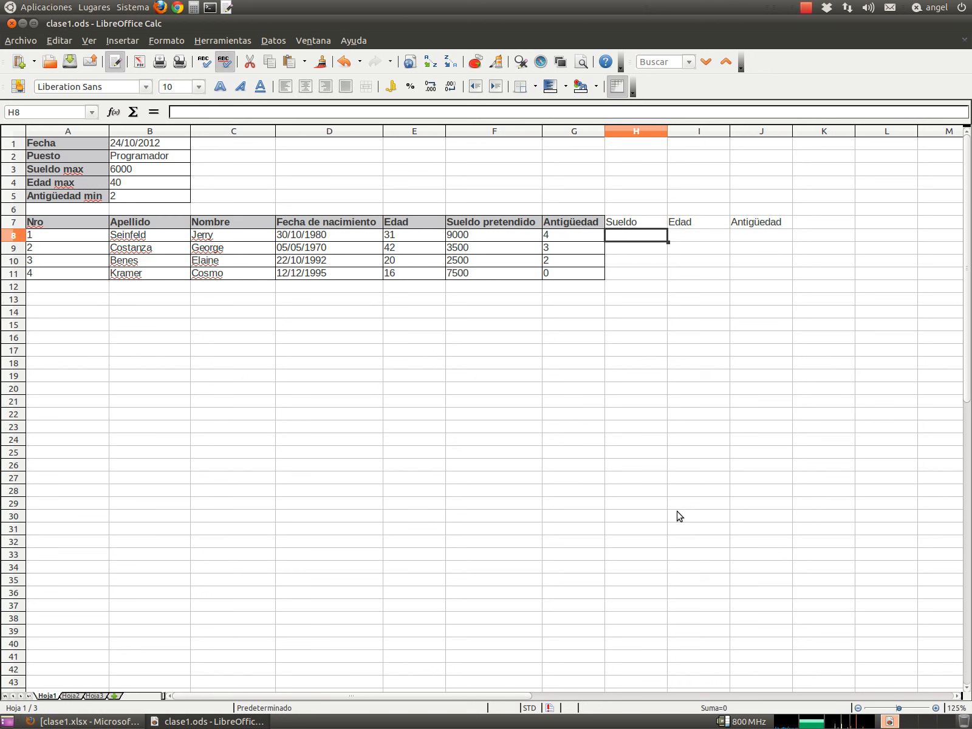
# - Enter =B3-F8 in H8 to get the first candidate's salary margin of -3000
pyautogui.write('=')
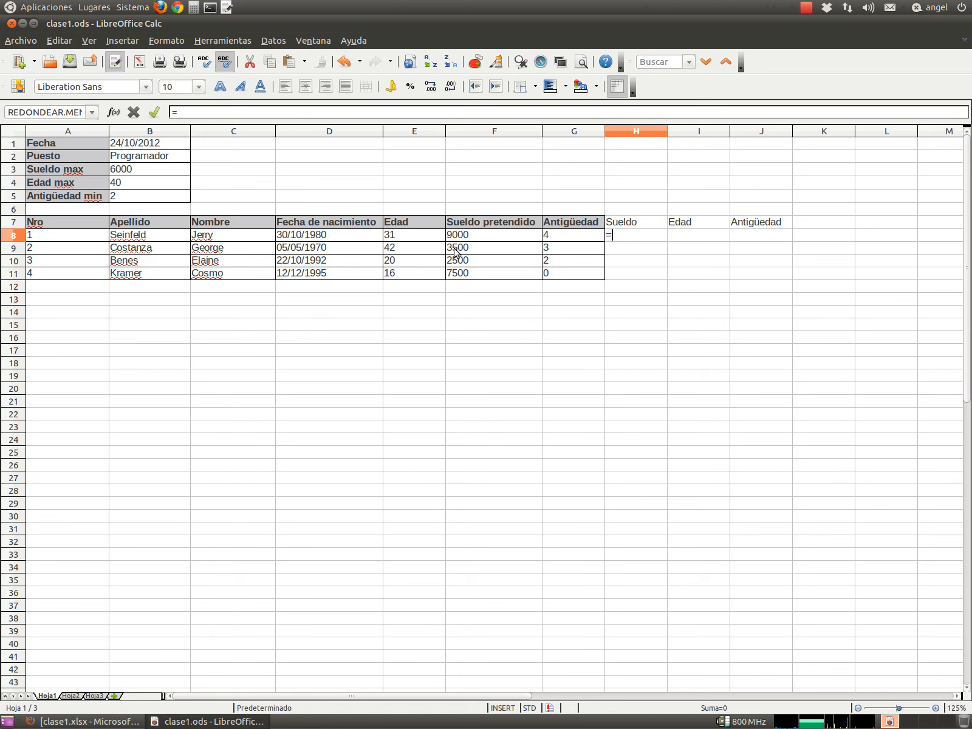
pyautogui.click(135, 174)
pyautogui.write('-')
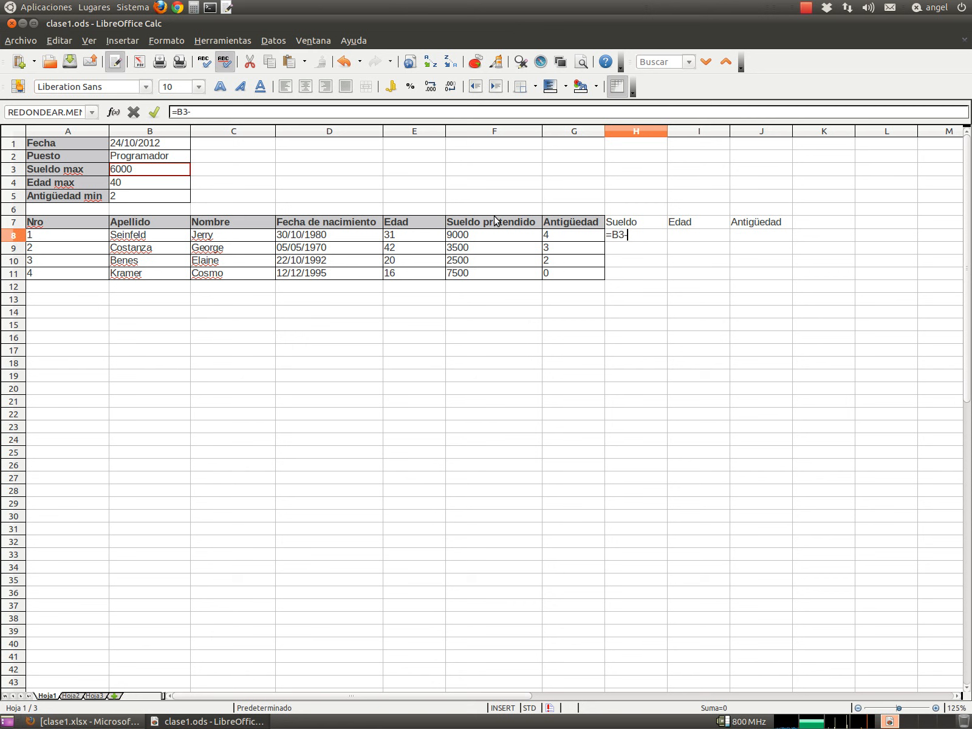
pyautogui.click(468, 235)
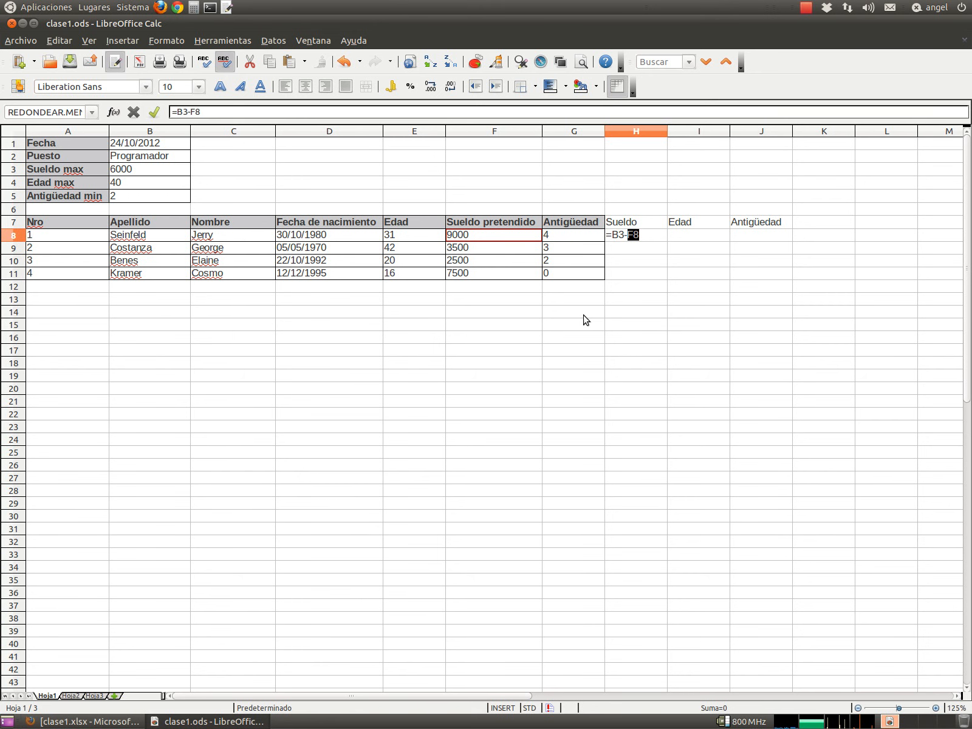
pyautogui.press('Return')
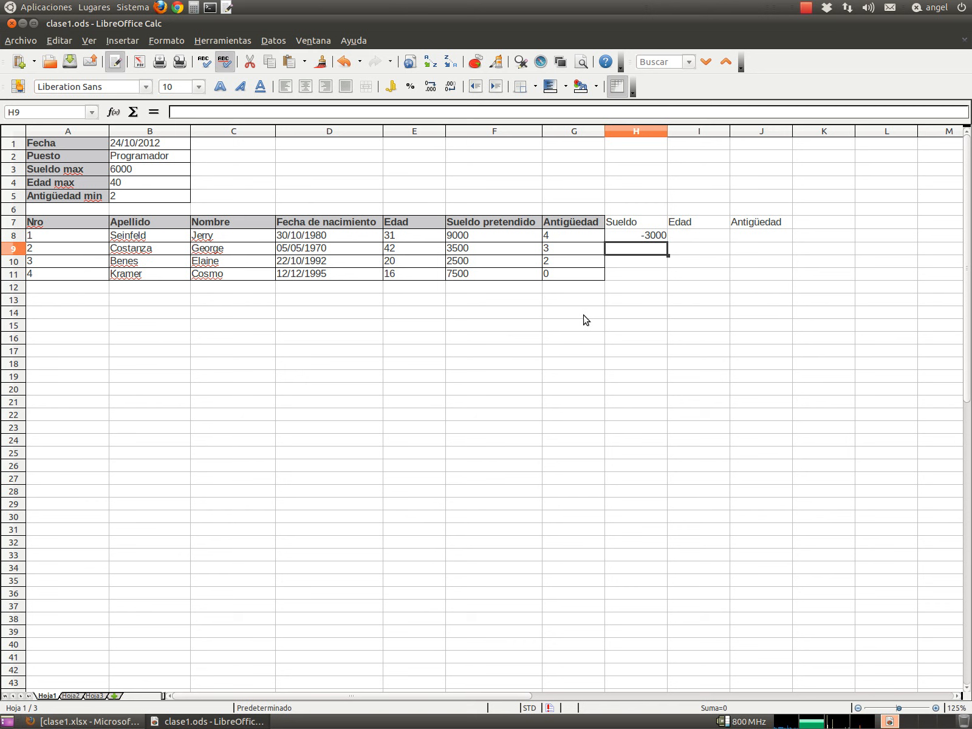
pyautogui.press('Up')
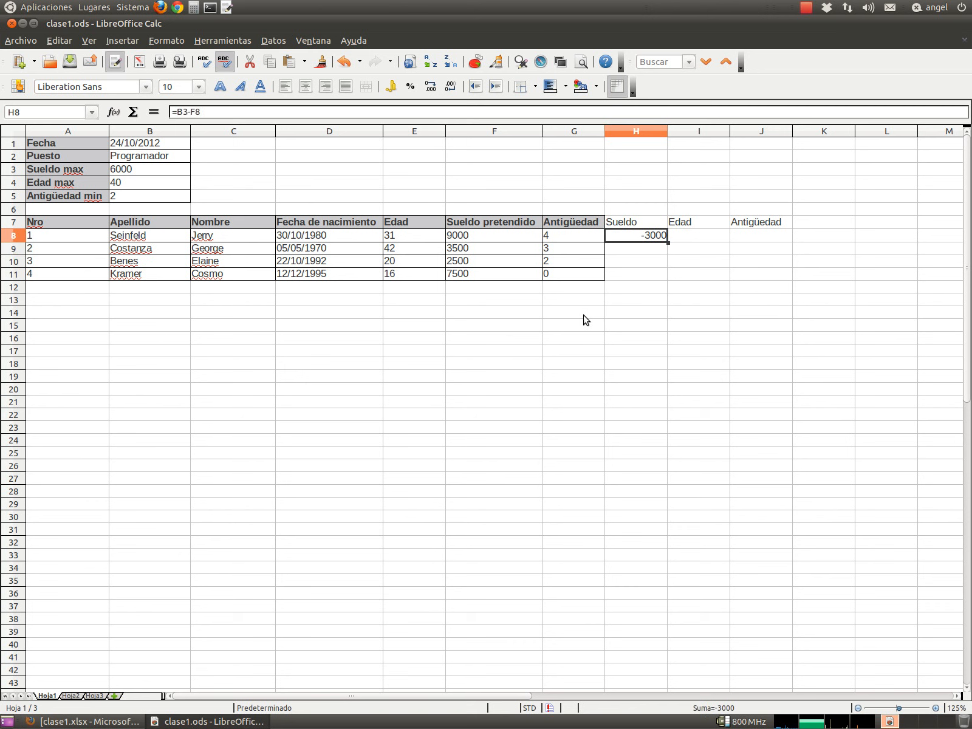
pyautogui.press('Right')
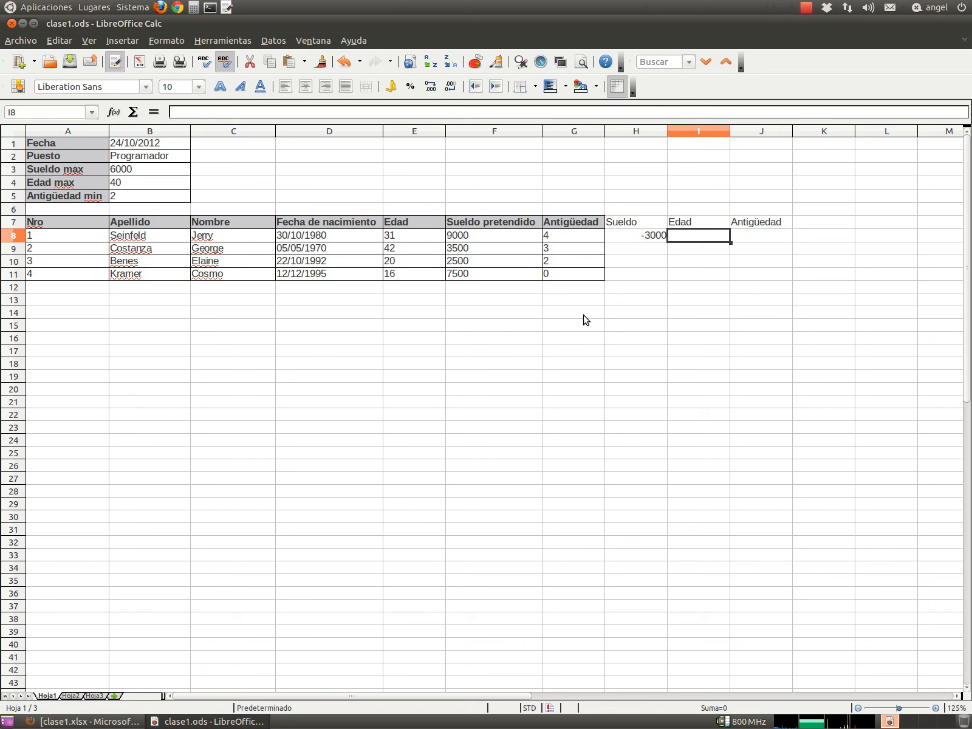
# - Enter =B4-E8 in I8, giving the first candidate's age margin of 9
pyautogui.write('=')
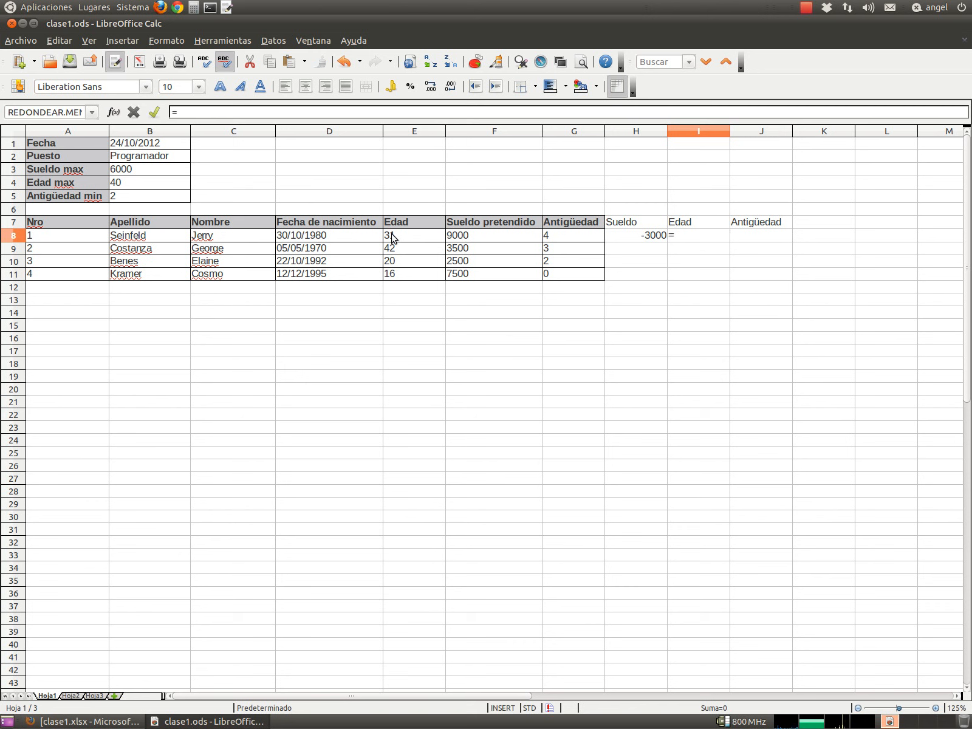
pyautogui.click(121, 183)
pyautogui.write('-')
pyautogui.click(401, 239)
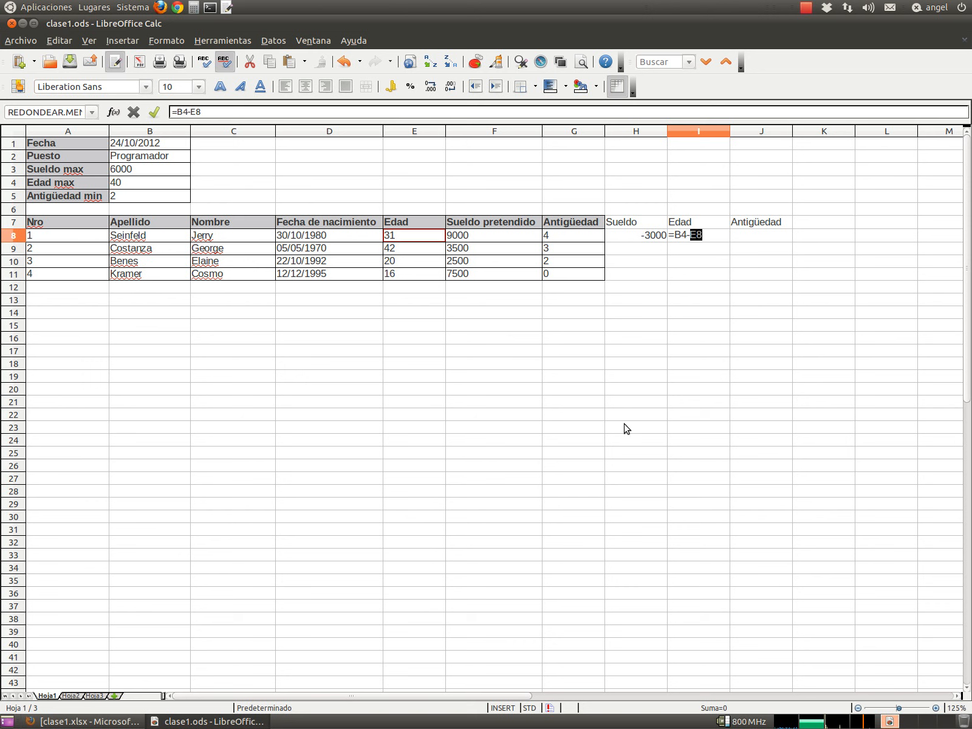
pyautogui.press('Return')
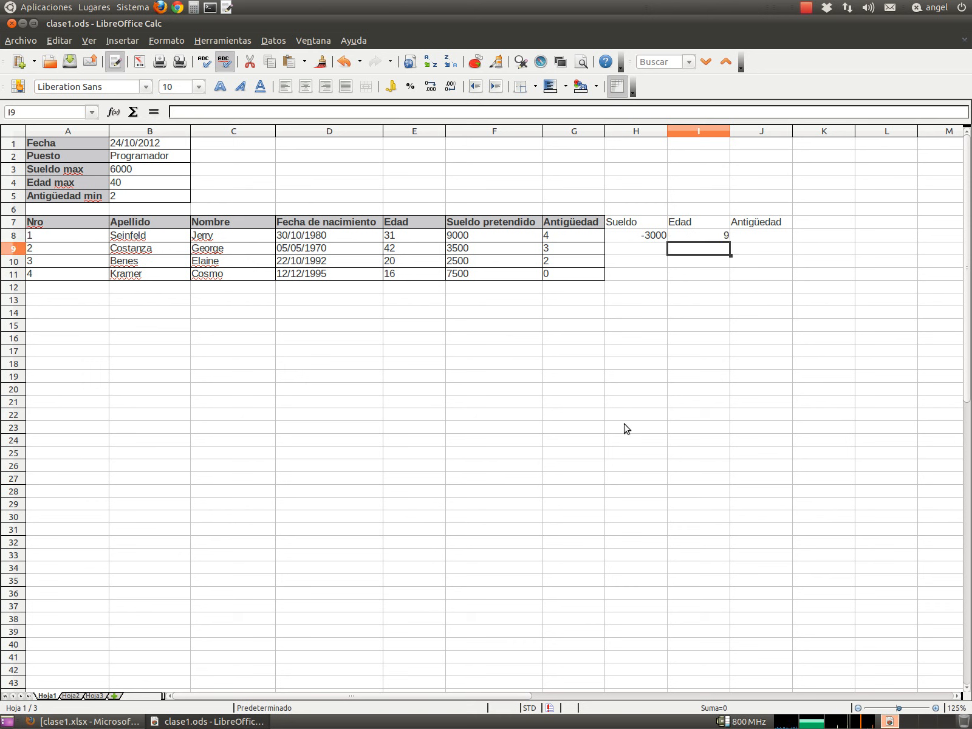
pyautogui.press('Up')
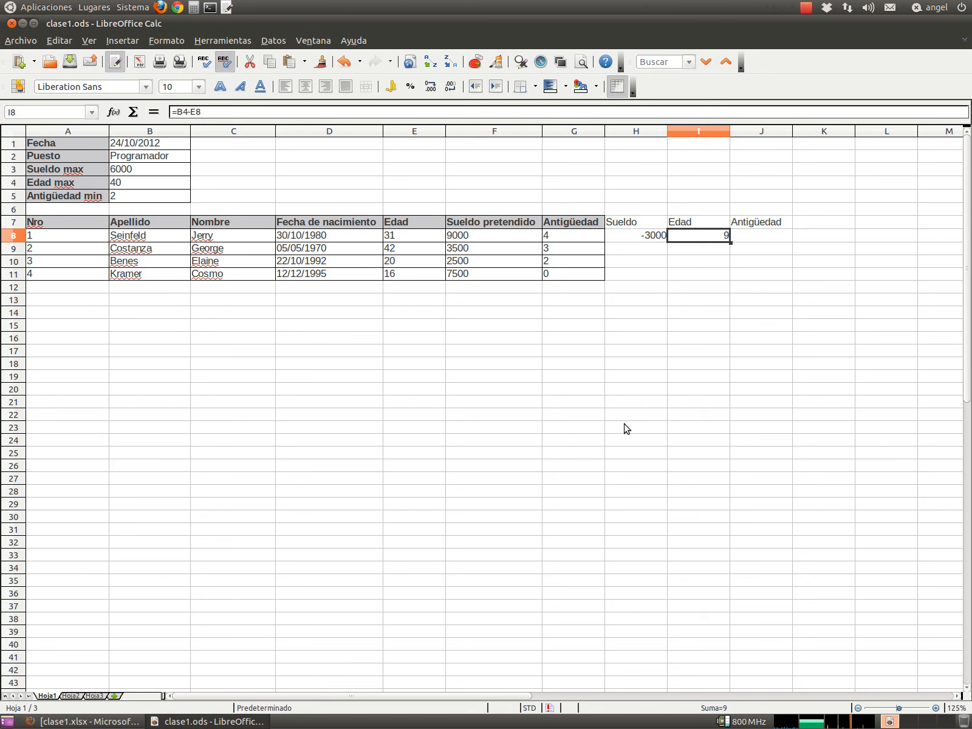
pyautogui.press('Left')
pyautogui.press('Right')
pyautogui.press('Right')
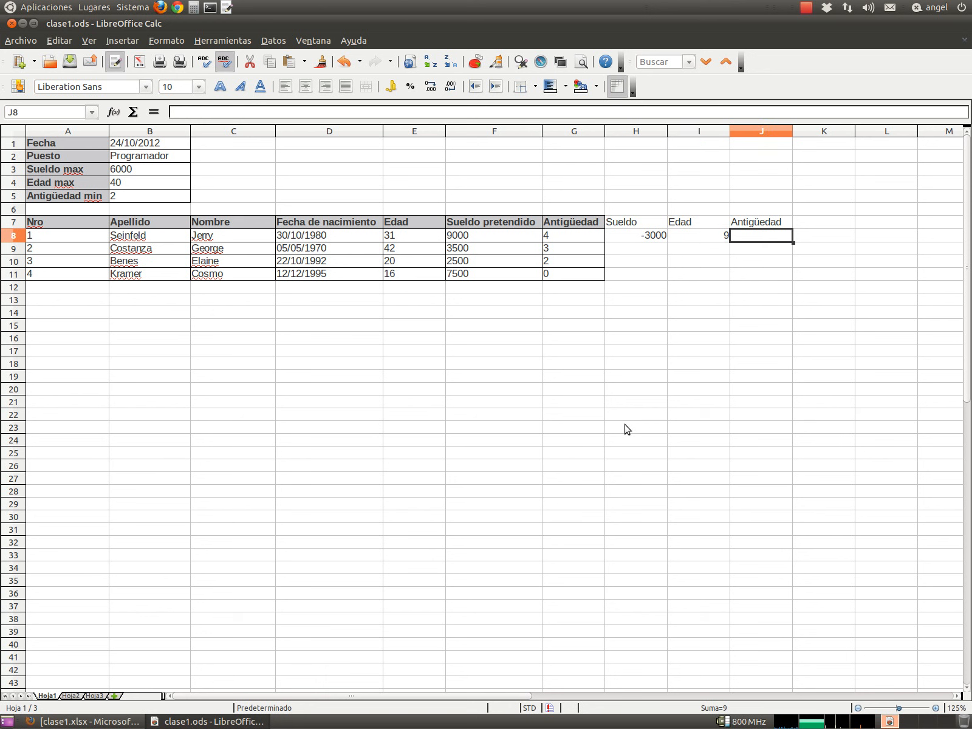
# - Enter =B5-G8 in J8, giving a seniority margin of -2
pyautogui.write('=')
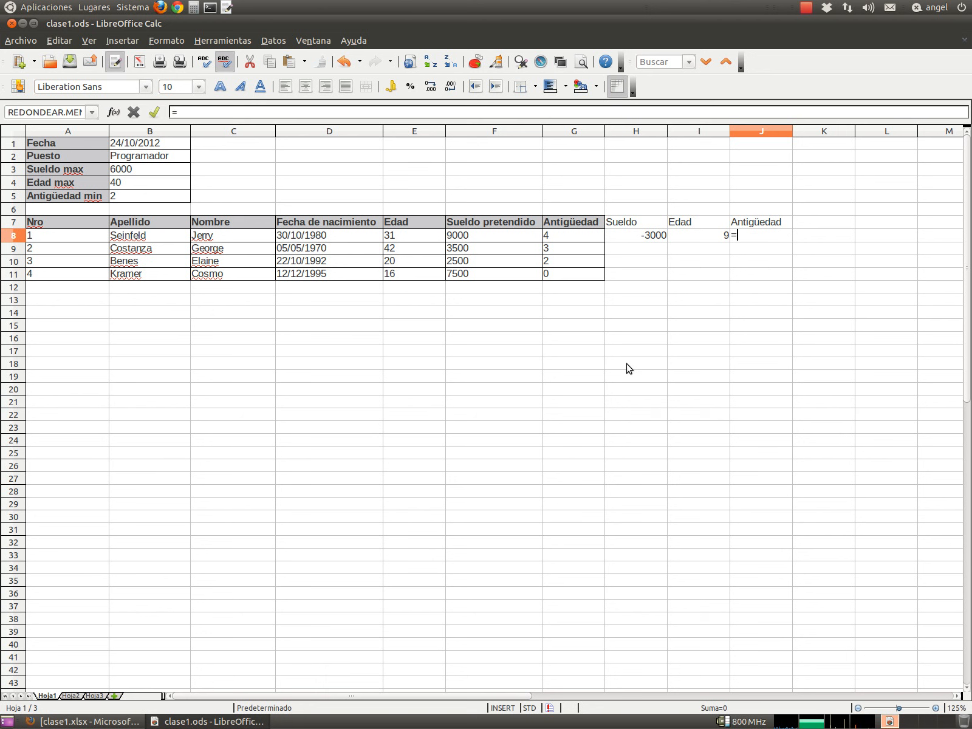
pyautogui.click(129, 195)
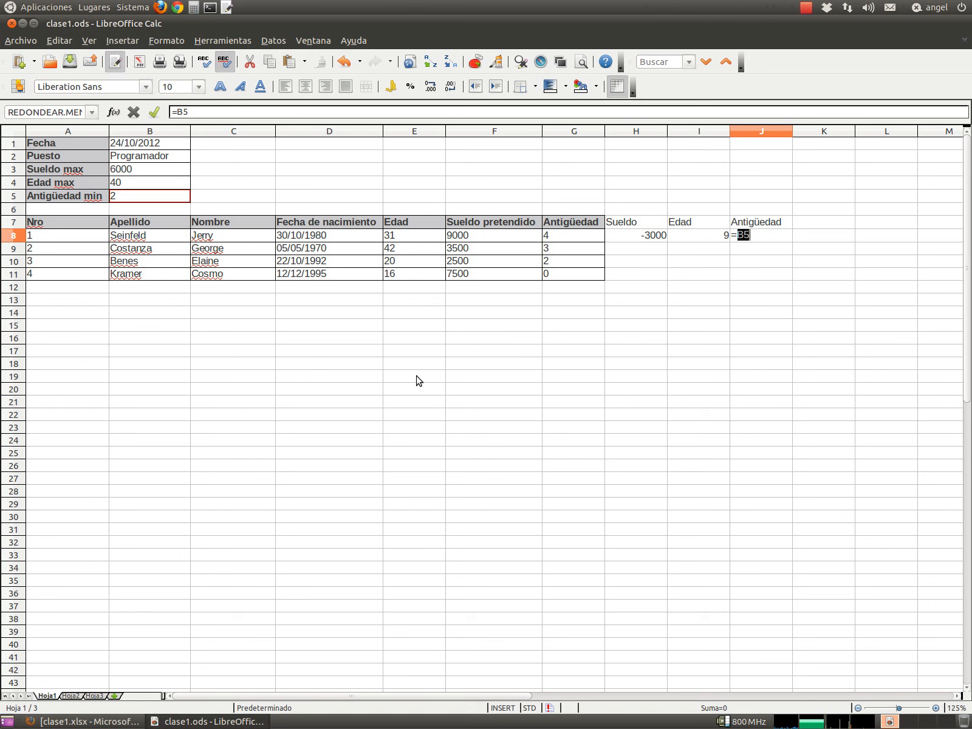
pyautogui.write('-')
pyautogui.click(553, 241)
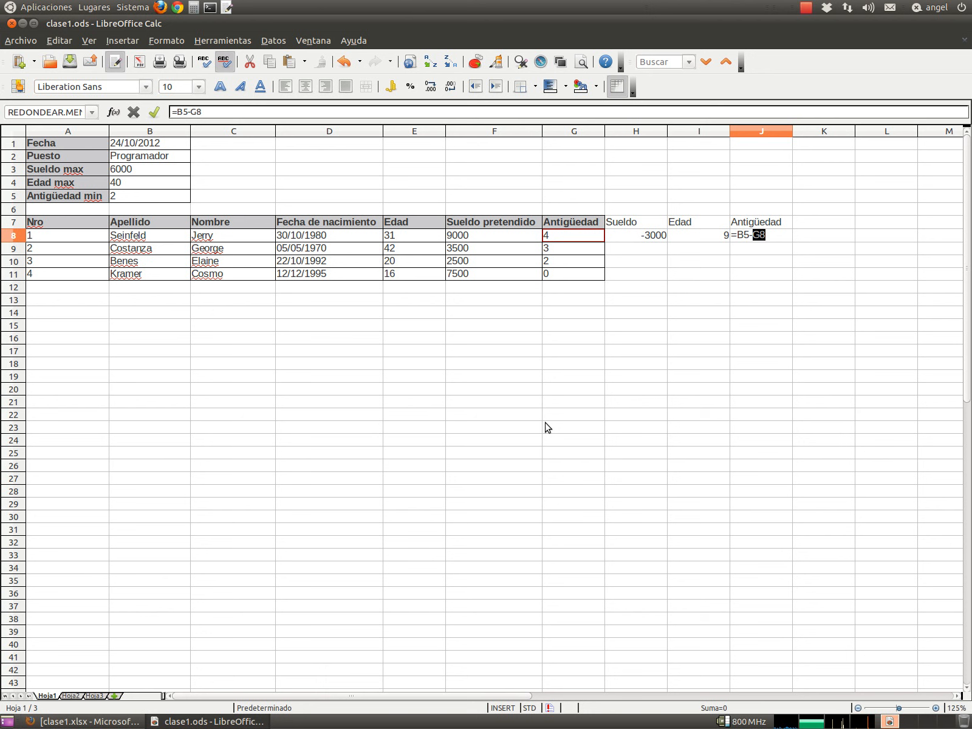
pyautogui.press('Return')
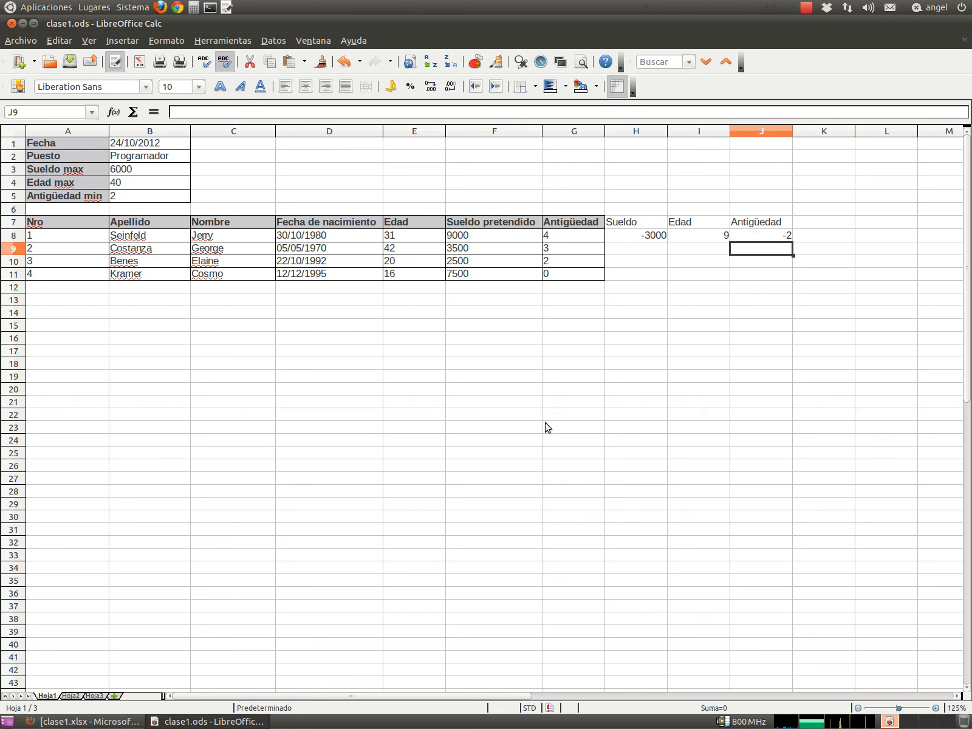
pyautogui.press('Up')
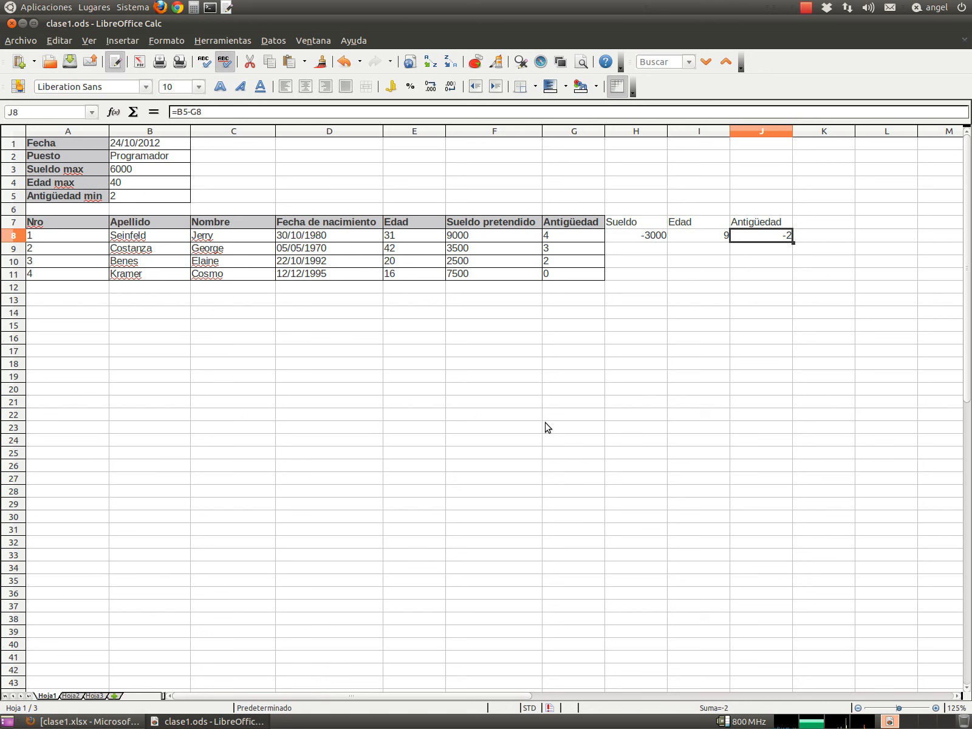
# - Review the Sueldo and Edad formulas in H8 and I8
pyautogui.press('Left')
pyautogui.press('Left')
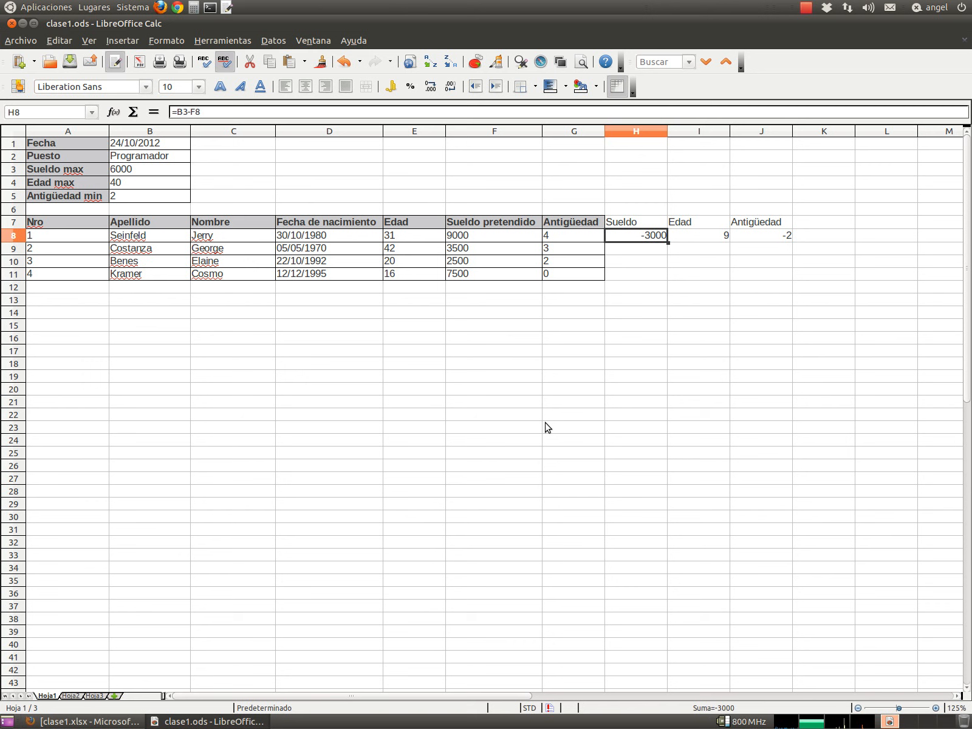
pyautogui.press('Right')
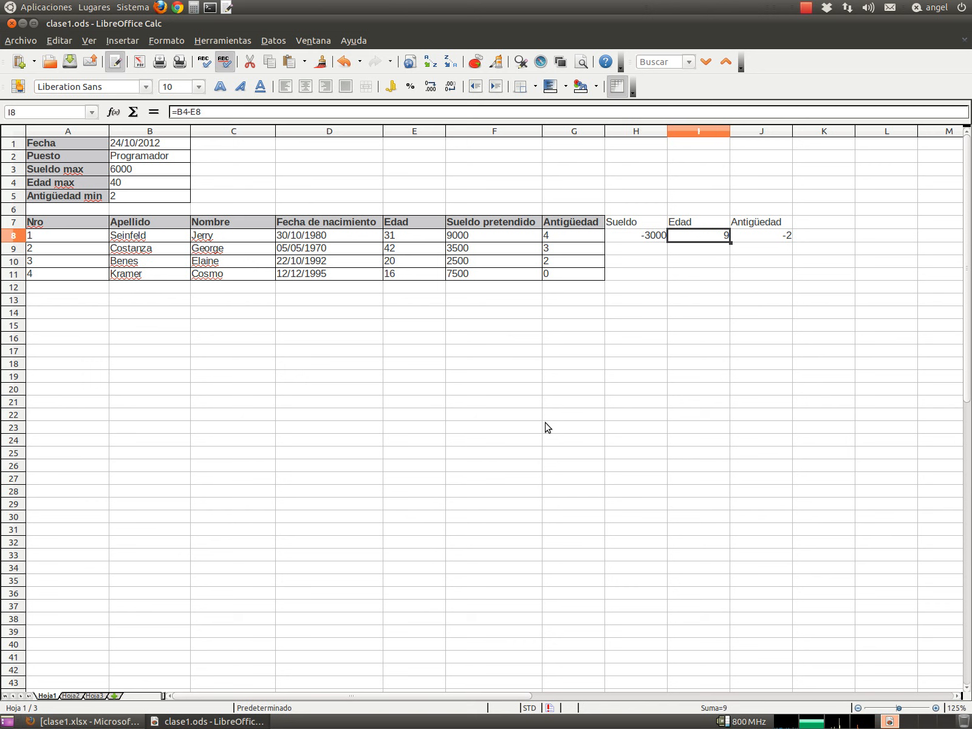
pyautogui.press('Left')
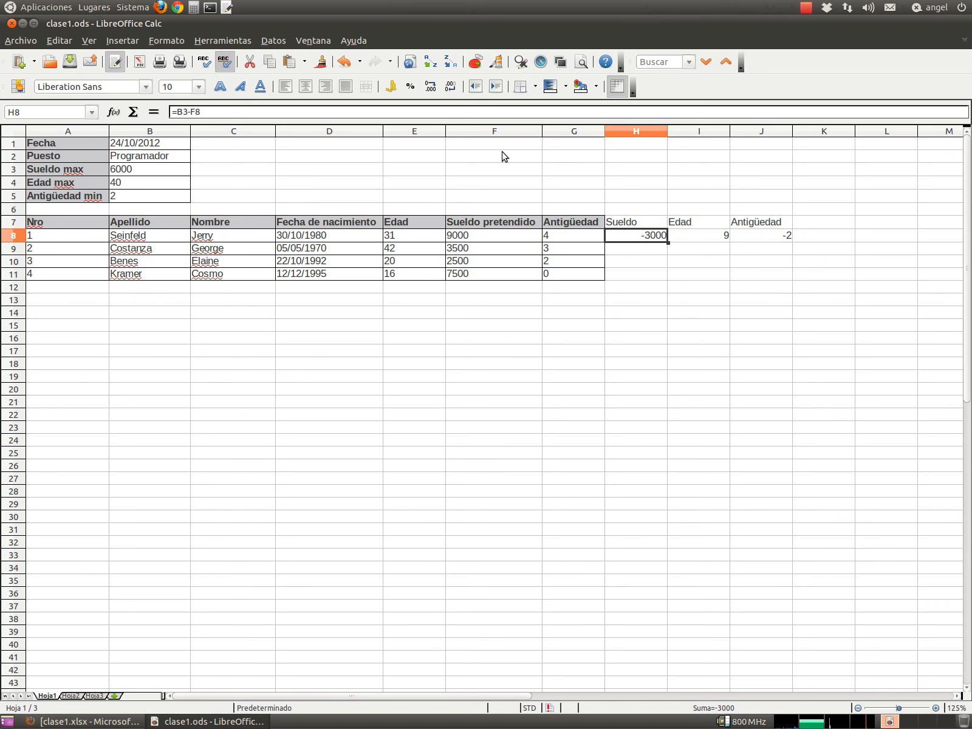
# - Cancel the early conditional-formatting dialog and select the Sueldo values H8:H11 instead
pyautogui.click(169, 40)
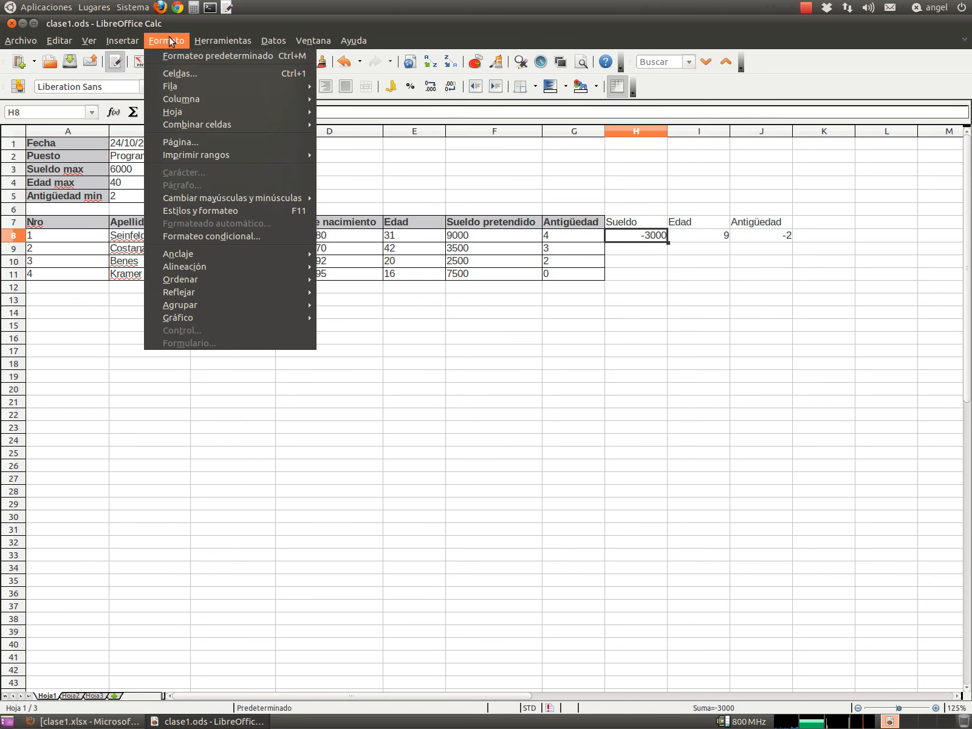
pyautogui.click(201, 237)
pyautogui.moveTo(433, 310); pyautogui.dragTo(422, 353)
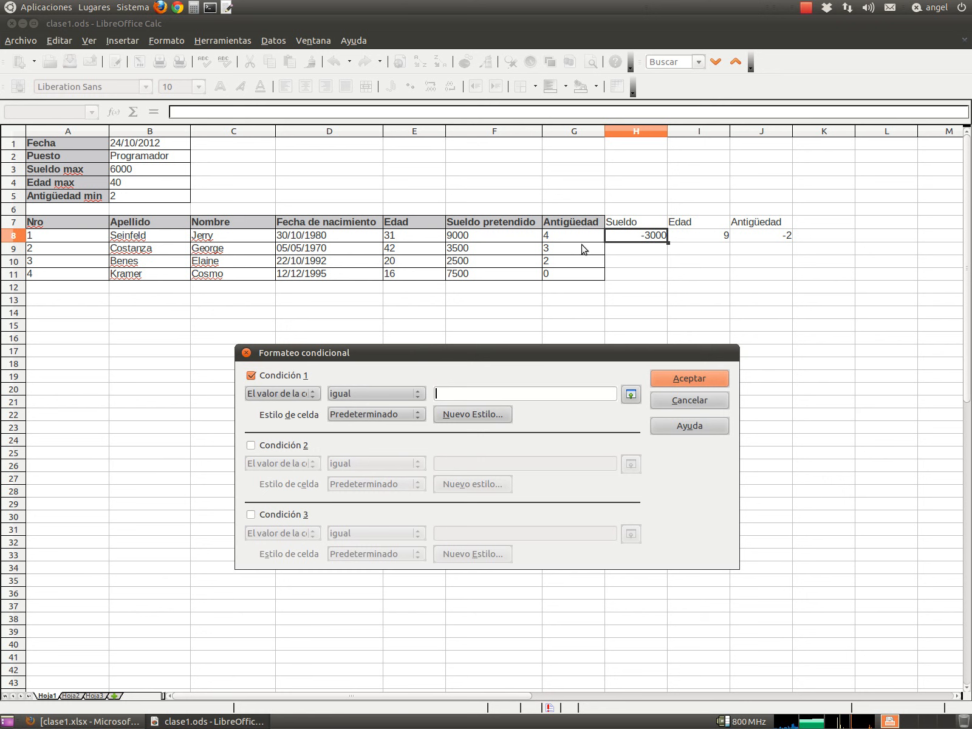
pyautogui.click(661, 402)
pyautogui.moveTo(640, 240); pyautogui.dragTo(642, 275)
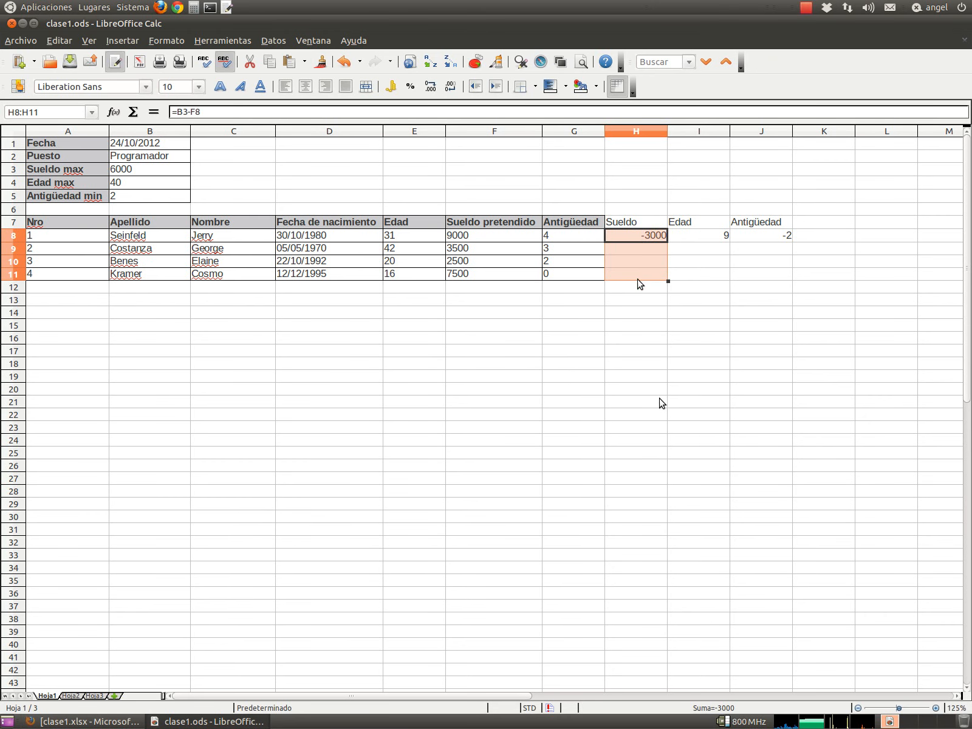
pyautogui.click(175, 42)
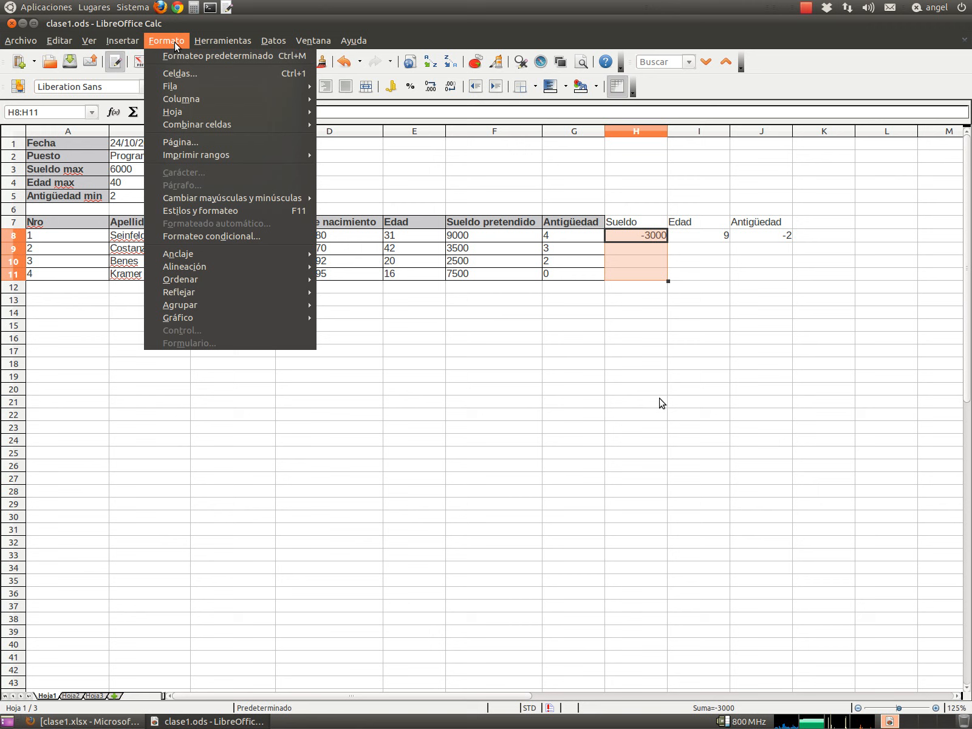
# - Add a conditional format to H8:H11 with the condition cell value less than 0
pyautogui.click(211, 236)
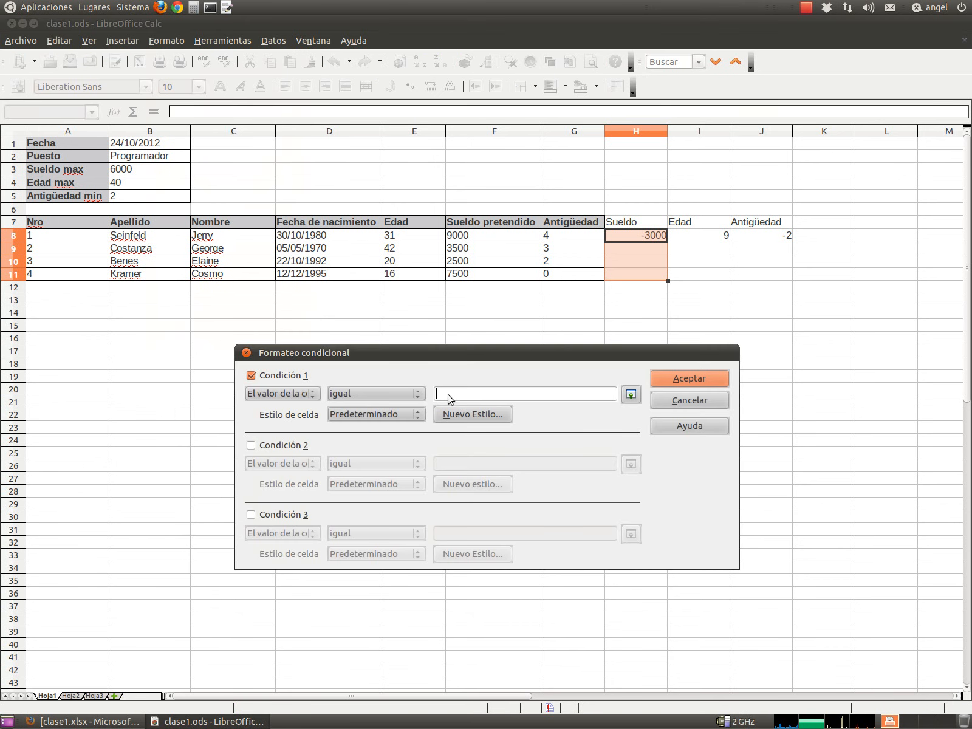
pyautogui.click(448, 398)
pyautogui.click(282, 396)
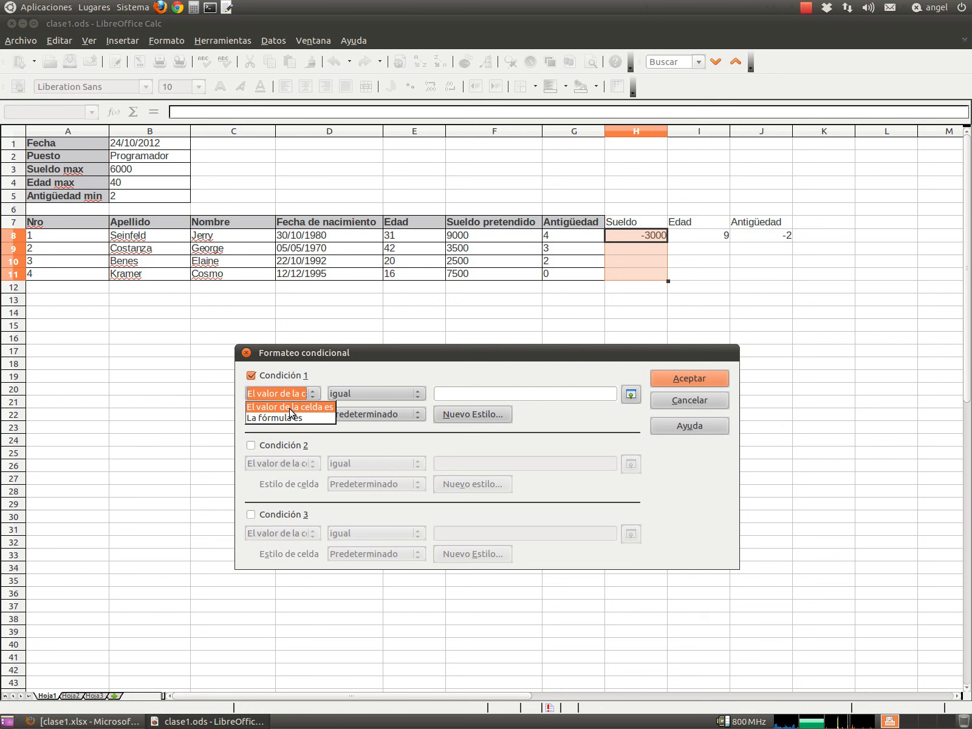
pyautogui.click(290, 408)
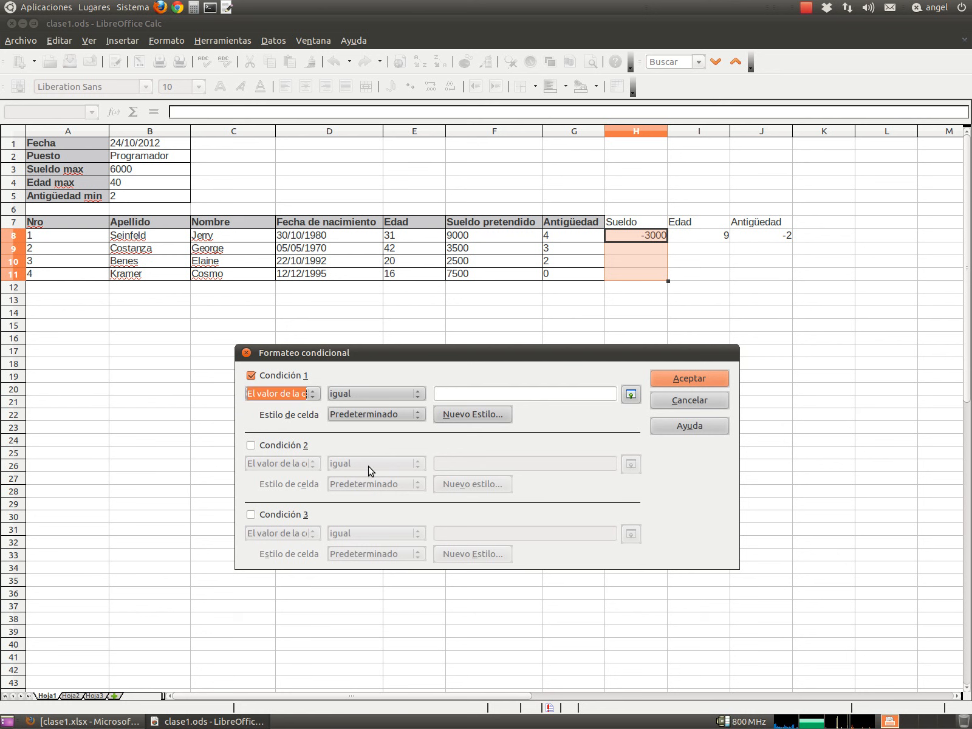
pyautogui.click(372, 396)
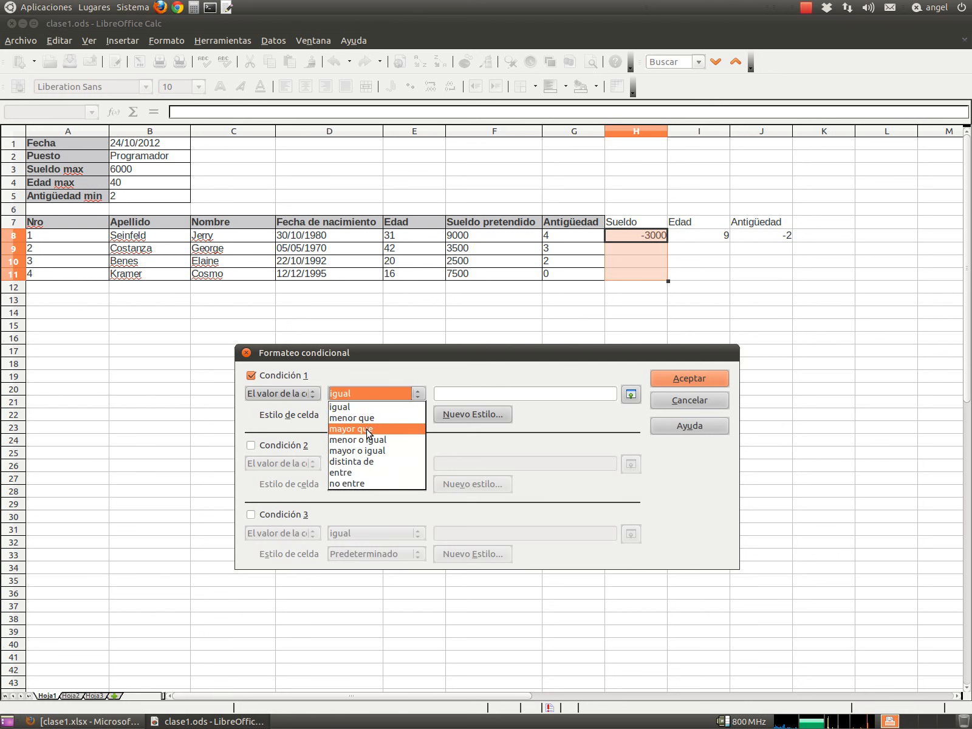
pyautogui.click(364, 450)
pyautogui.click(454, 396)
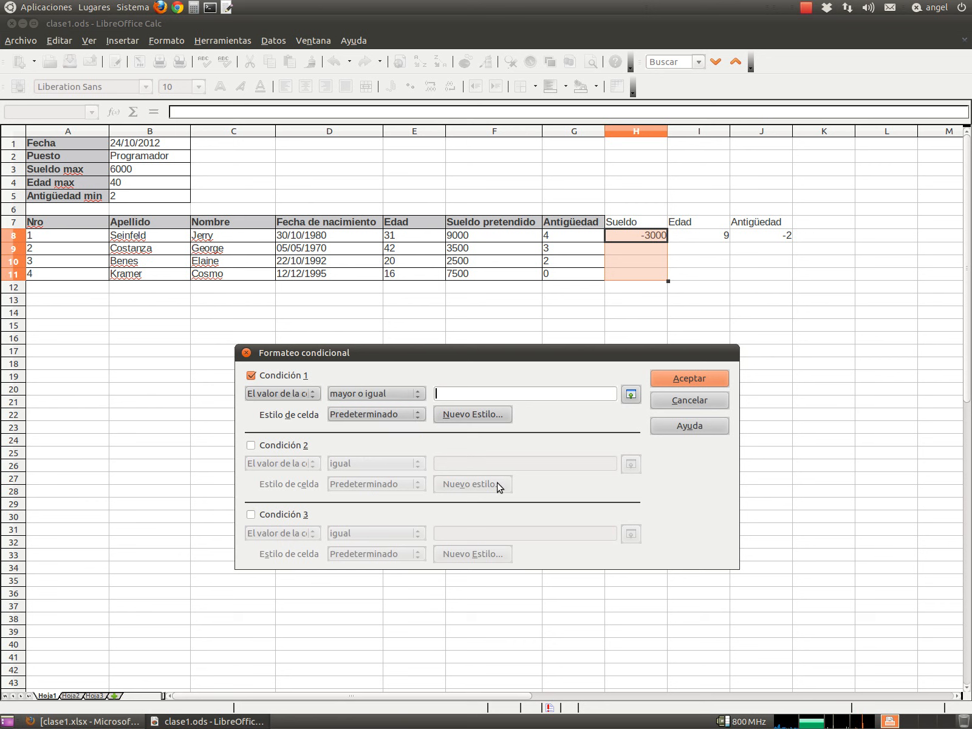
pyautogui.click(373, 394)
pyautogui.click(378, 418)
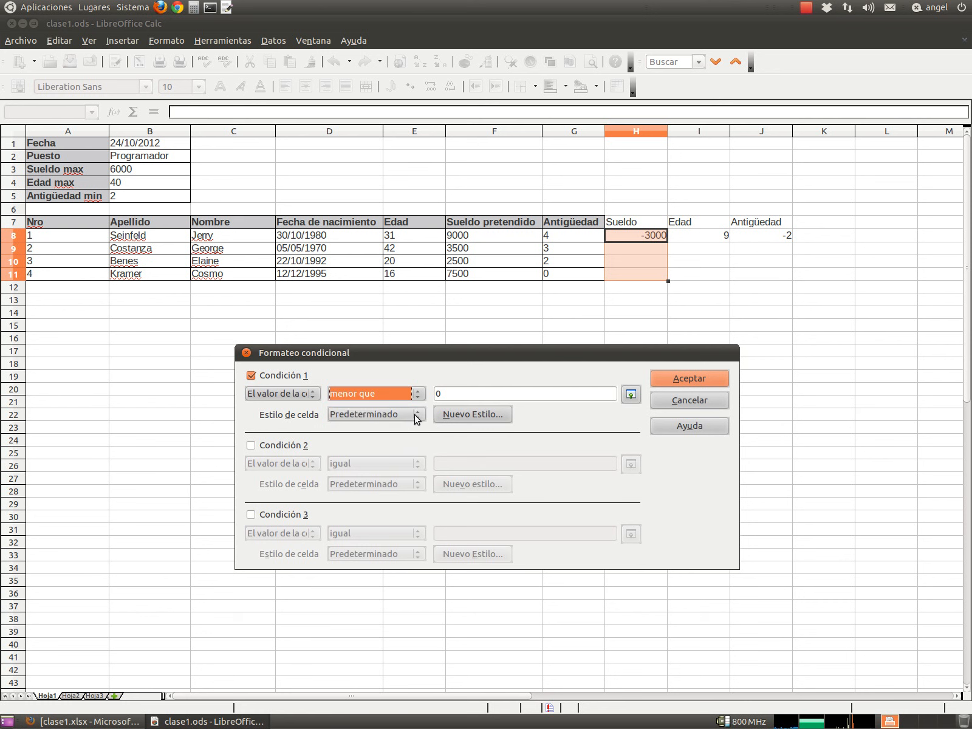
pyautogui.click(455, 419)
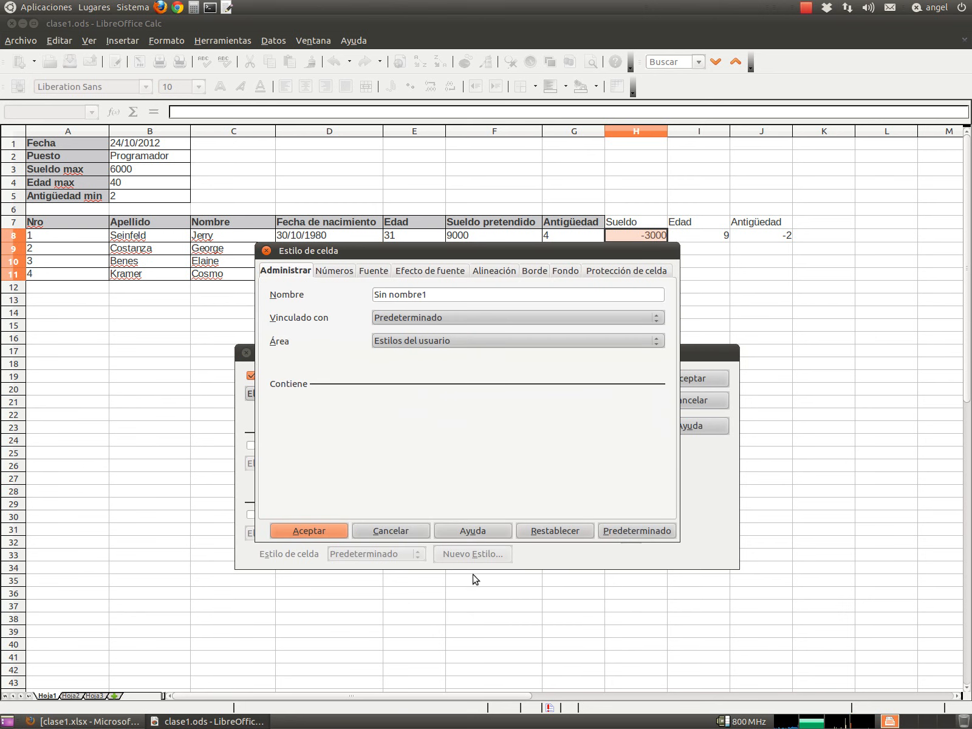
# - Create a cell style named Error with a light orange (Naranja 4) background
pyautogui.moveTo(449, 299); pyautogui.dragTo(339, 296)
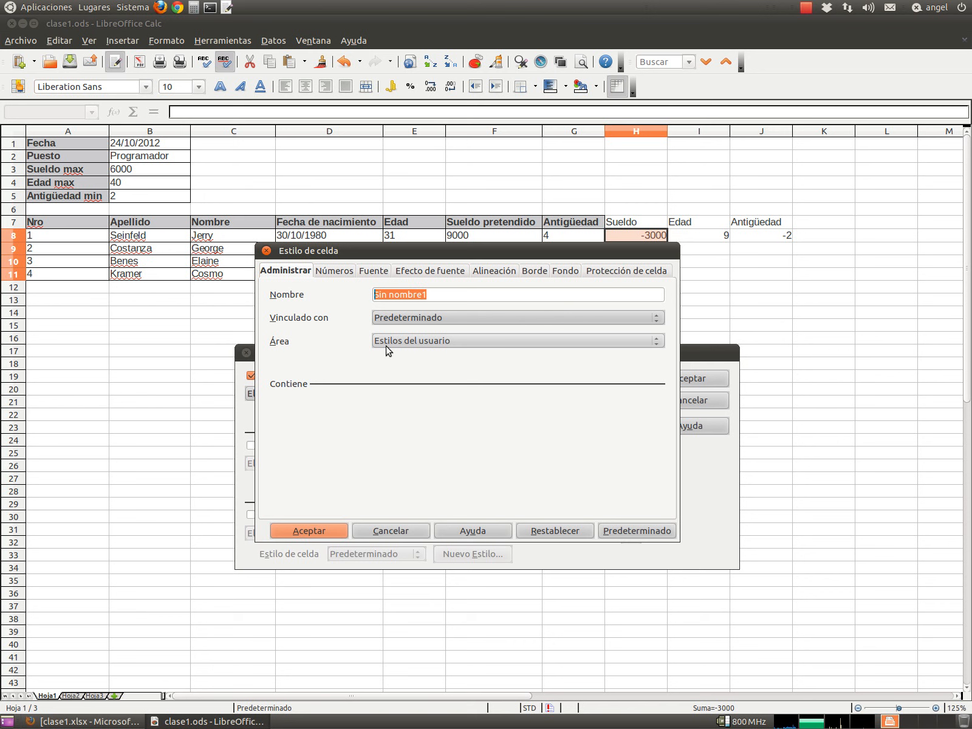
pyautogui.write('Error')
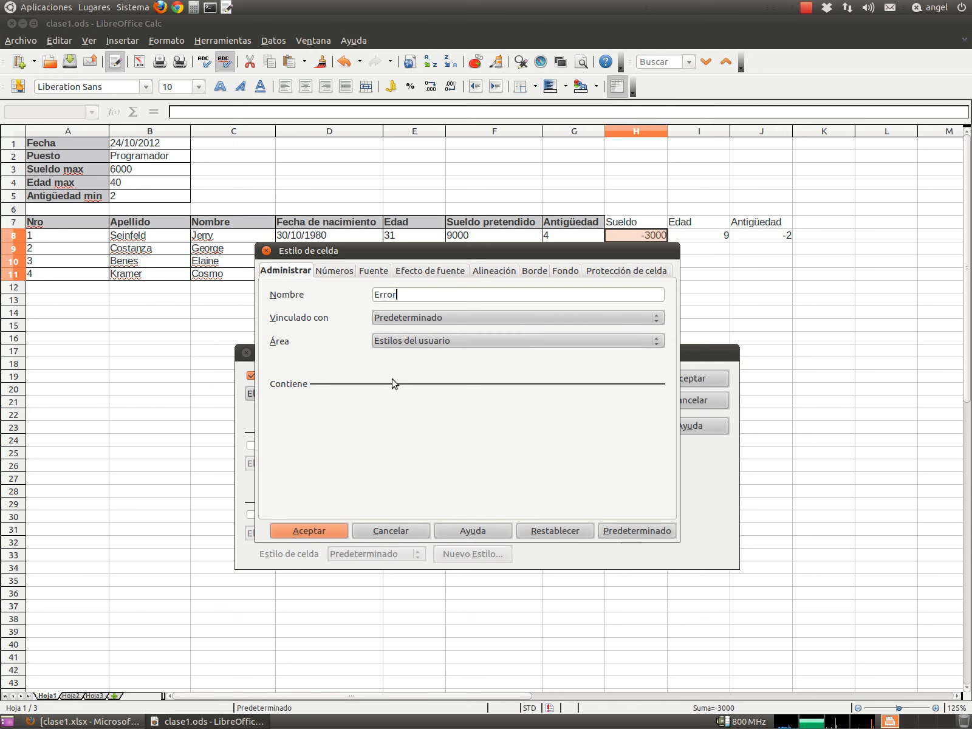
pyautogui.click(565, 271)
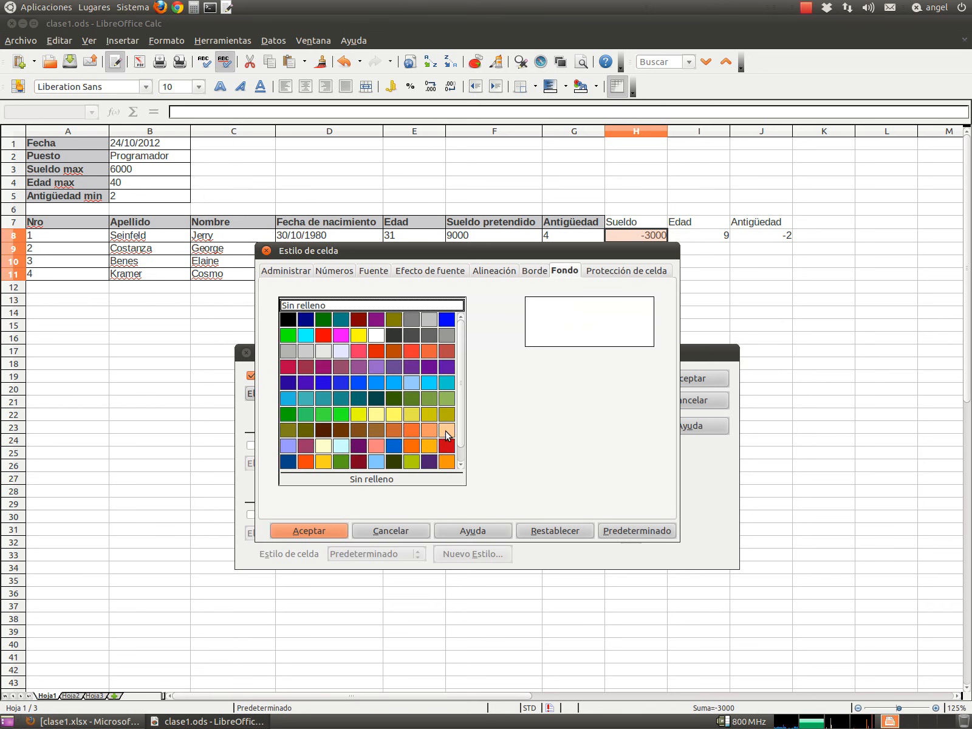
pyautogui.click(446, 430)
pyautogui.click(308, 530)
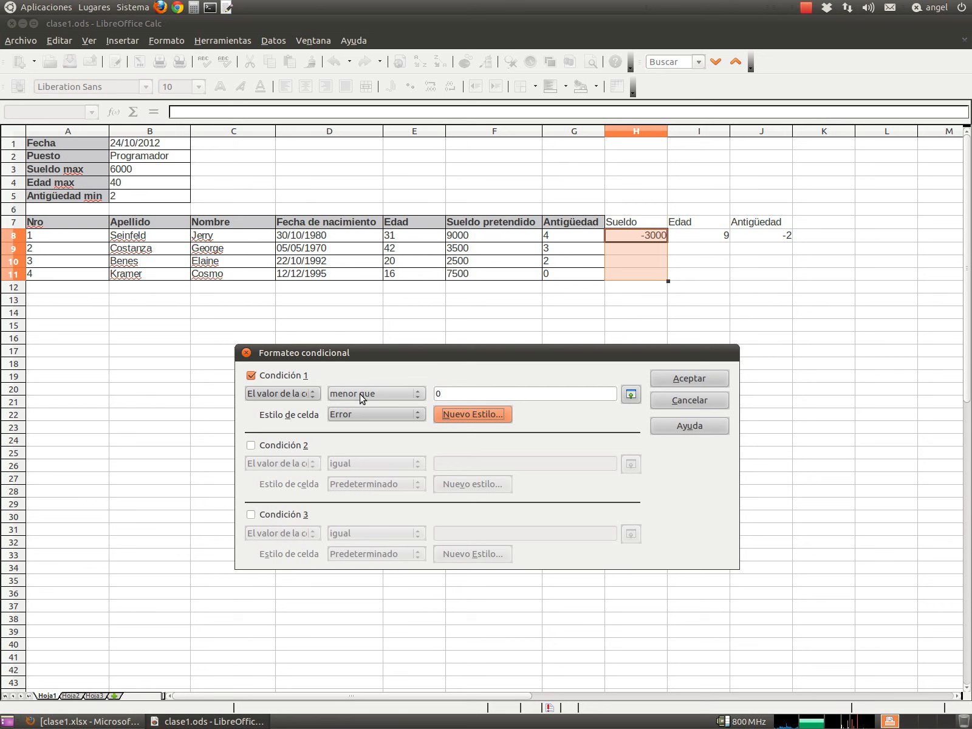
# - Apply the conditional format and confirm H8's -3000 appears in the orange Error style
pyautogui.click(713, 386)
pyautogui.click(646, 262)
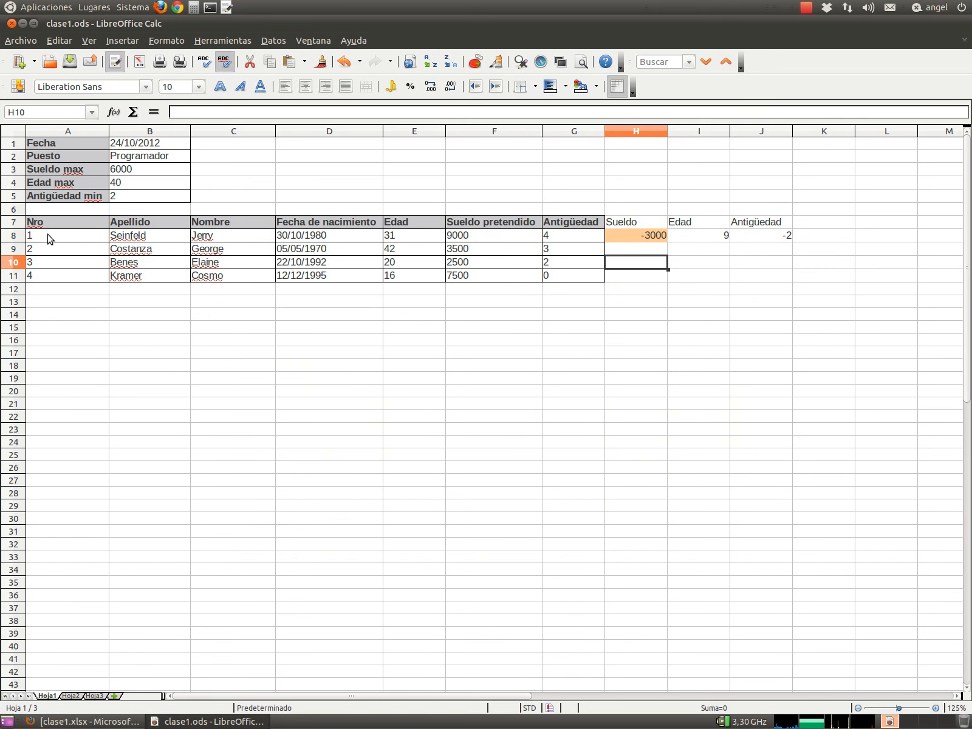
pyautogui.click(635, 238)
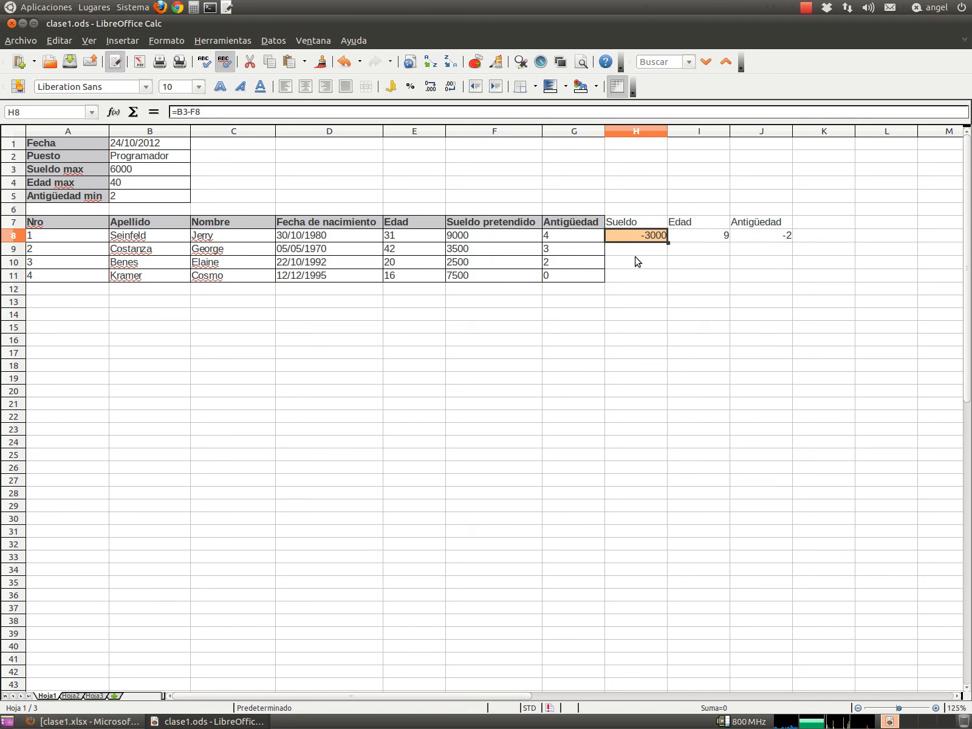
pyautogui.press('Right')
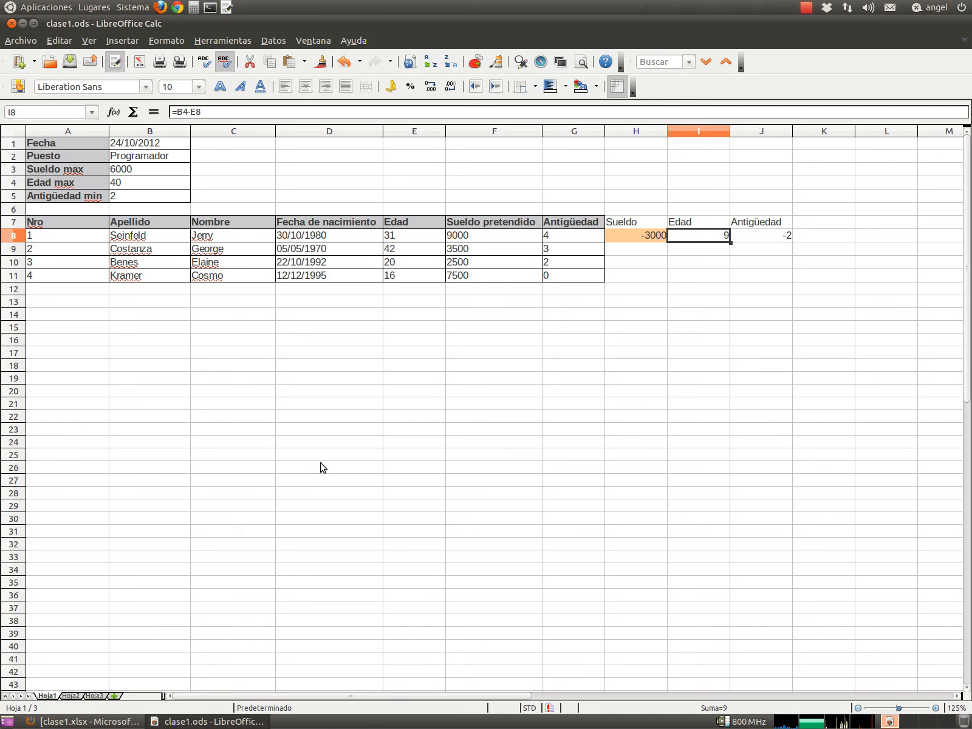
# - Give I8:I11 a conditional format applying the Error style to values less than 0
pyautogui.moveTo(702, 238); pyautogui.dragTo(703, 276)
pyautogui.click(166, 40)
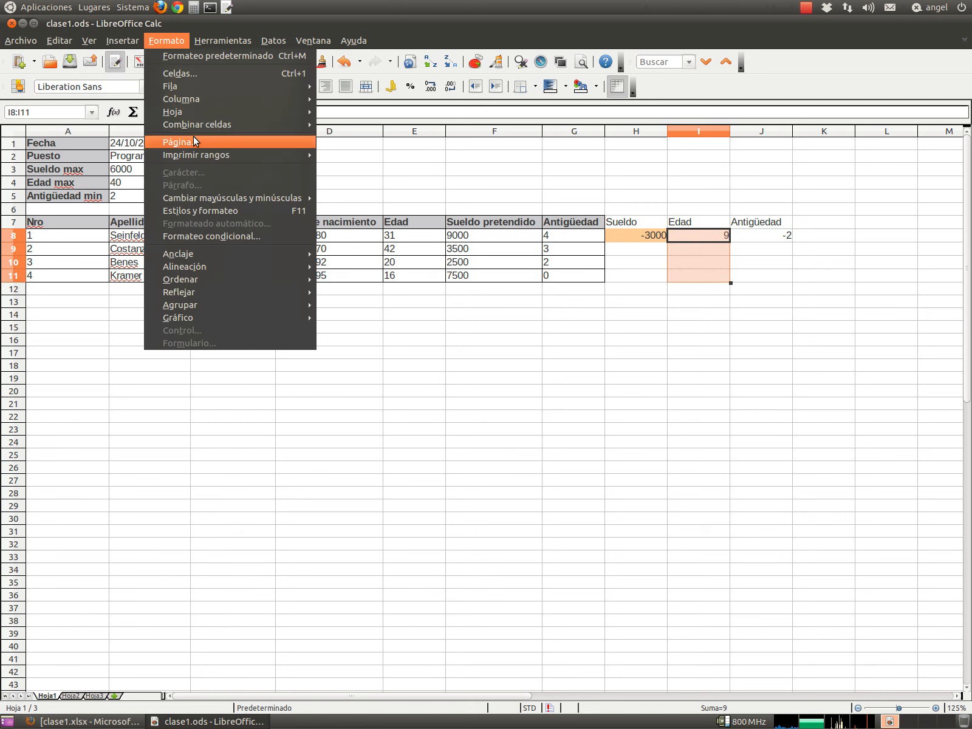
pyautogui.click(206, 235)
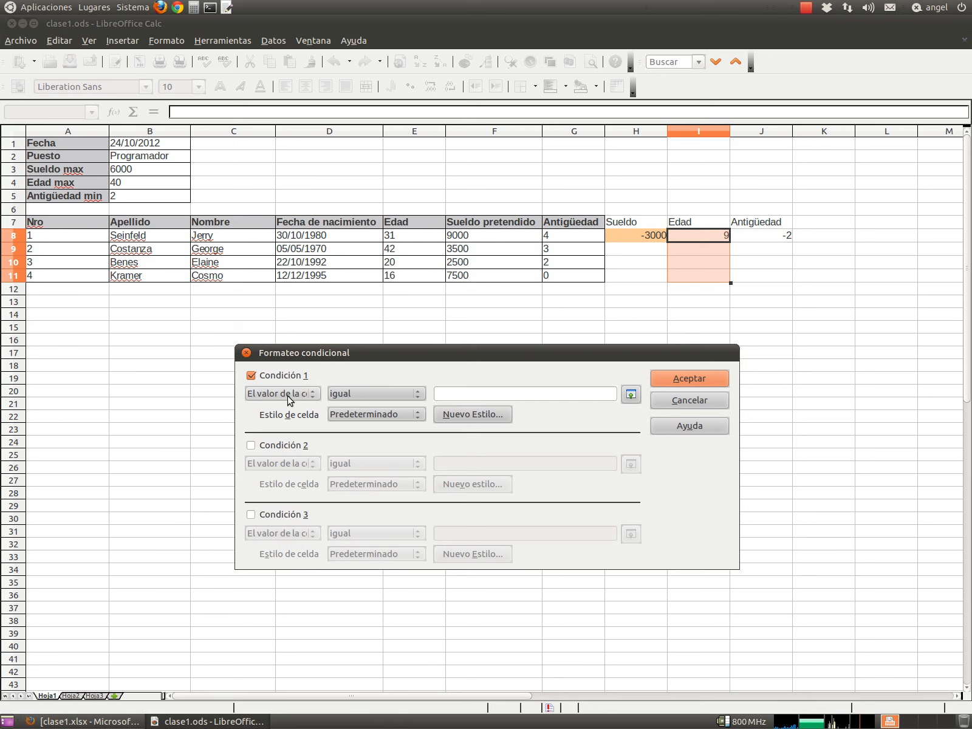
pyautogui.click(357, 395)
pyautogui.click(356, 418)
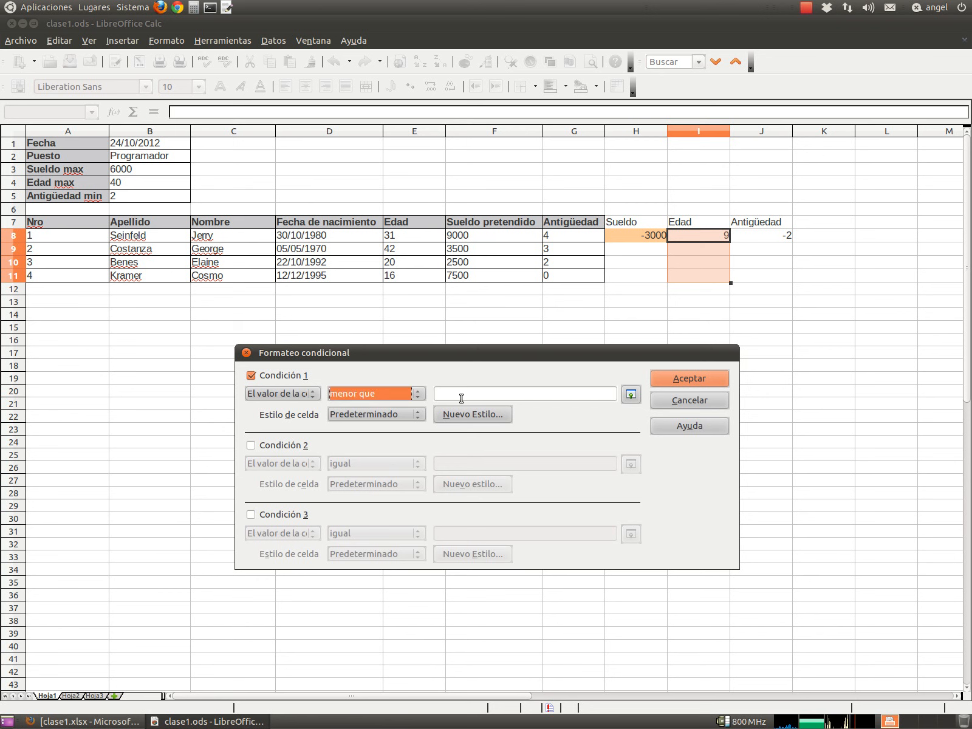
pyautogui.click(480, 397)
pyautogui.write('0')
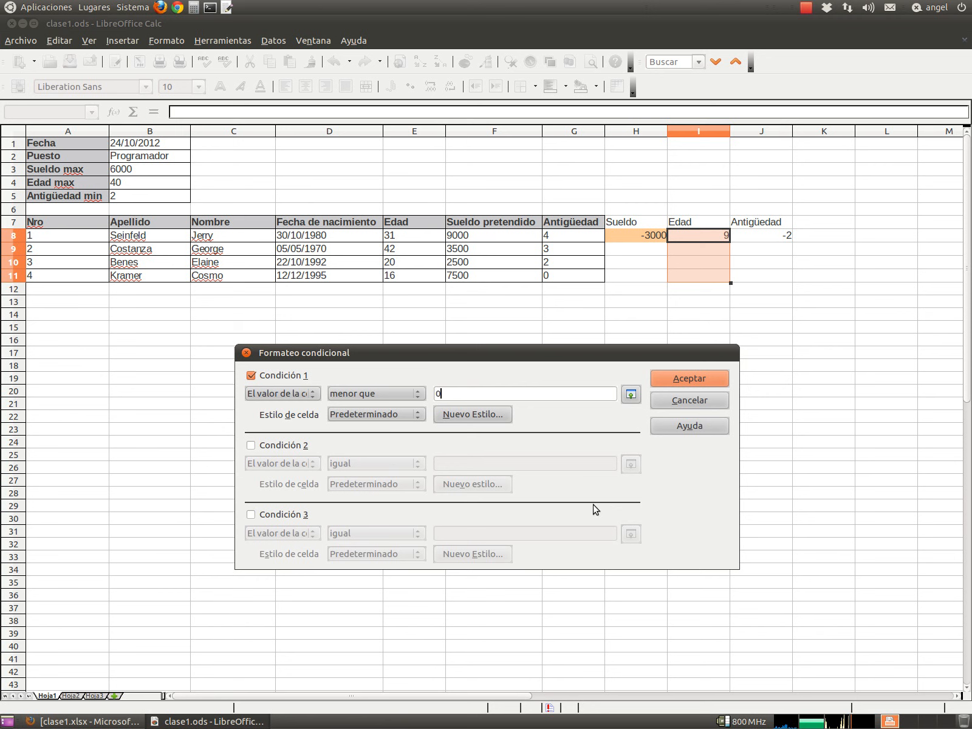
pyautogui.click(404, 415)
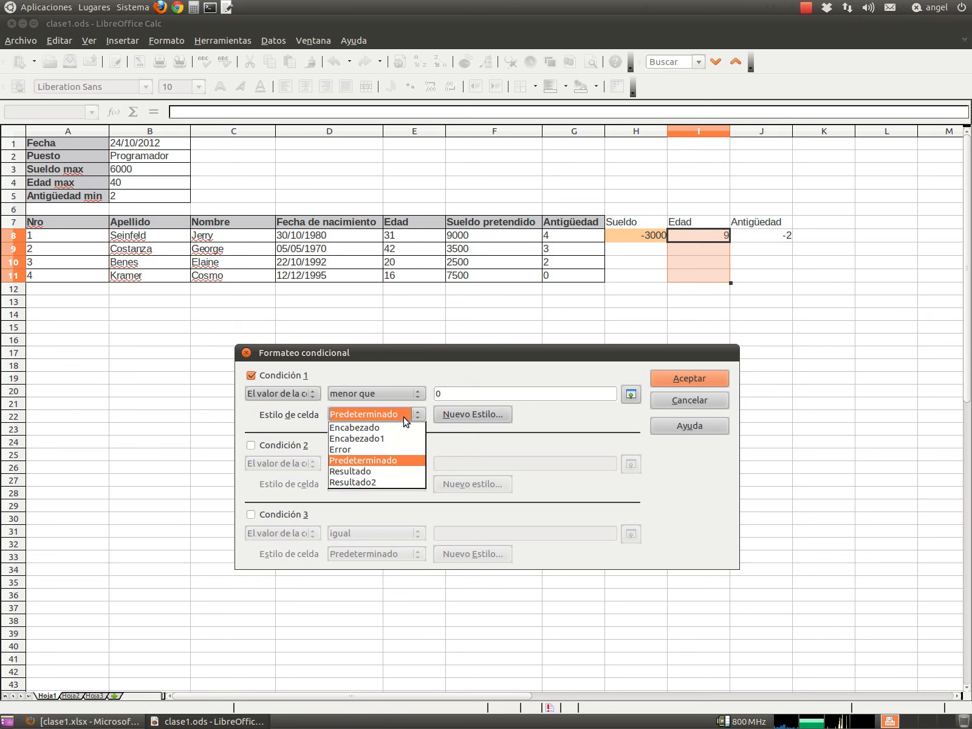
pyautogui.click(393, 450)
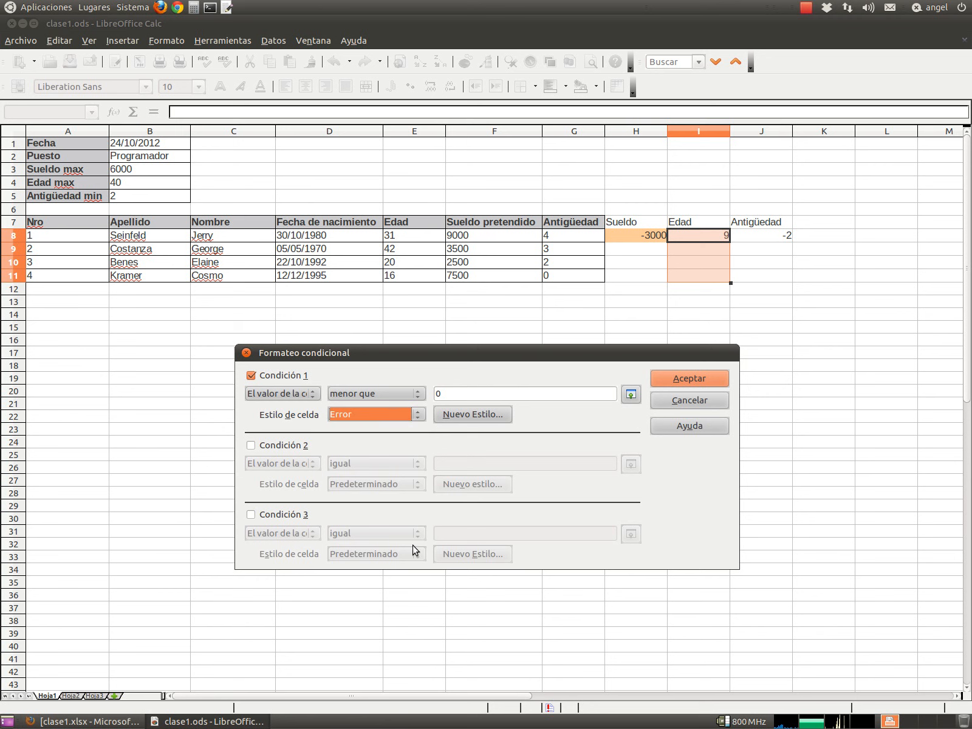
pyautogui.click(690, 378)
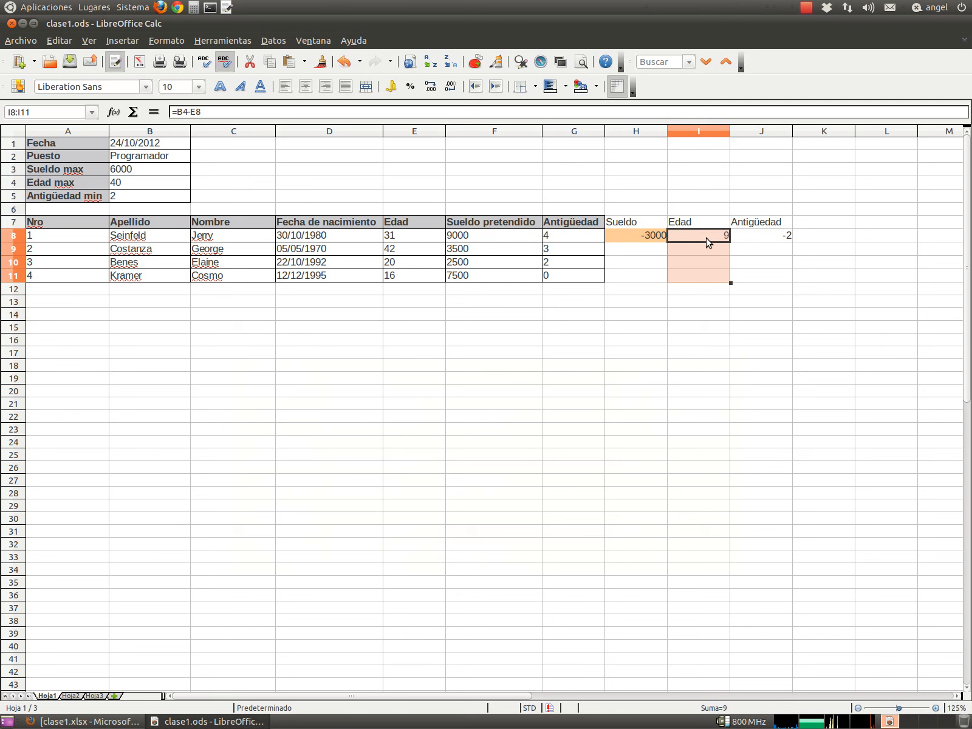
# - Add a conditional format giving J8:J11 the Error style when the value is greater than 0
pyautogui.click(698, 239)
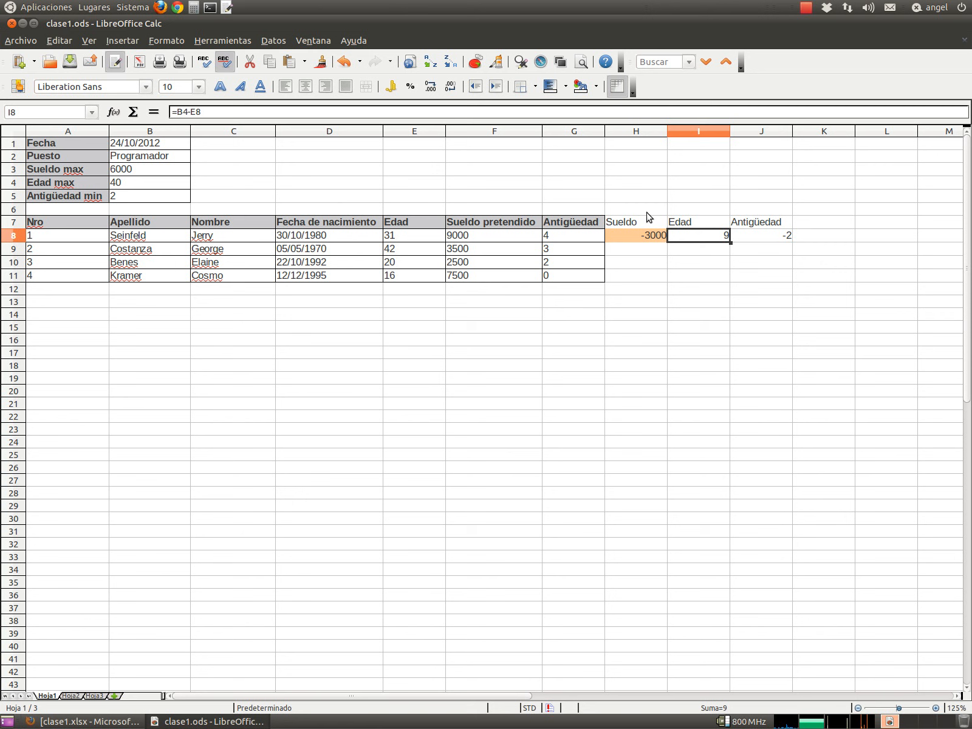
pyautogui.moveTo(742, 237); pyautogui.dragTo(753, 277)
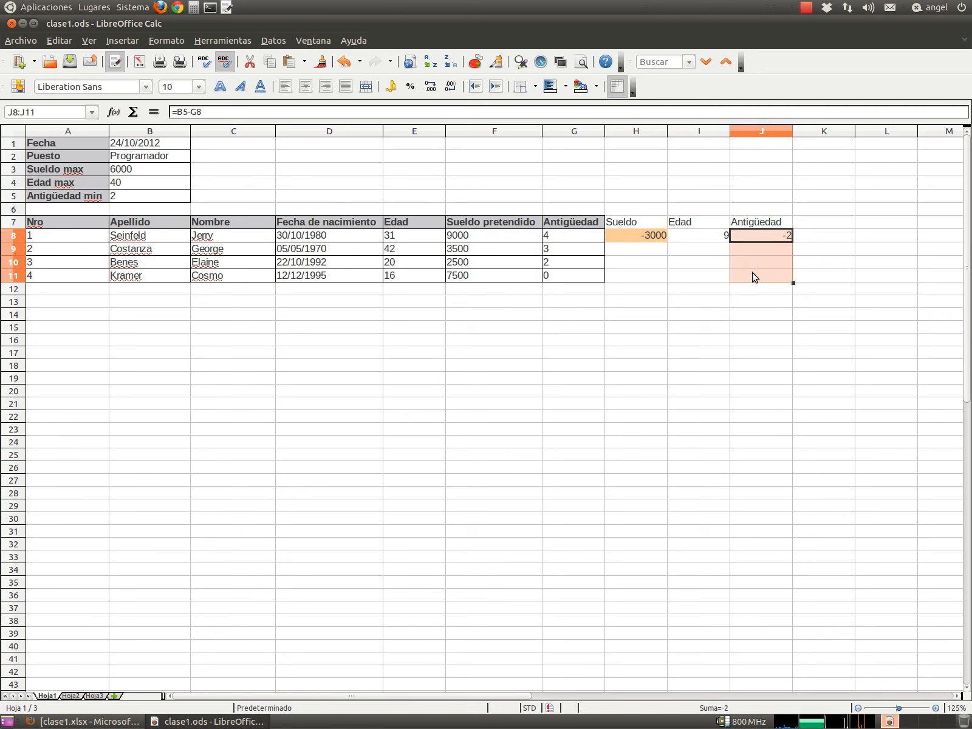
pyautogui.click(169, 40)
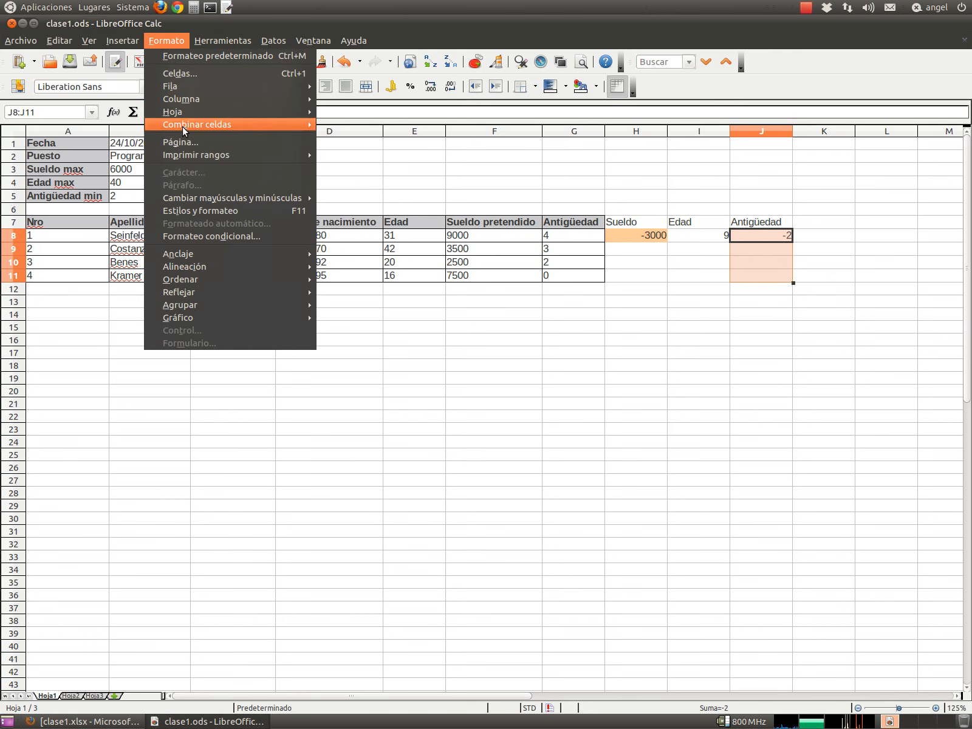
pyautogui.click(203, 236)
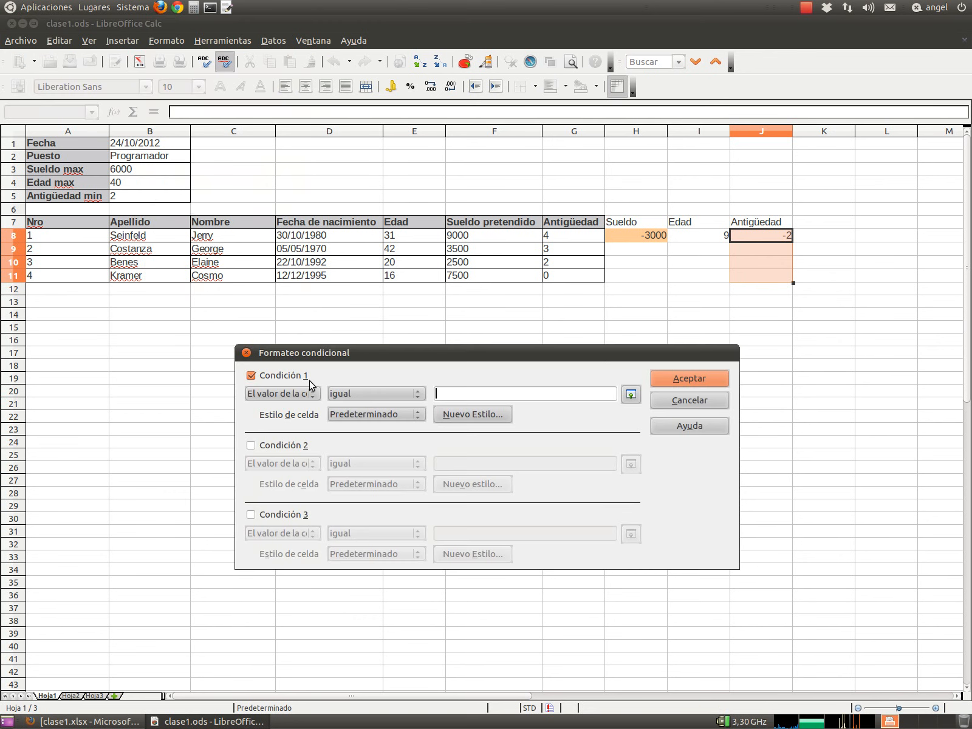
pyautogui.click(363, 393)
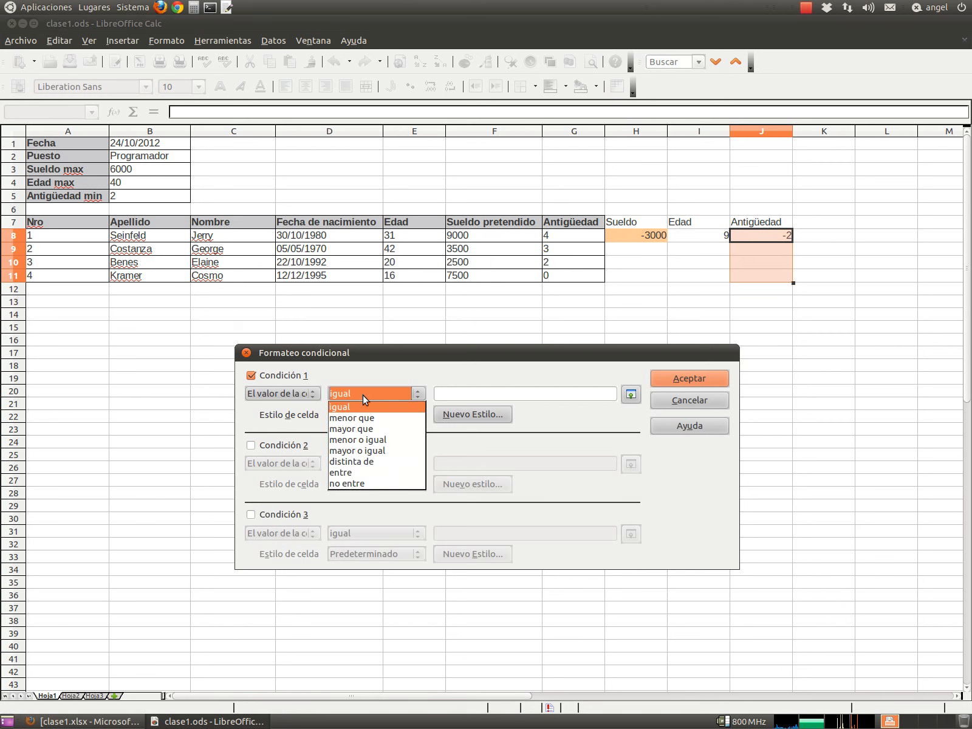
pyautogui.click(364, 428)
pyautogui.click(513, 396)
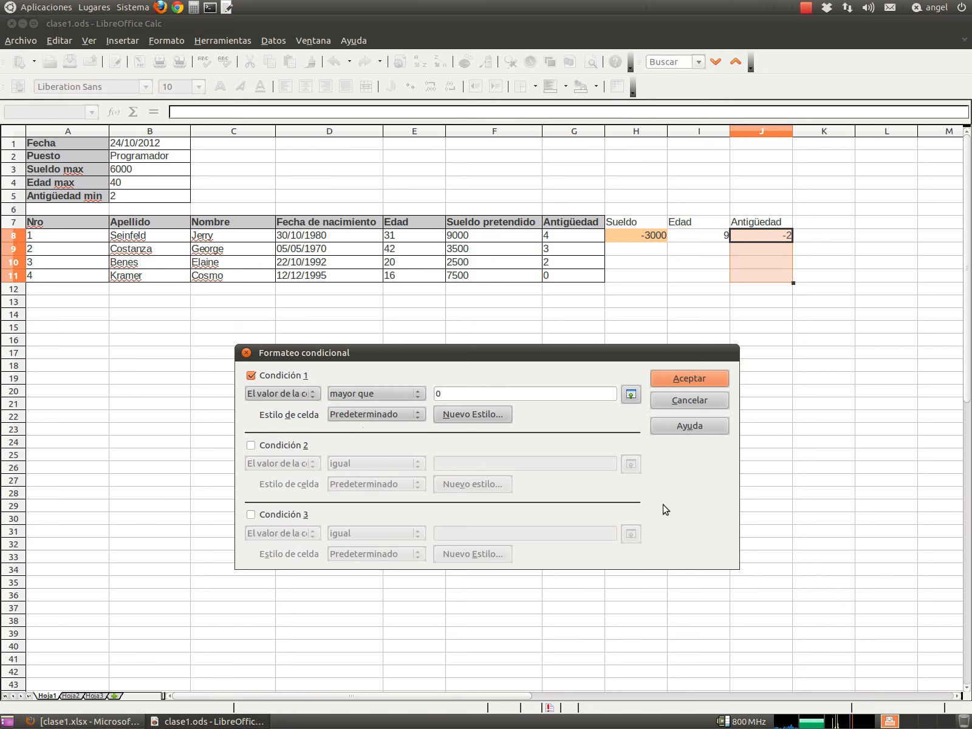
pyautogui.click(389, 413)
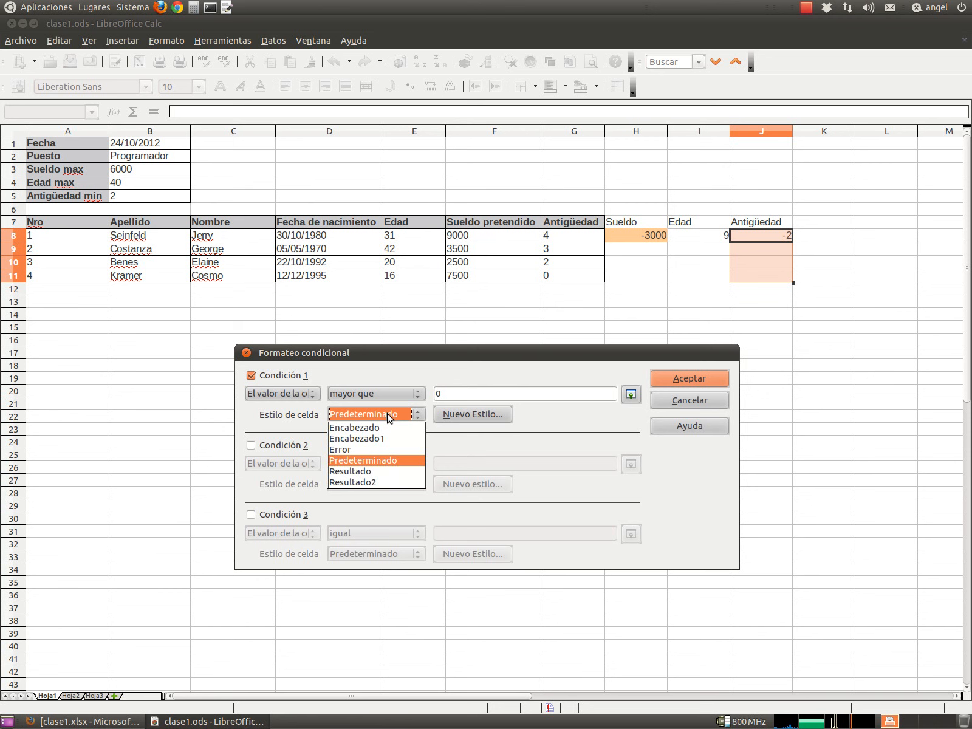
pyautogui.click(382, 449)
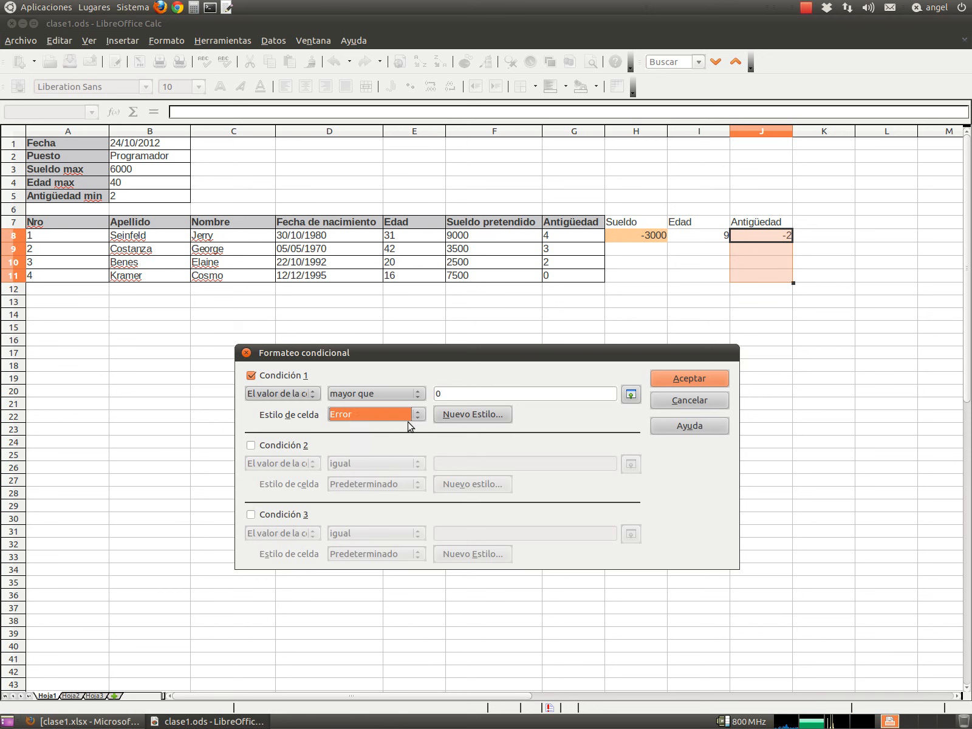
pyautogui.click(689, 378)
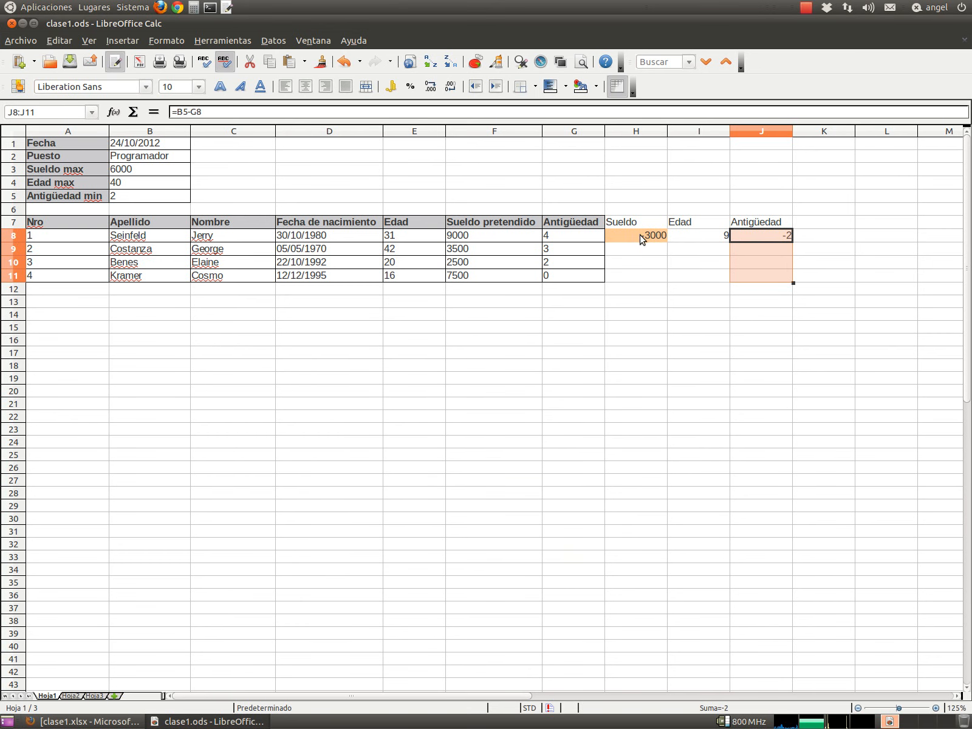
pyautogui.click(735, 238)
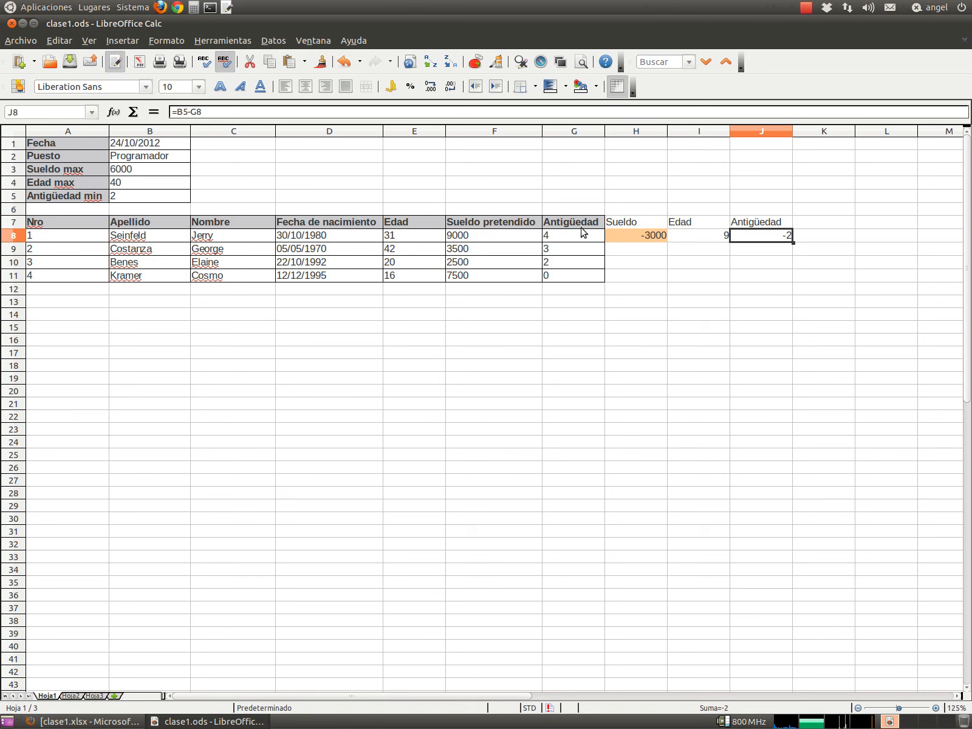
pyautogui.click(656, 235)
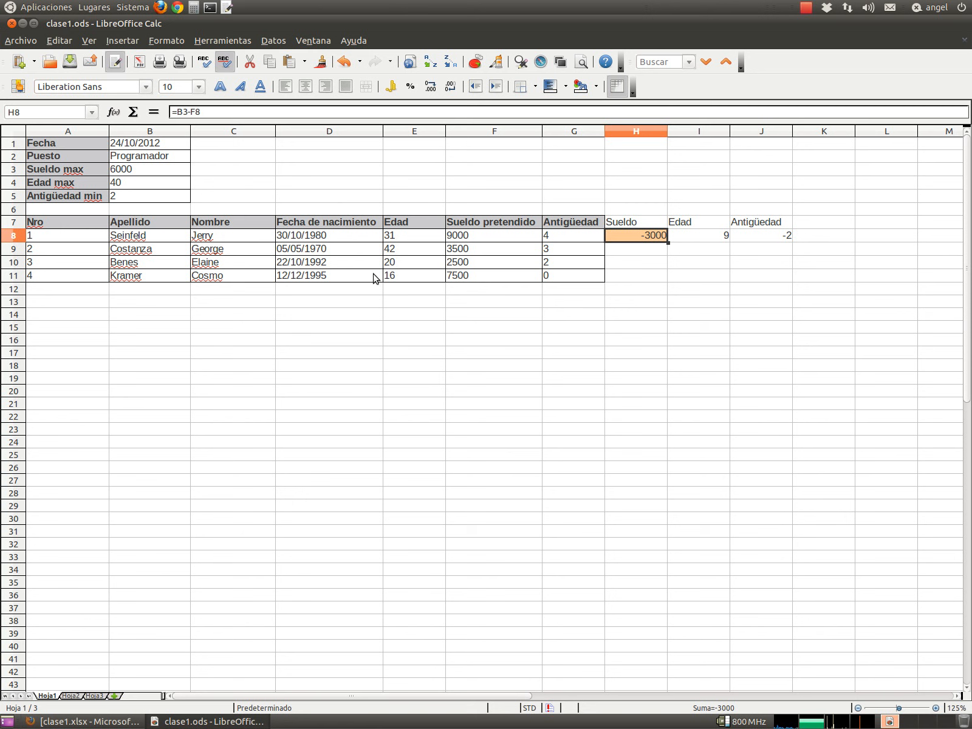
# - Make the H8 and I8 formulas absolute: =$B$3-F8 and =$B$4-E8
pyautogui.click(184, 114)
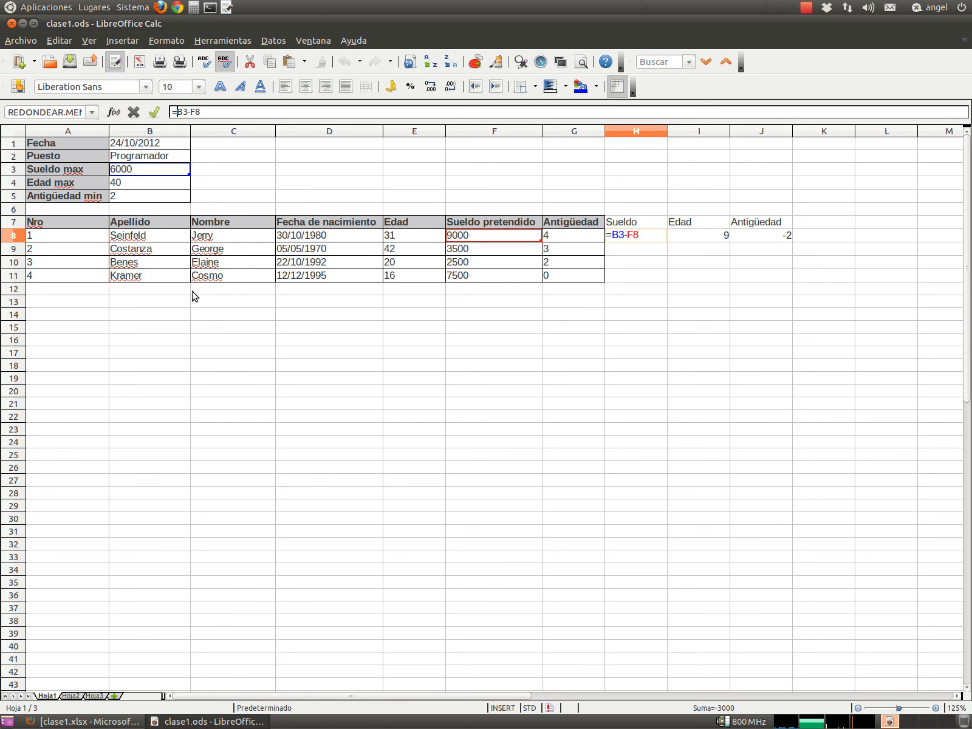
pyautogui.write('$B$')
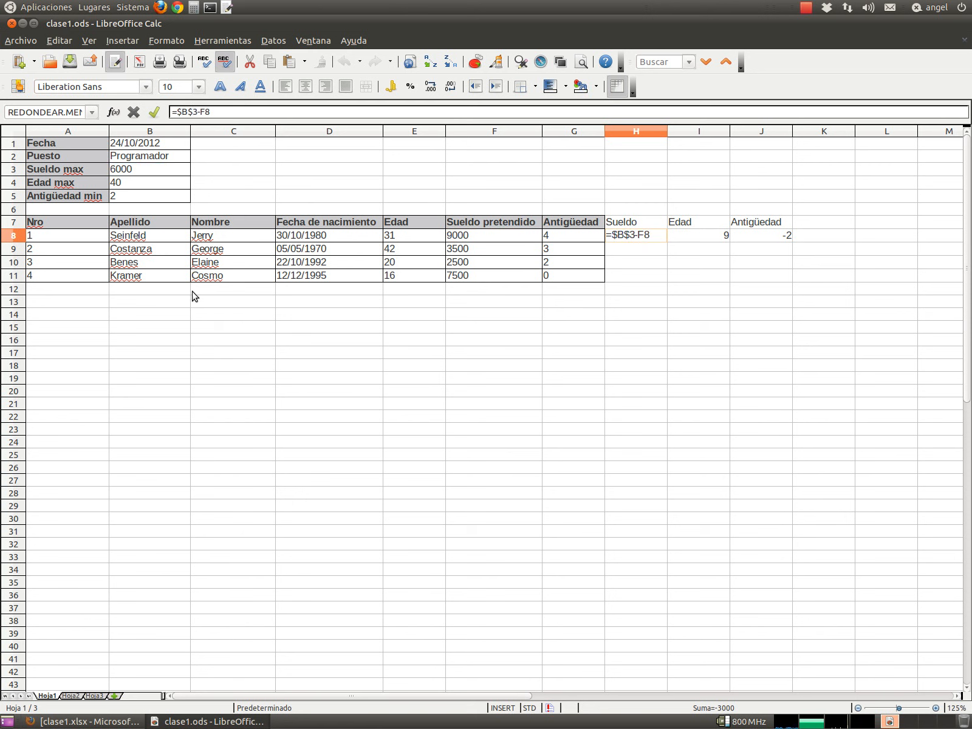
pyautogui.press('Return')
pyautogui.press('Right')
pyautogui.press('Up')
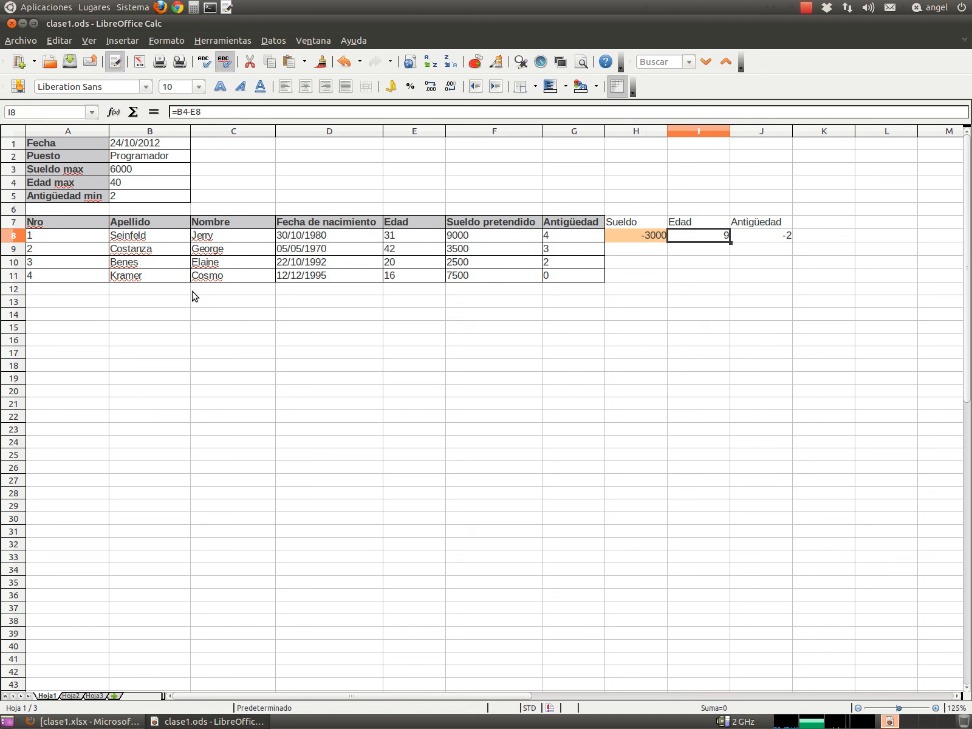
pyautogui.press('F2')
pyautogui.press('Left')
pyautogui.press('Left')
pyautogui.press('Left')
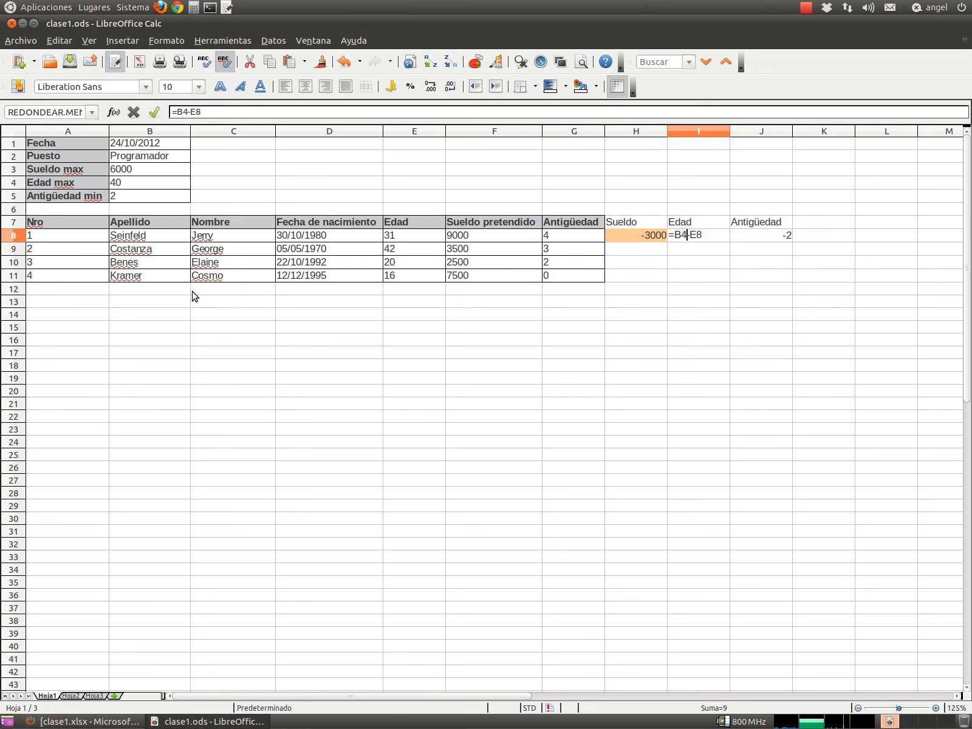
pyautogui.write('$B$')
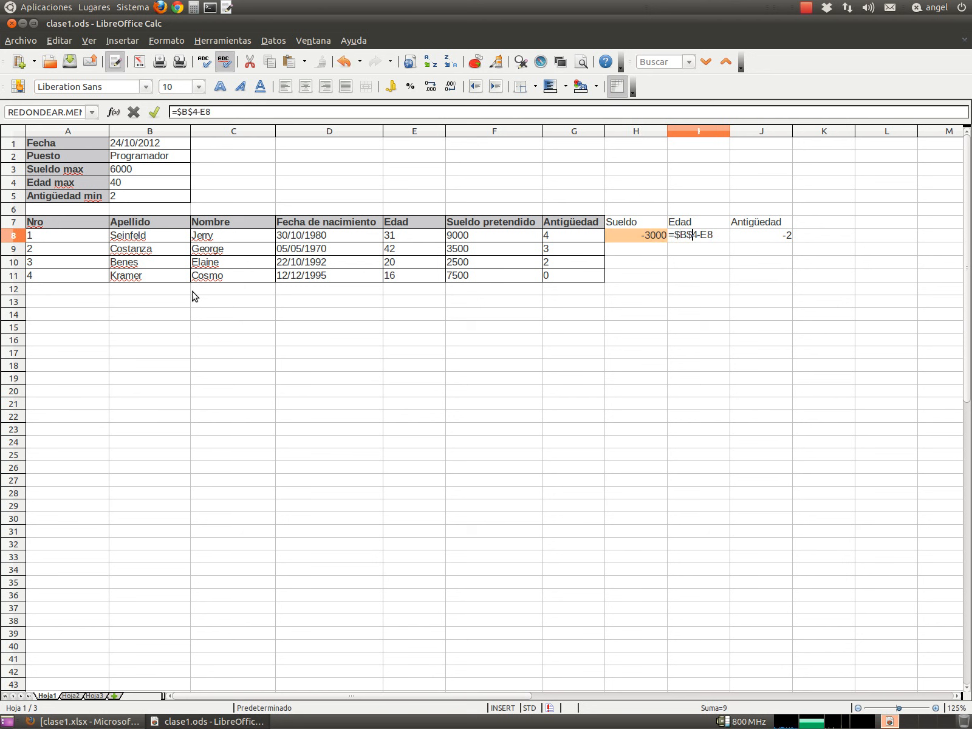
pyautogui.press('Return')
# - Anchor the J8 formula so it reads =$B$5-G8
pyautogui.press('Up')
pyautogui.press('F2')
pyautogui.press('Left')
pyautogui.press('Left')
pyautogui.write('$')
pyautogui.press('Right')
pyautogui.write('$')
pyautogui.press('Return')
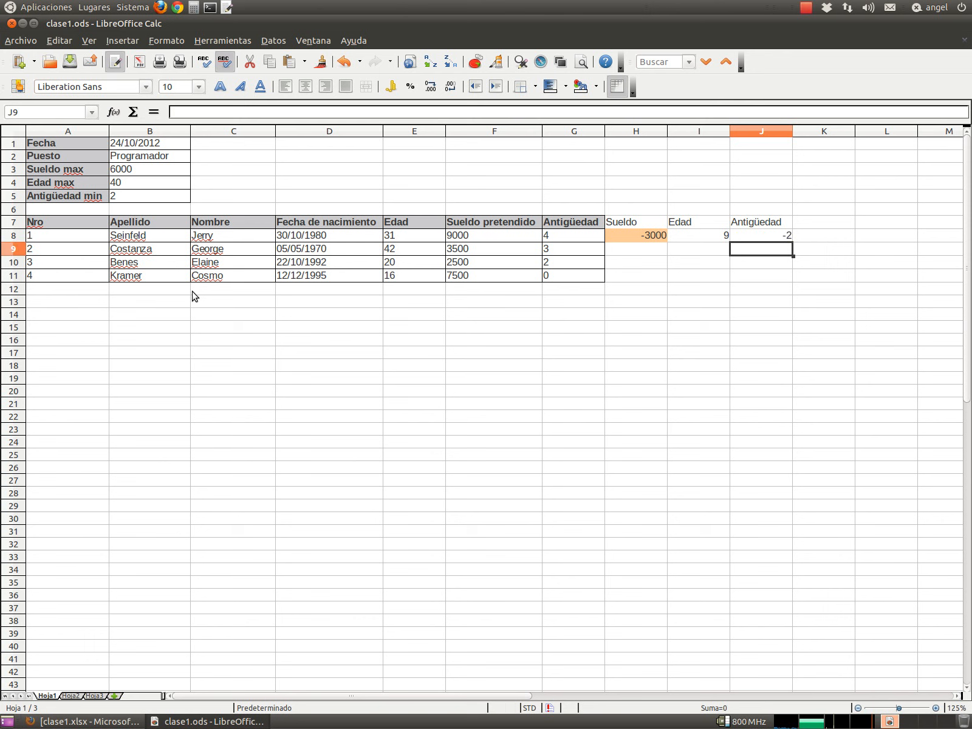
pyautogui.press('Up')
pyautogui.press('Left')
pyautogui.press('Left')
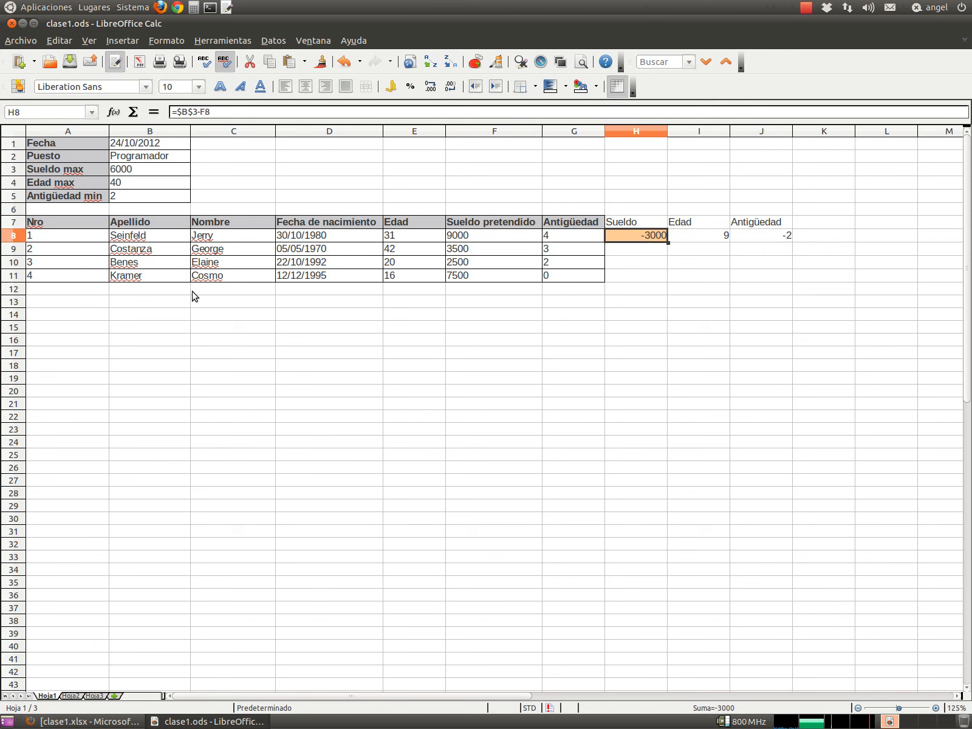
# - Fill the H8, I8 and J8 margin formulas down through row 11
pyautogui.moveTo(667, 241); pyautogui.dragTo(671, 280)
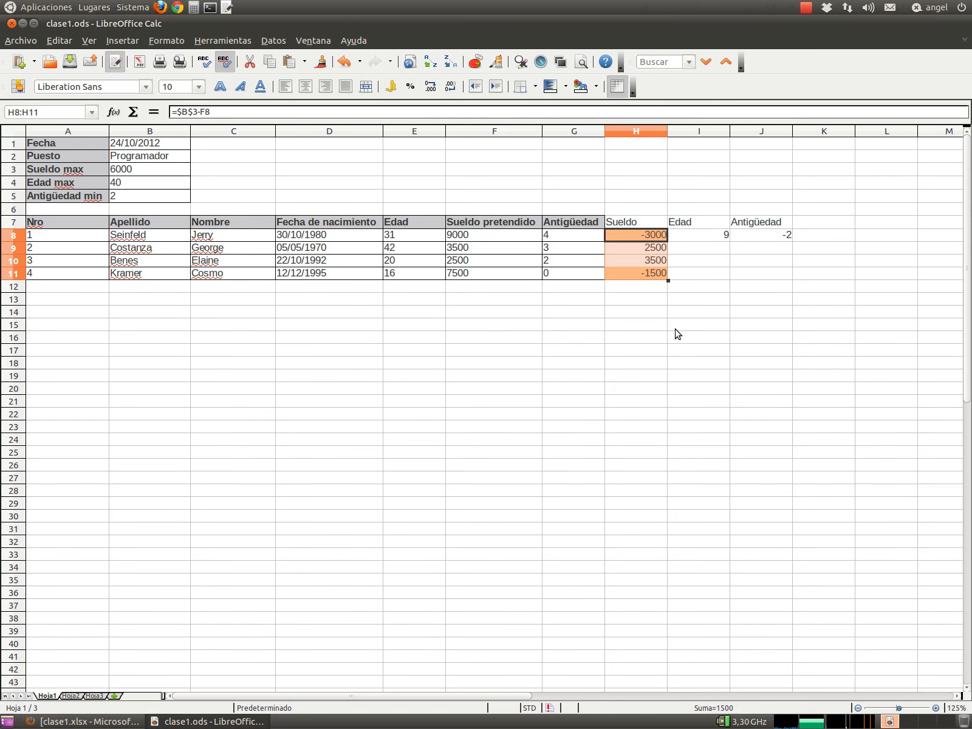
pyautogui.click(710, 237)
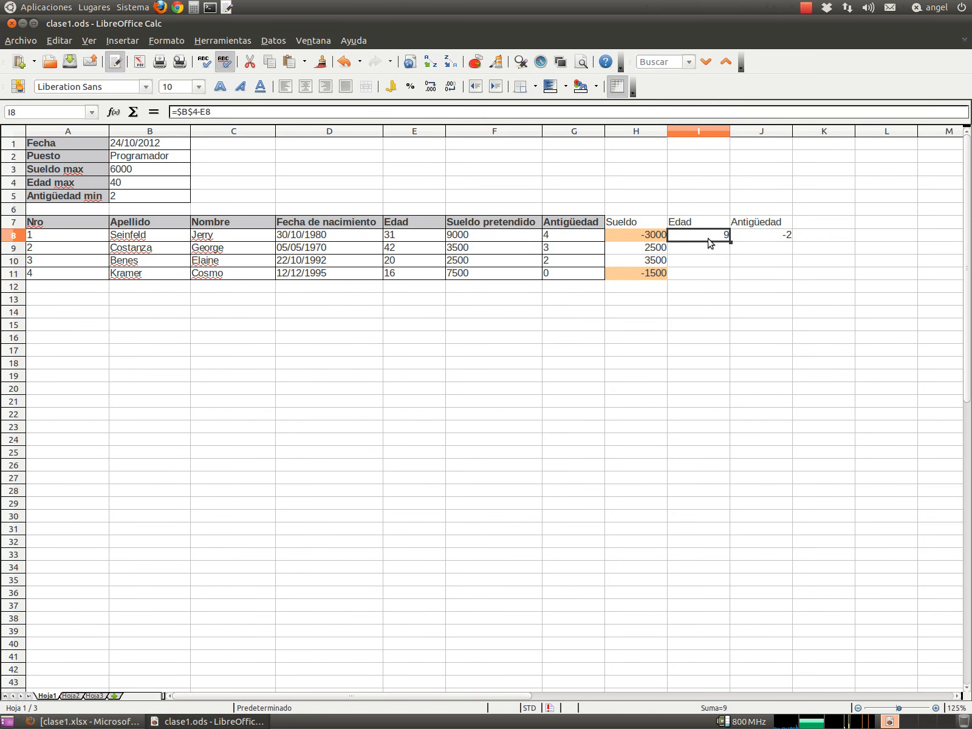
pyautogui.moveTo(731, 241); pyautogui.dragTo(732, 279)
pyautogui.click(750, 235)
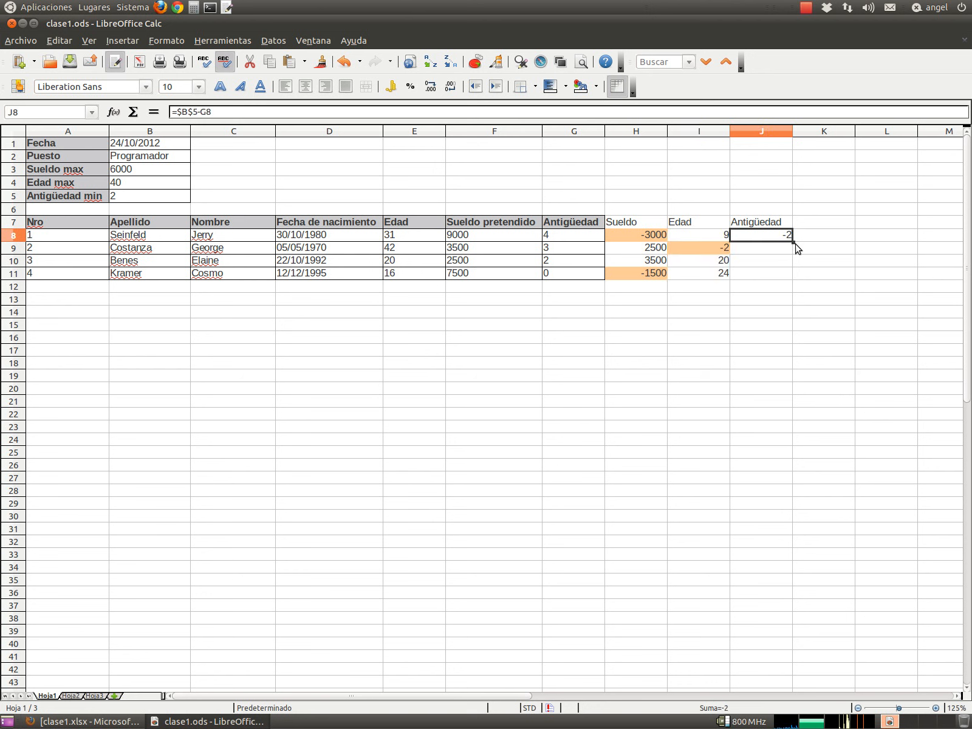
pyautogui.moveTo(793, 241); pyautogui.dragTo(794, 280)
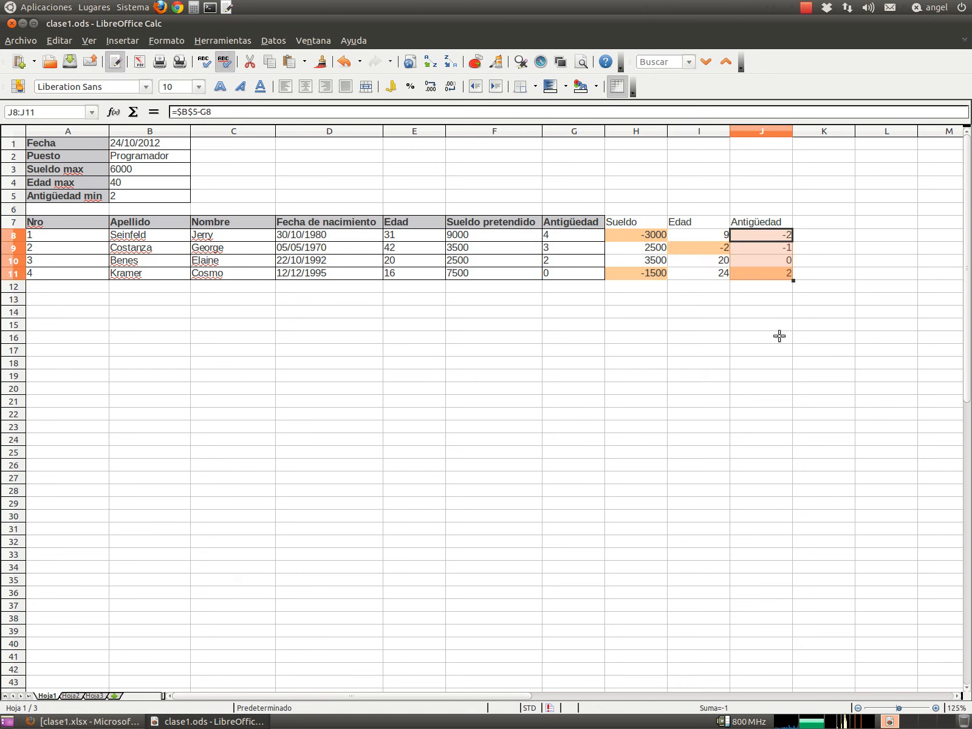
pyautogui.click(660, 238)
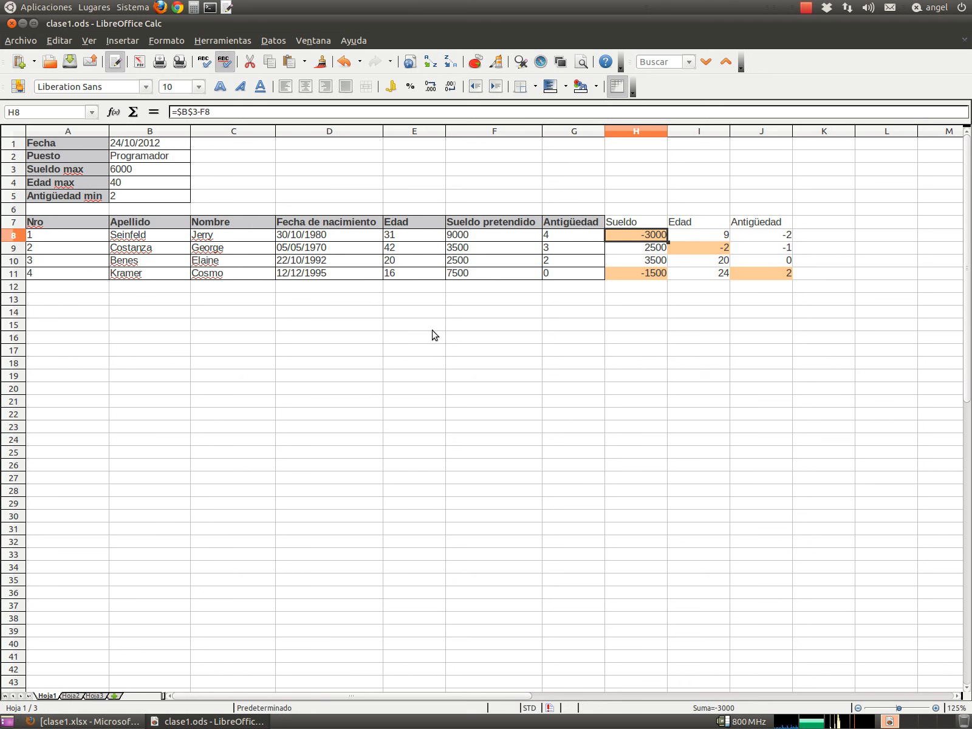
# - Review the third candidate's row (3500, 20, 0) and save clase1.ods
pyautogui.click(84, 235)
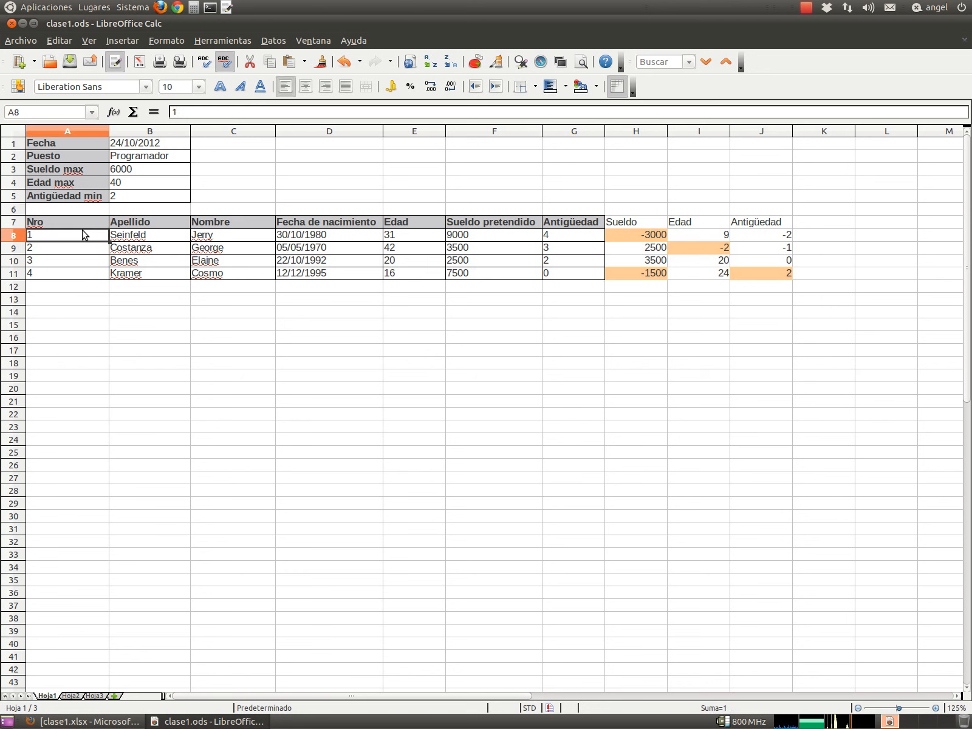
pyautogui.moveTo(89, 260); pyautogui.dragTo(773, 265)
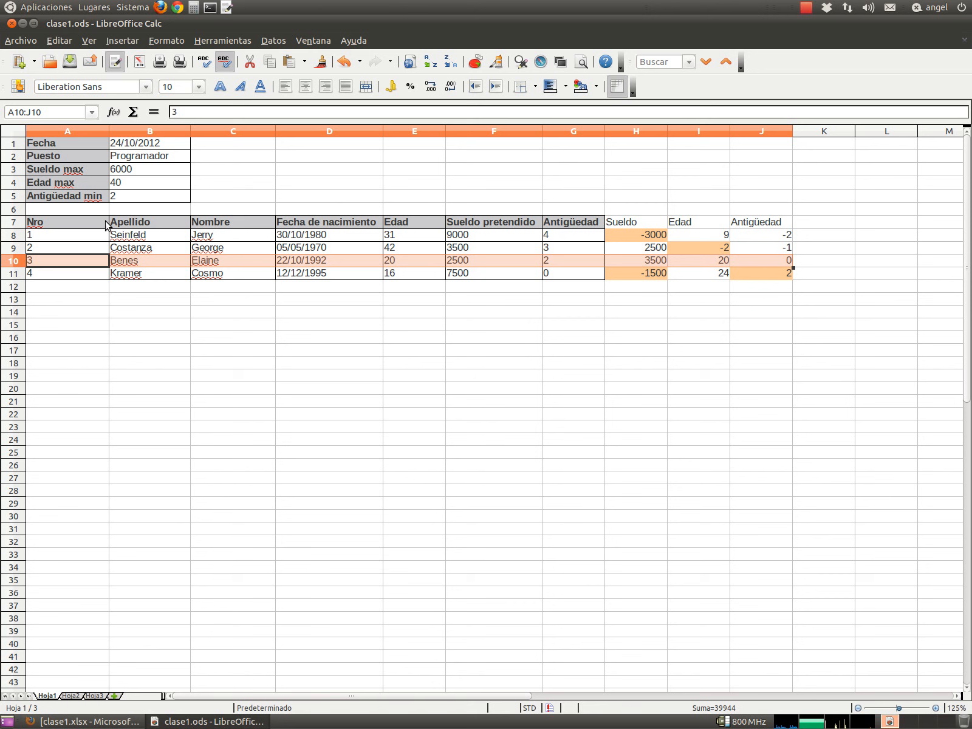
pyautogui.click(70, 265)
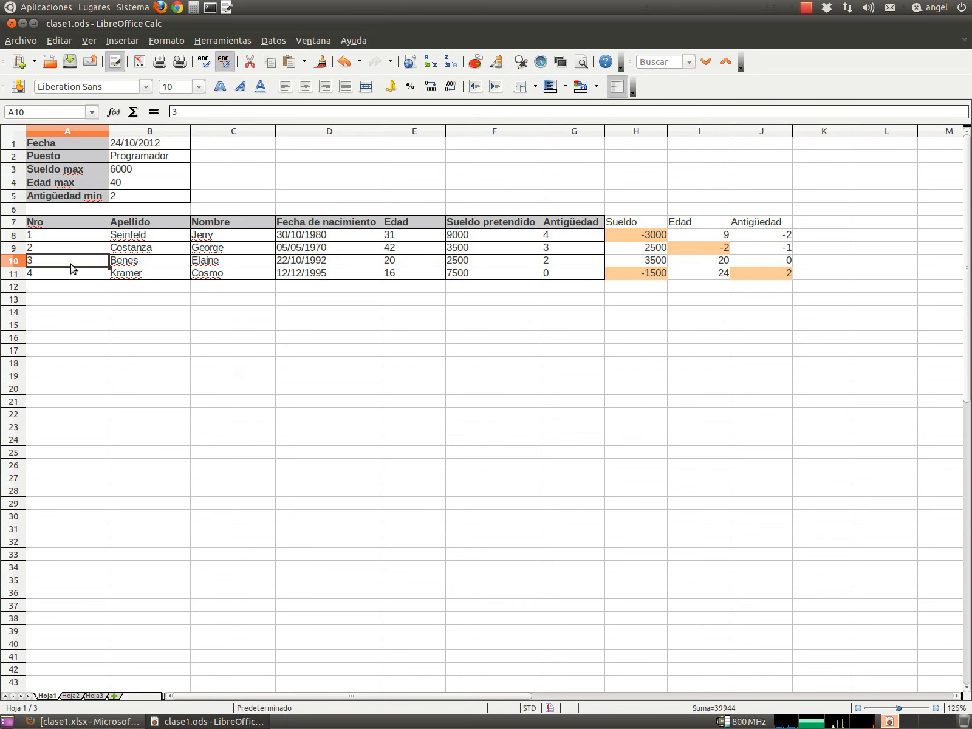
pyautogui.click(69, 61)
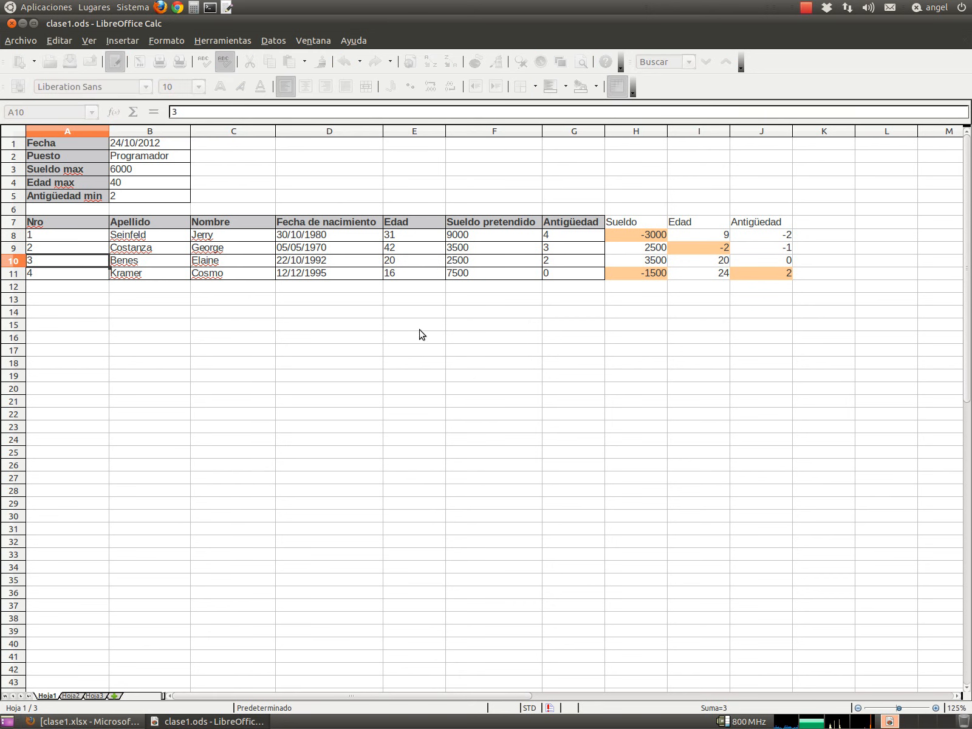